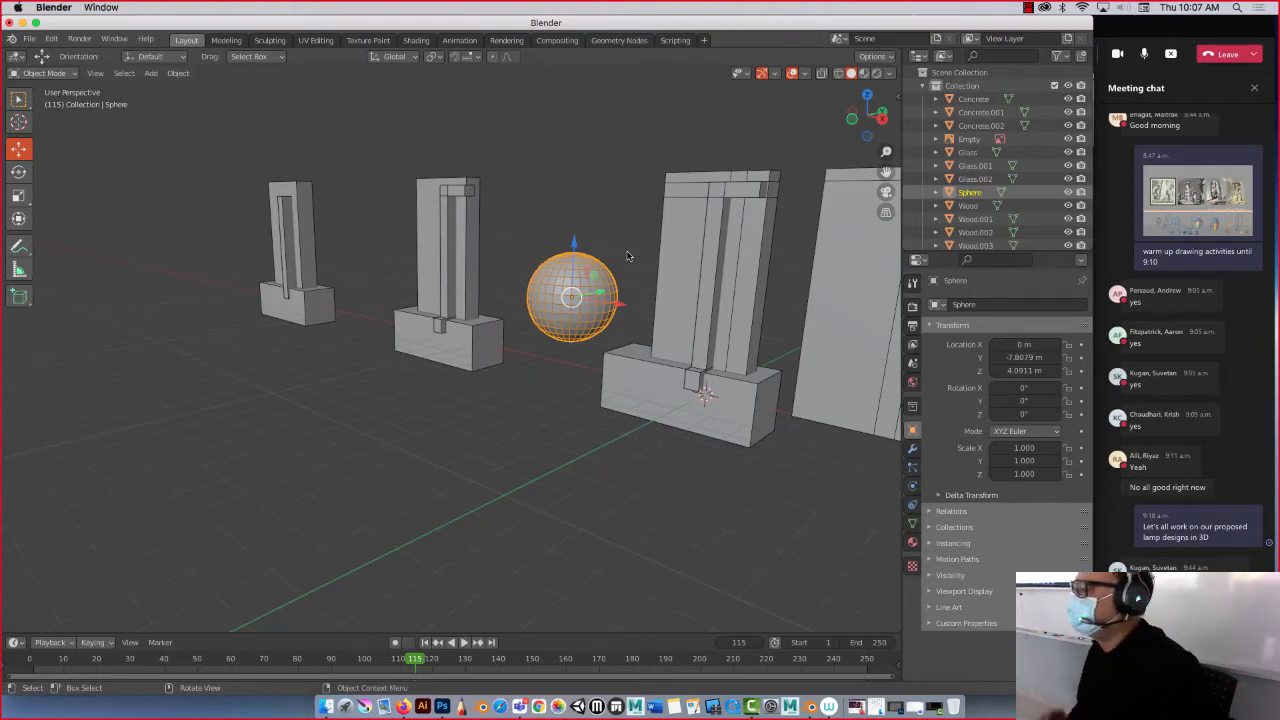
Preview the scene in Material Preview and Rendered shading, and return the viewport to Solid shading.
click(863, 74)
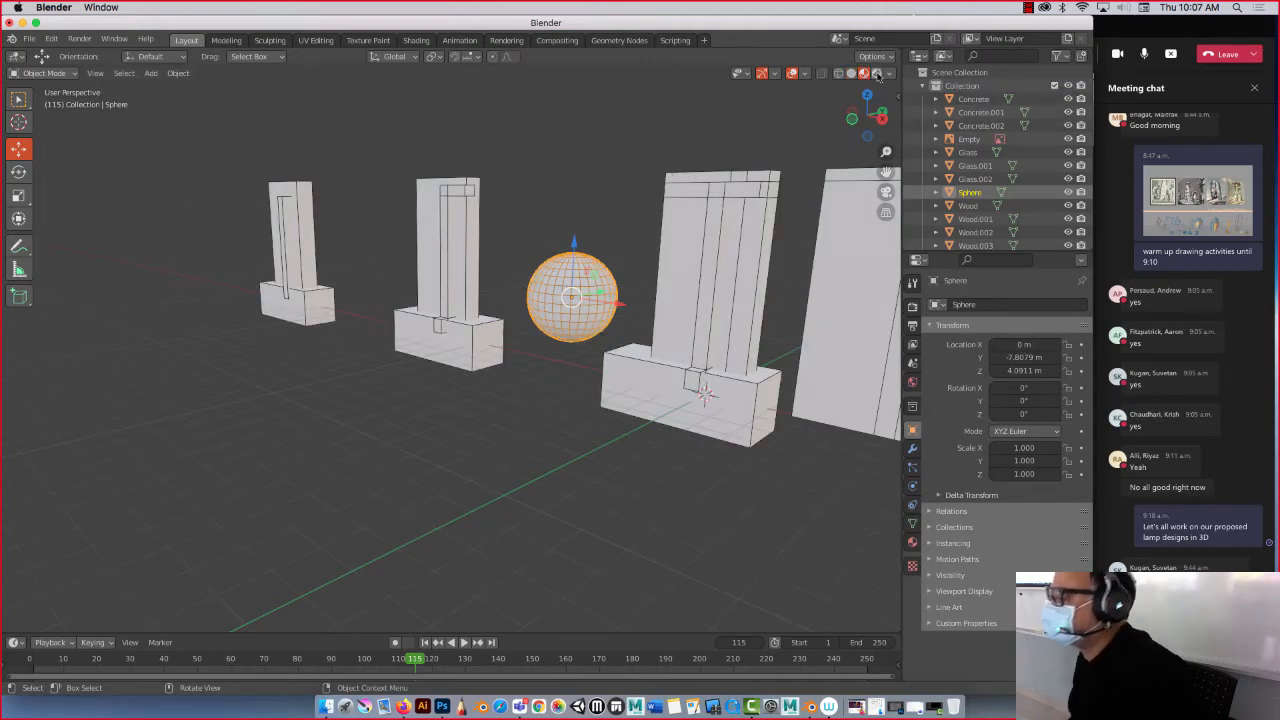
click(877, 75)
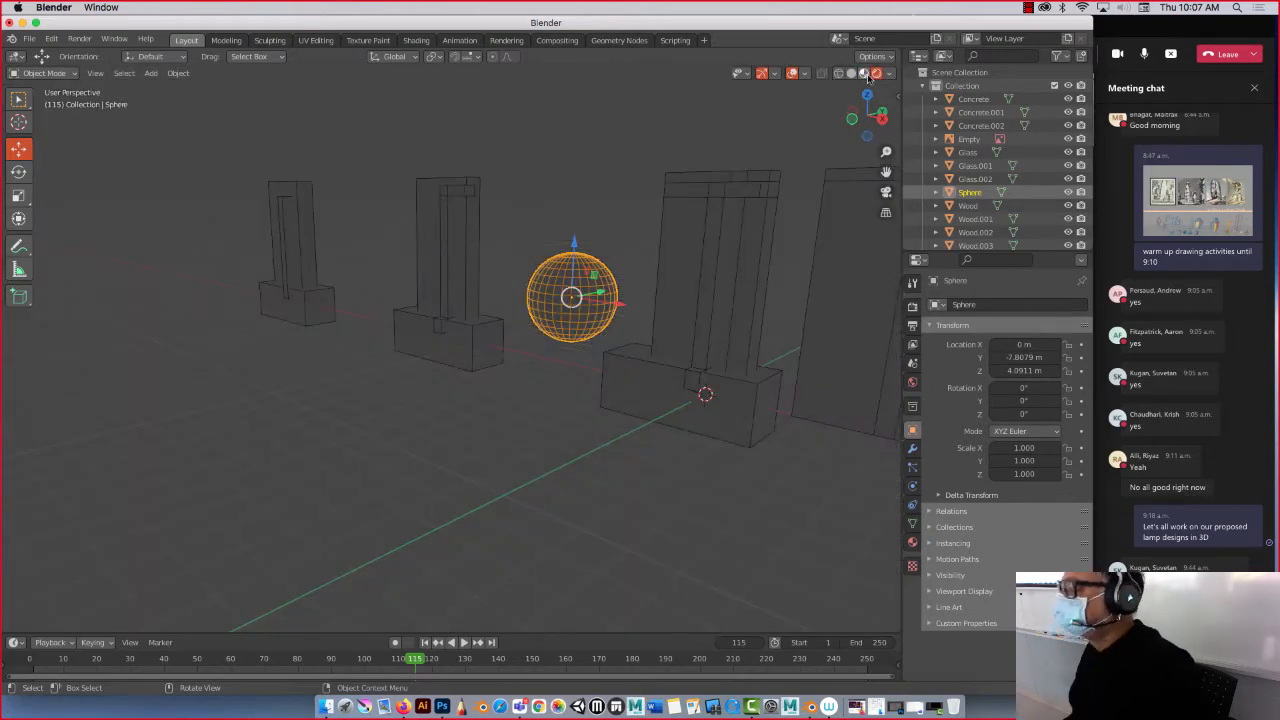
click(851, 74)
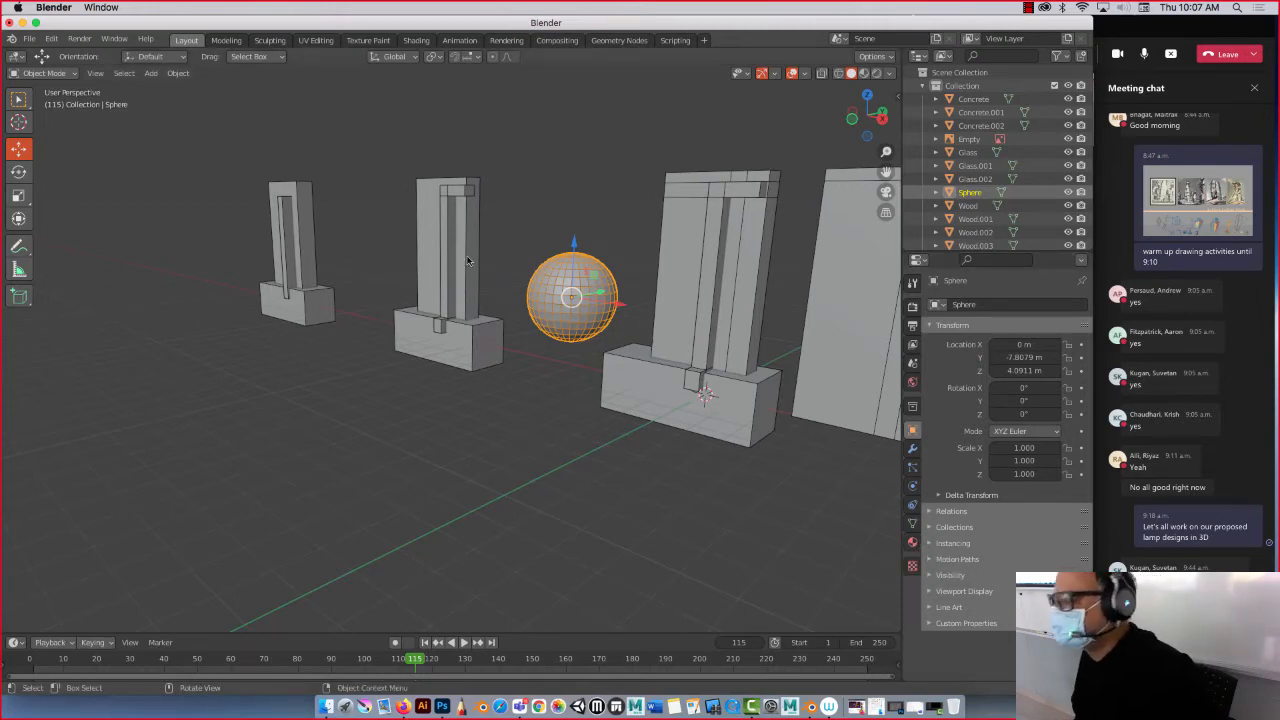
Create a new material on the sphere and rename it Blue.
scroll(537, 288, up, 1)
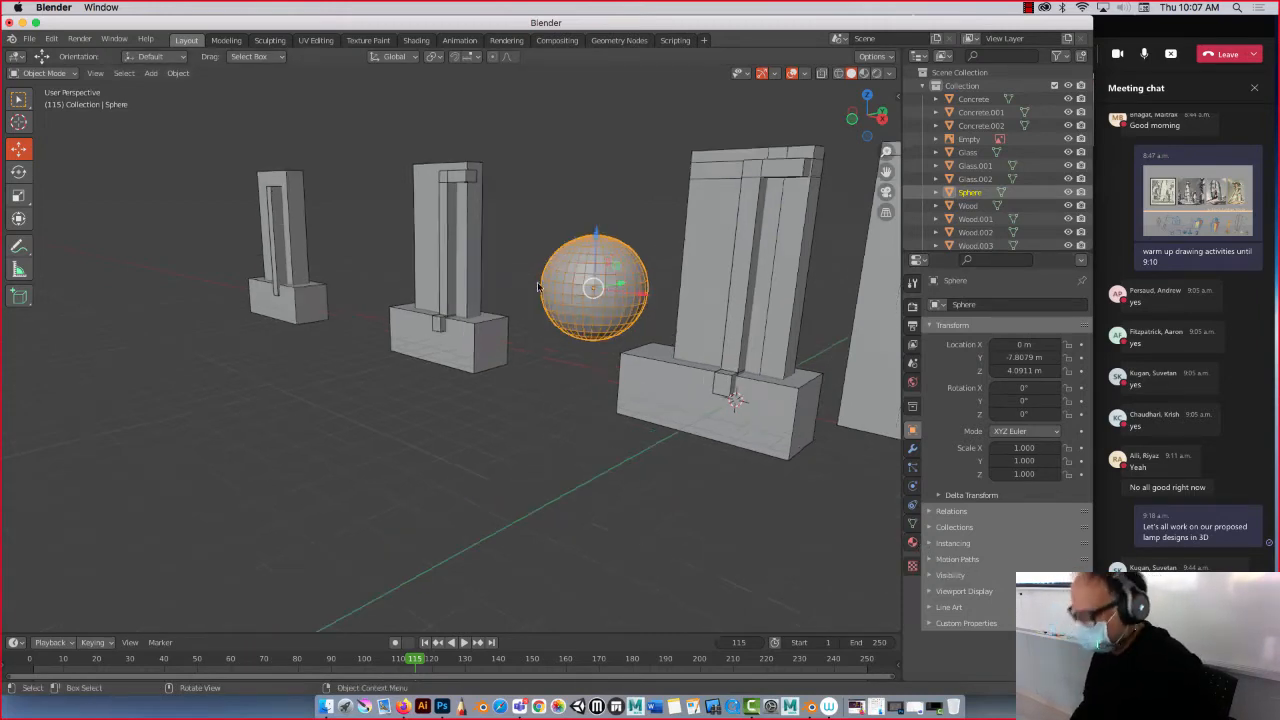
scroll(537, 288, up, 2)
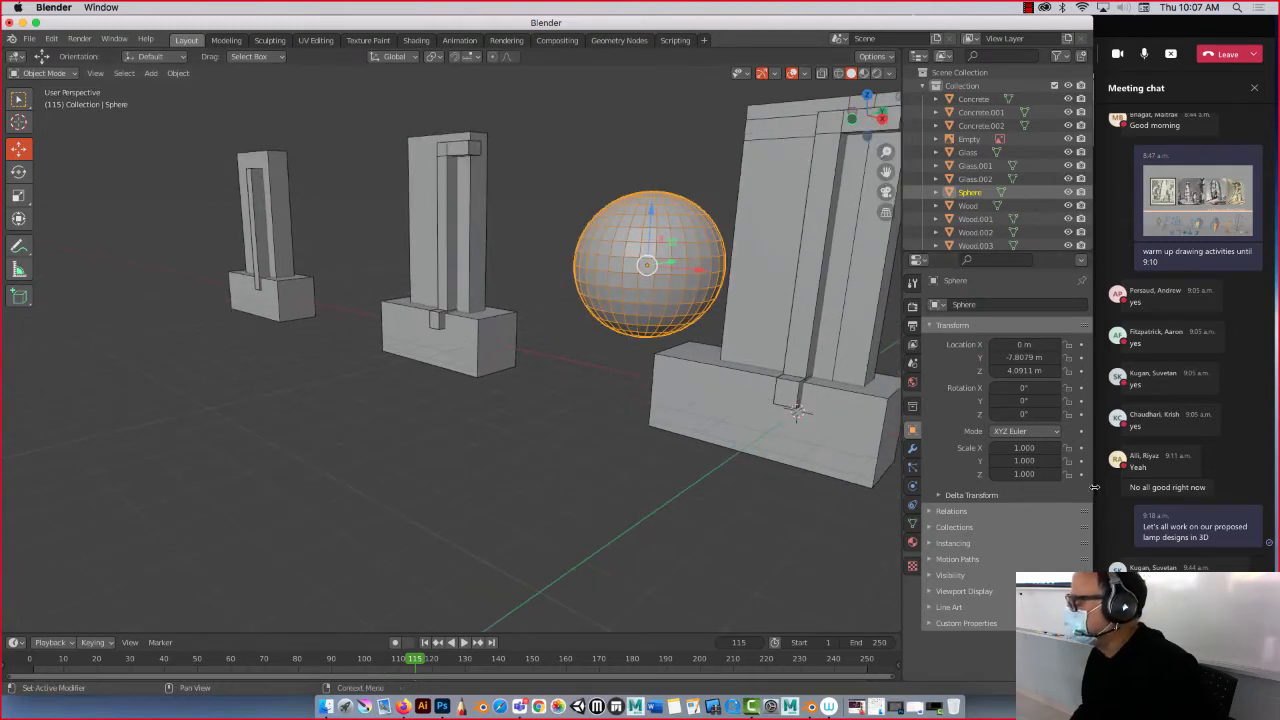
drag(1094, 487, 1166, 487)
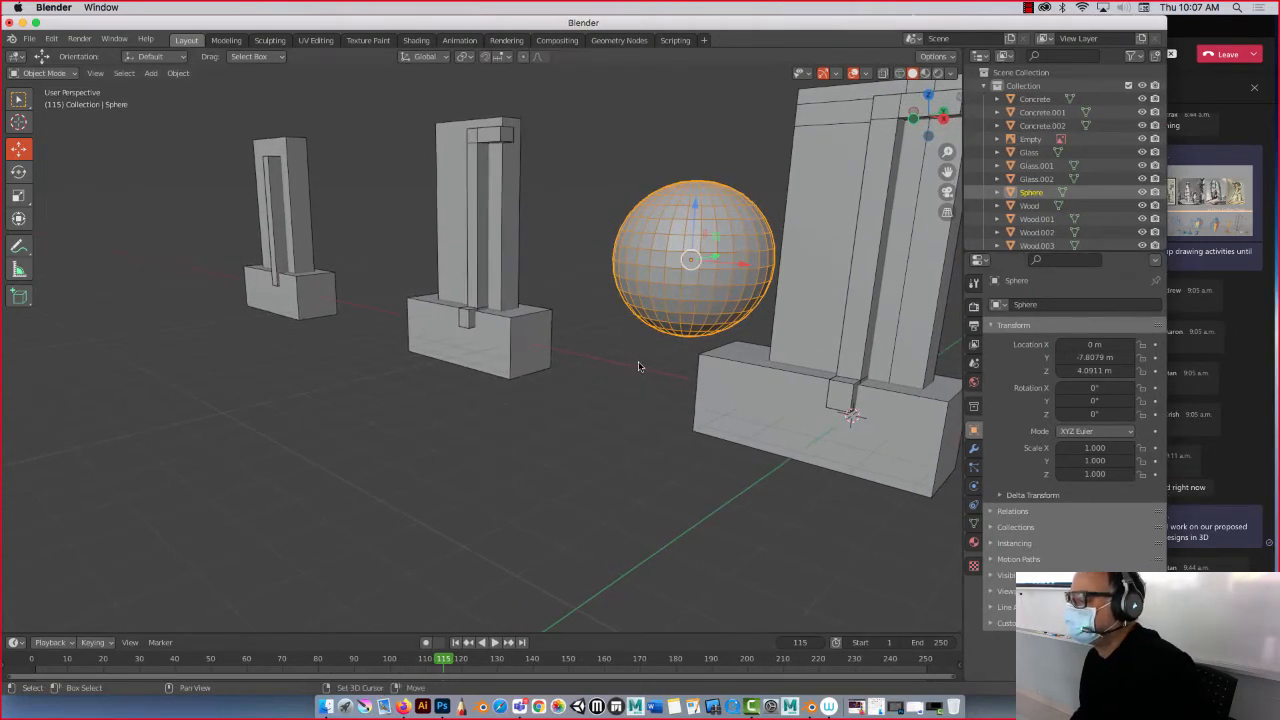
middle_drag(638, 366, 525, 410)
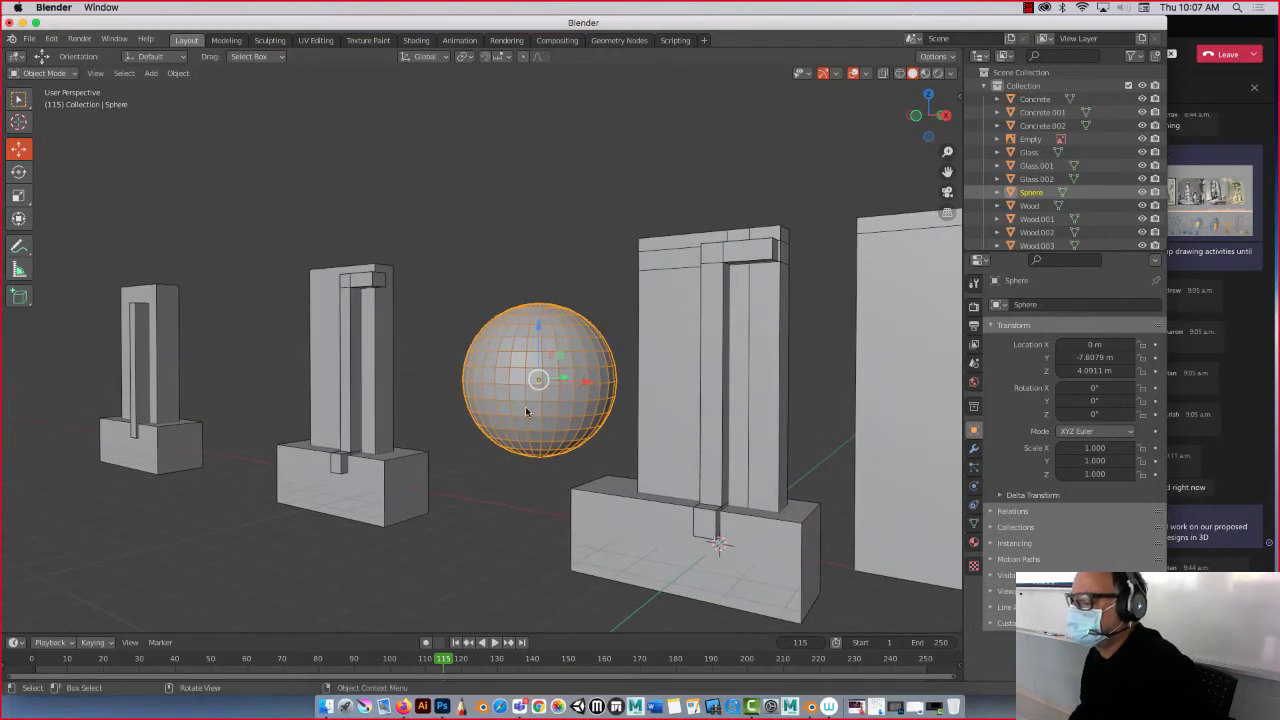
click(973, 542)
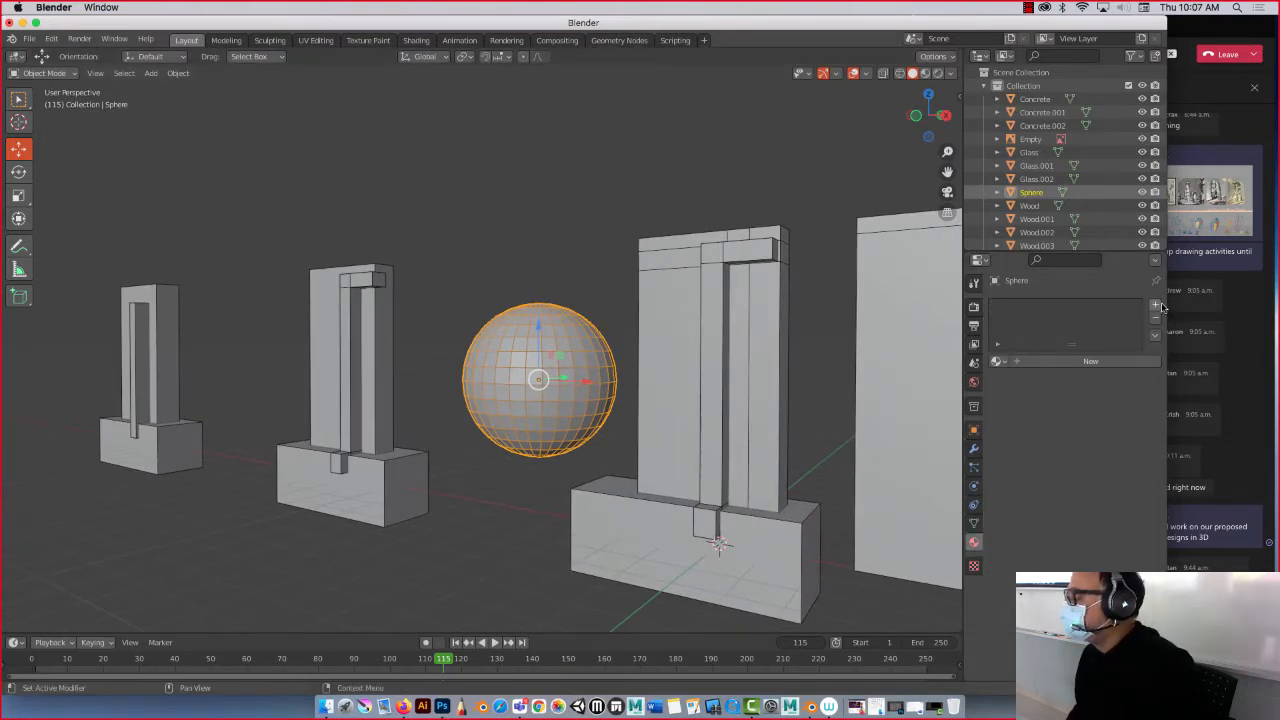
click(1091, 361)
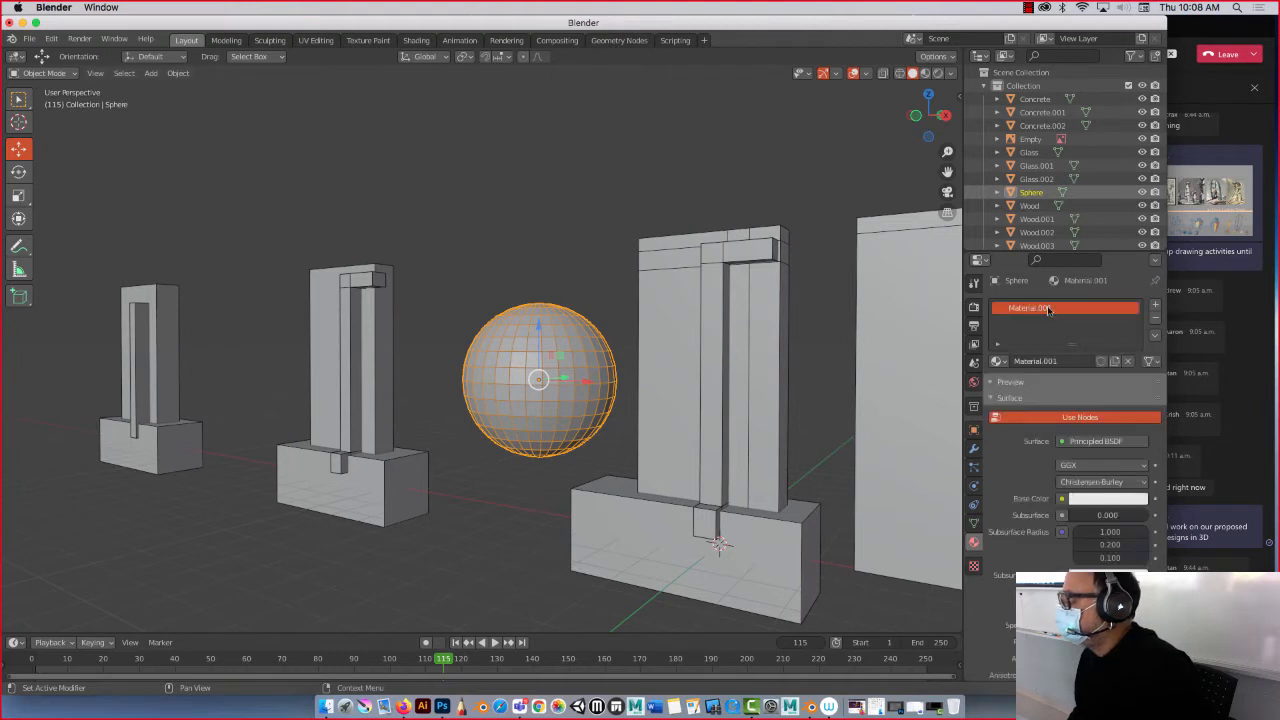
double_click(1048, 308)
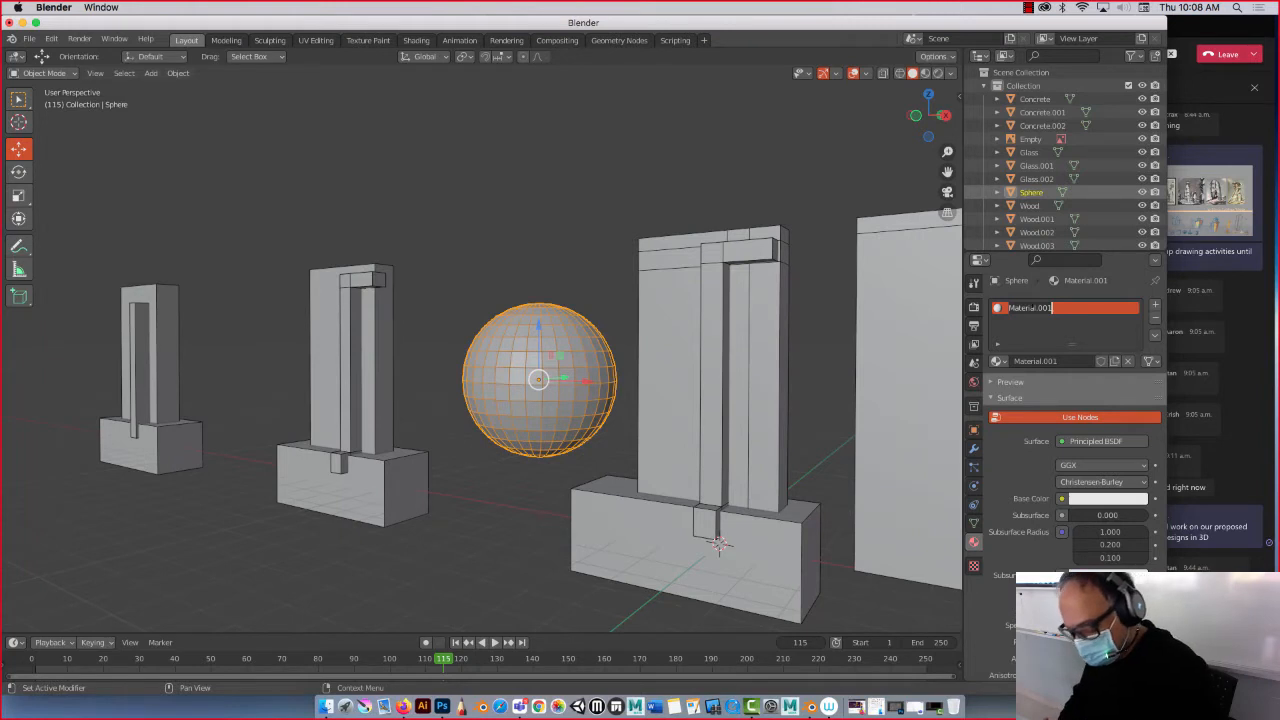
text(Blu)
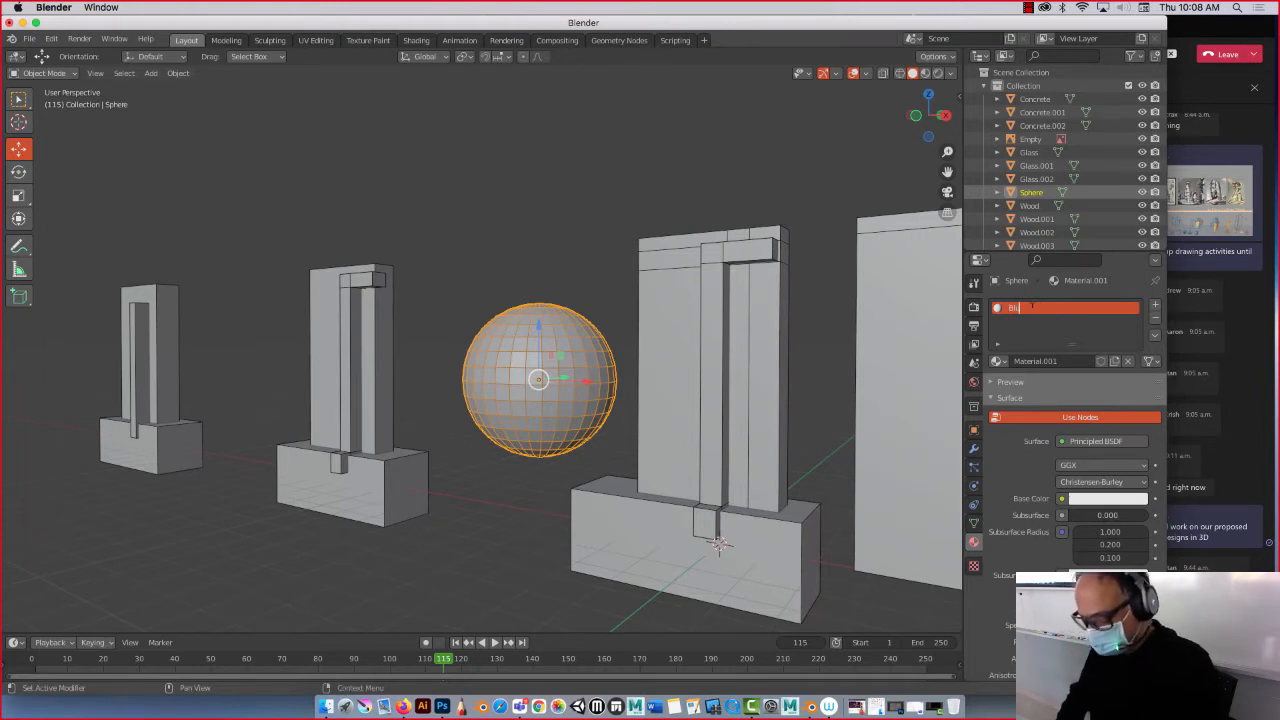
text(e)
key(Return)
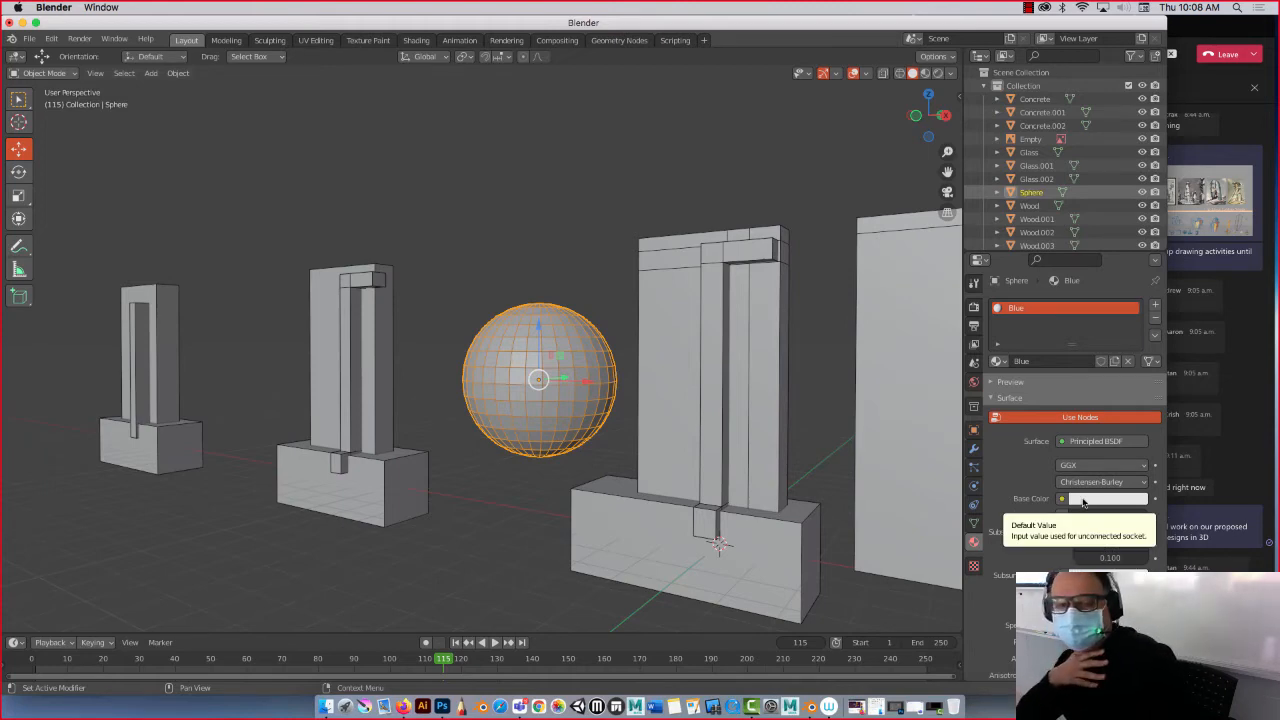
Set the Blue material's base color to a bright blue with hue 0.639 and value 0.761.
click(1083, 500)
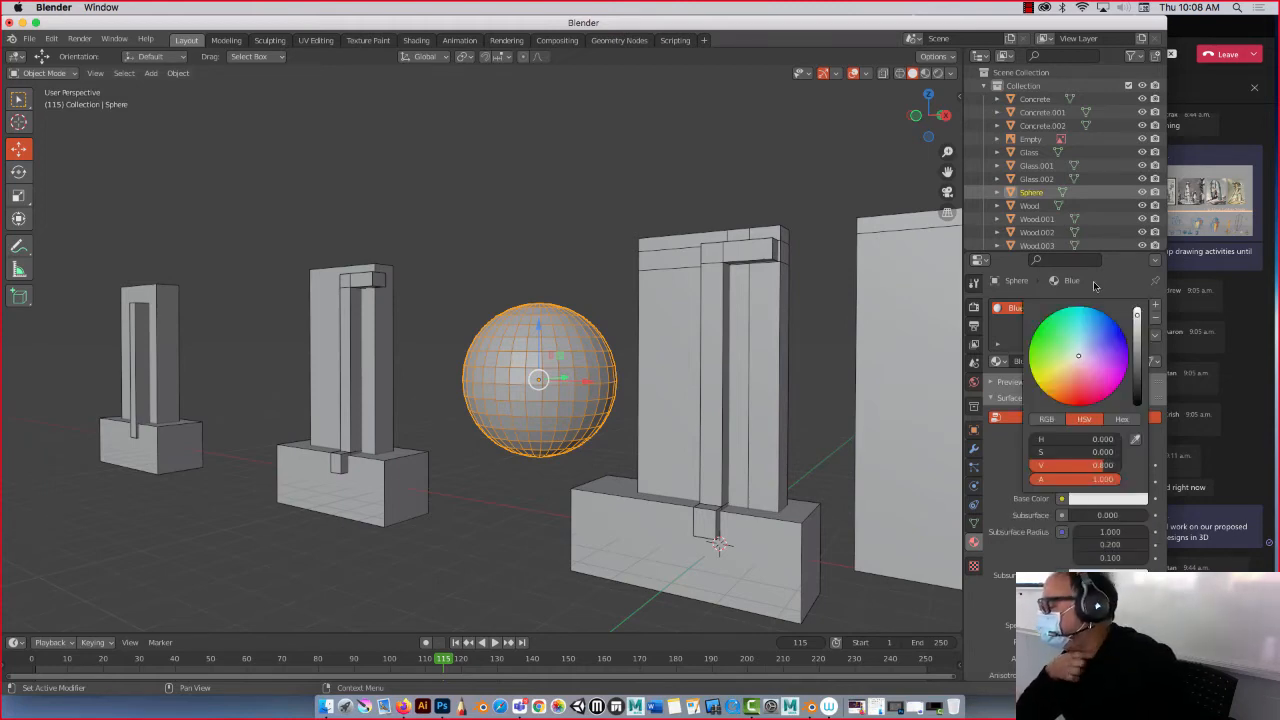
click(1105, 340)
mouse_move(1105, 340)
mouse_down()
mouse_move(1137, 319)
mouse_move(1137, 402)
mouse_move(1137, 324)
mouse_up()
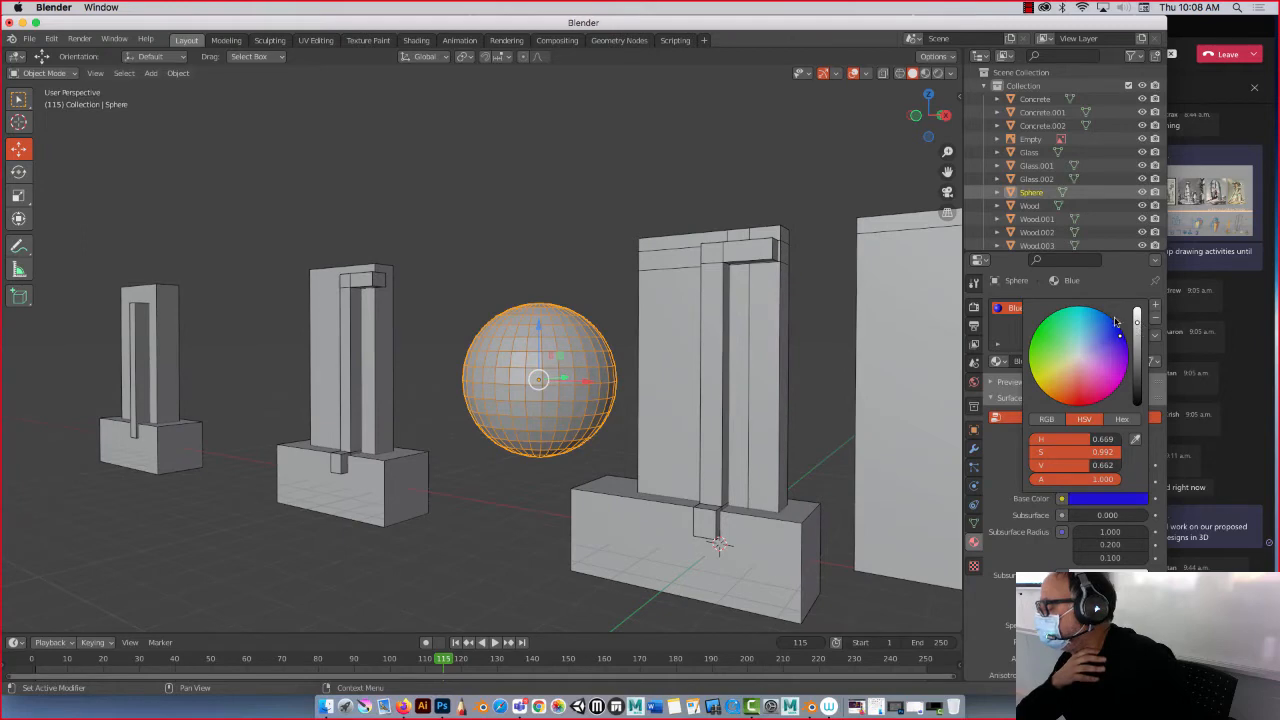
drag(1137, 323, 1107, 320)
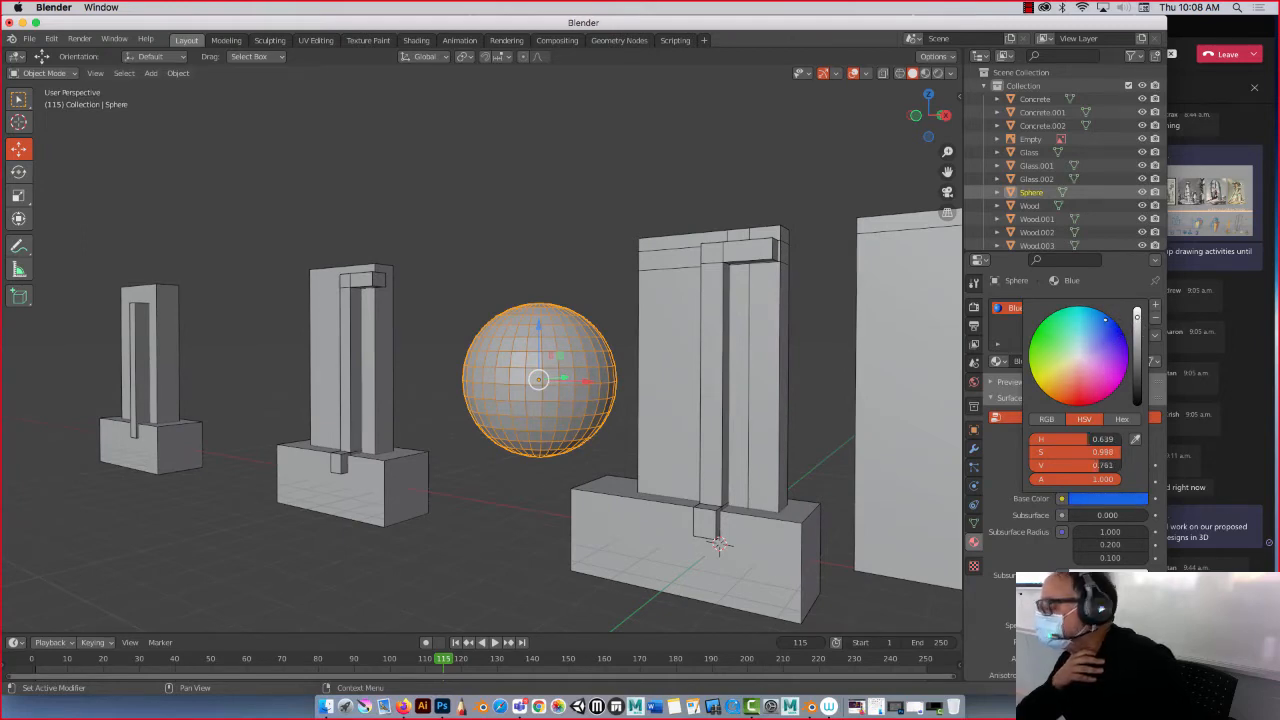
click(1115, 286)
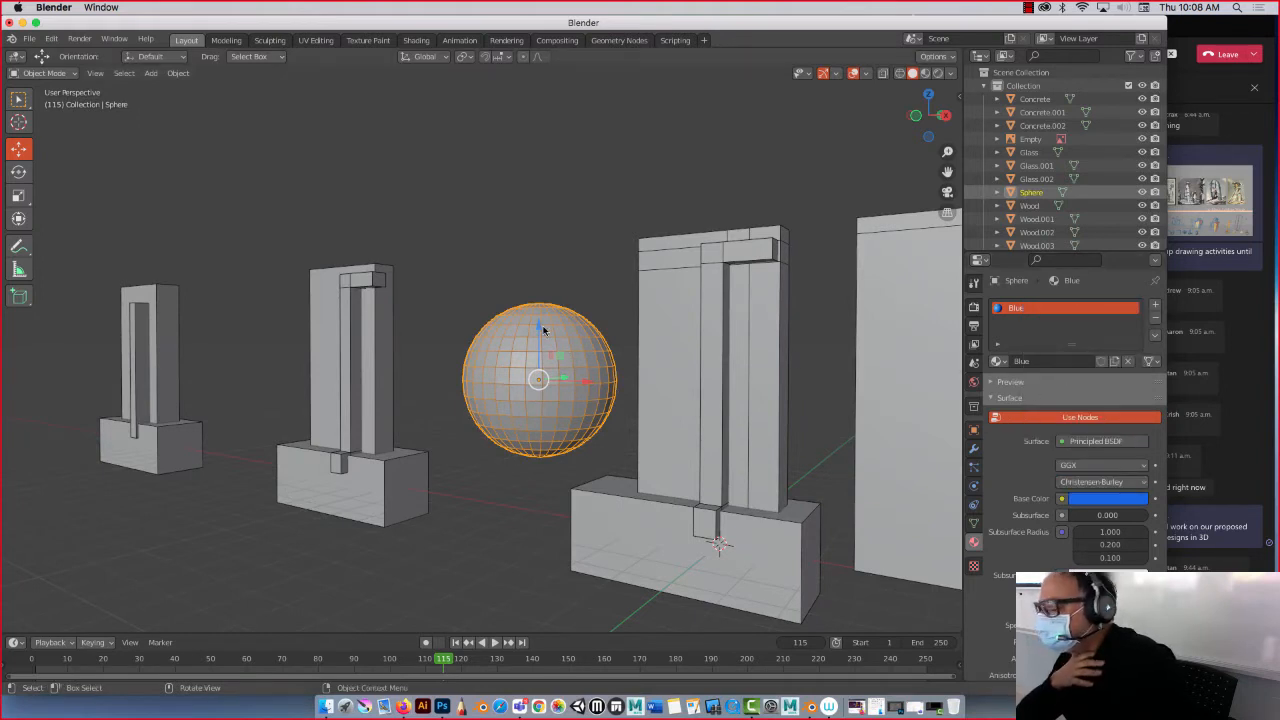
Swap the sphere's material to the existing one named Material, and switch it back to Blue.
click(999, 362)
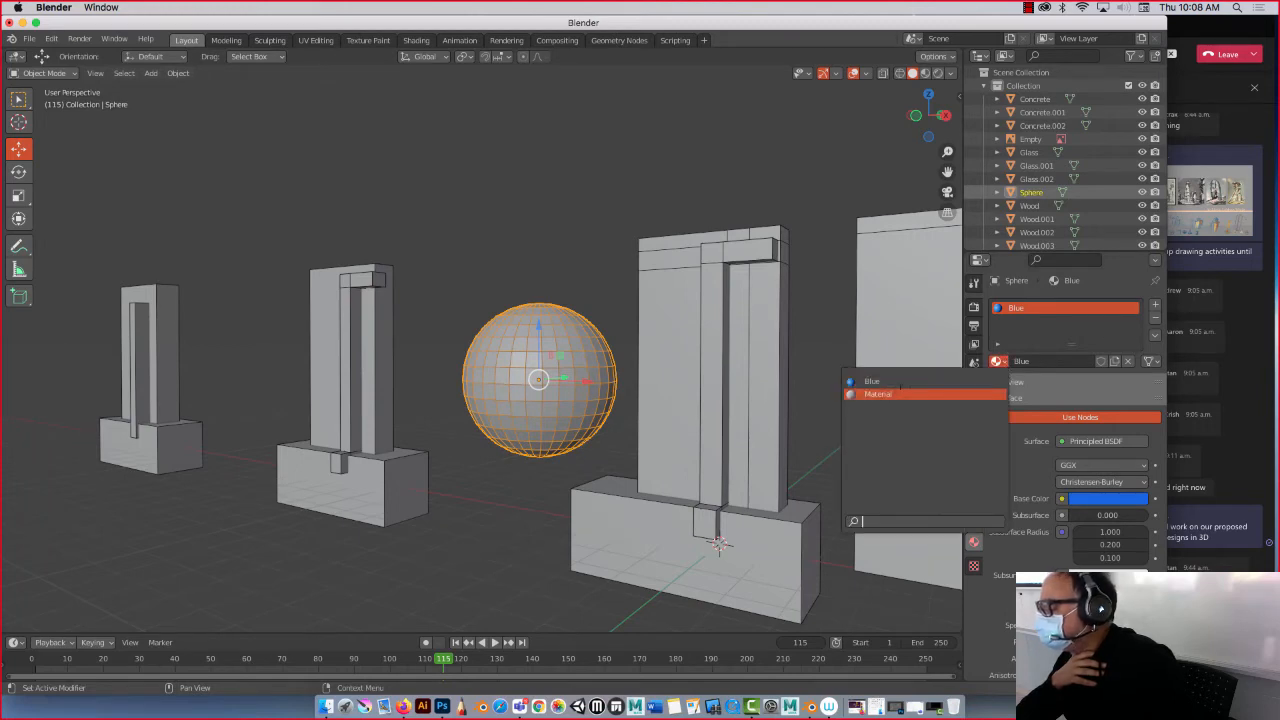
click(530, 236)
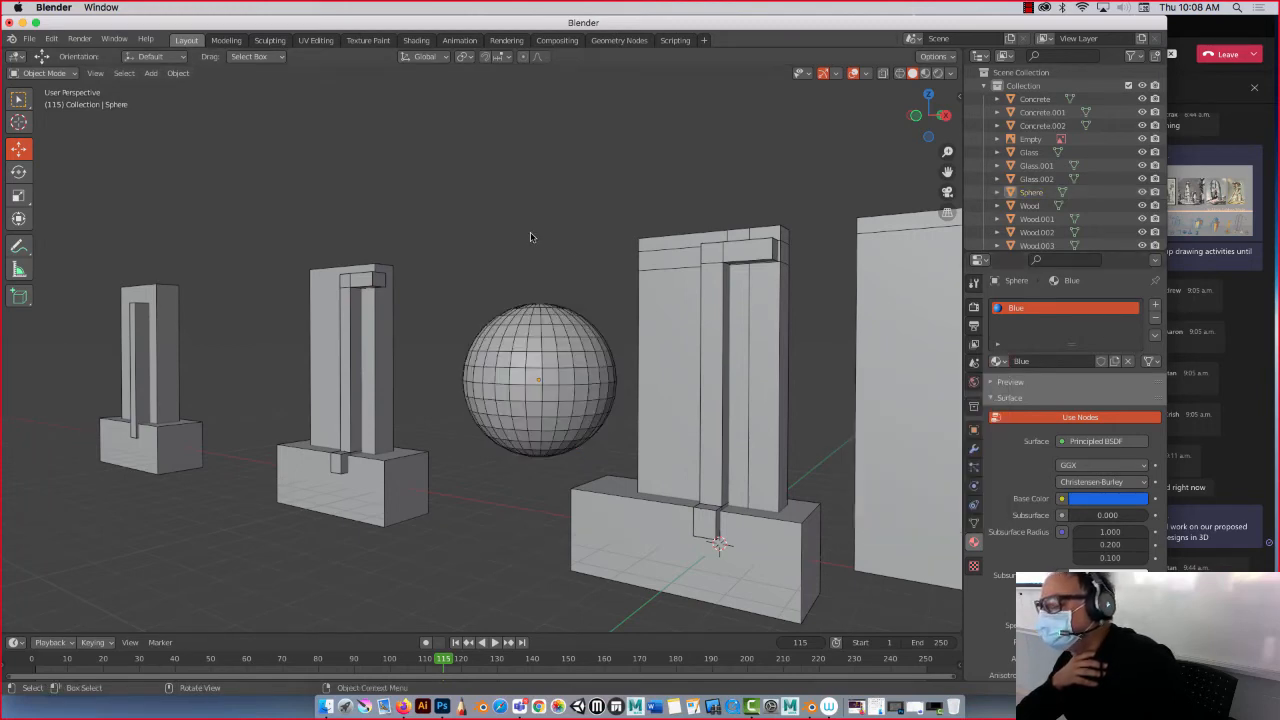
click(519, 349)
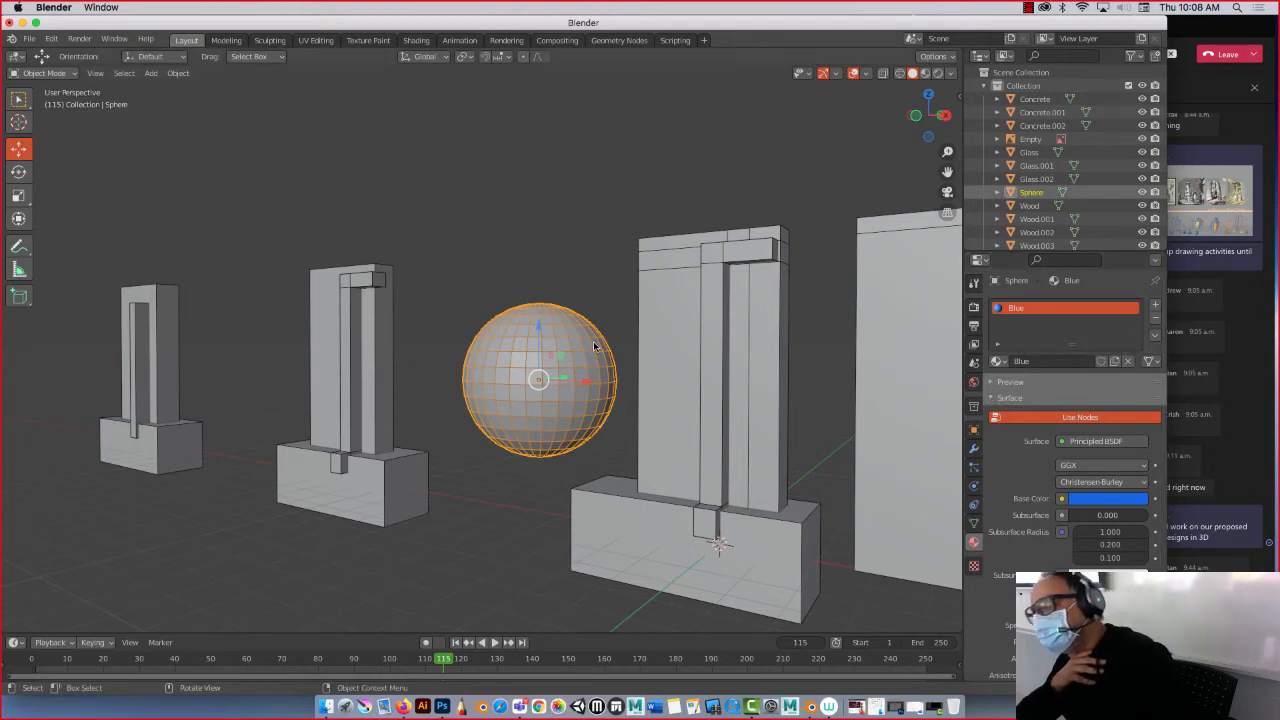
click(997, 361)
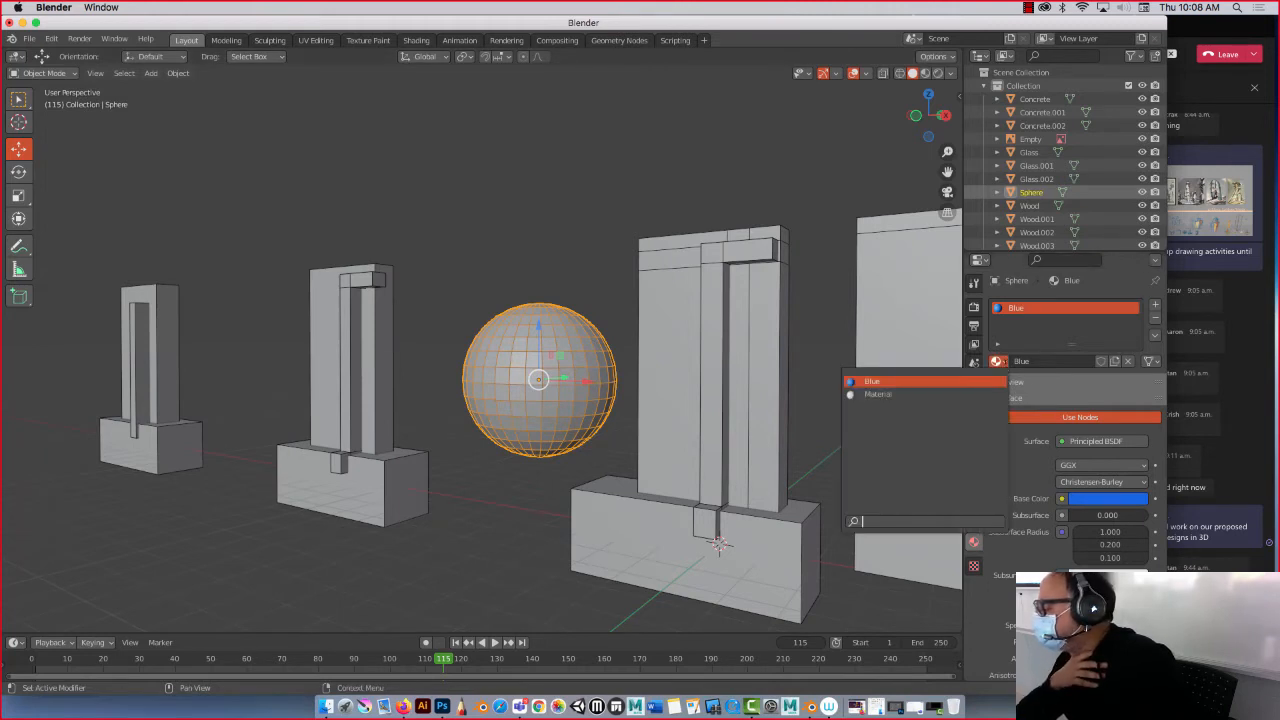
click(903, 394)
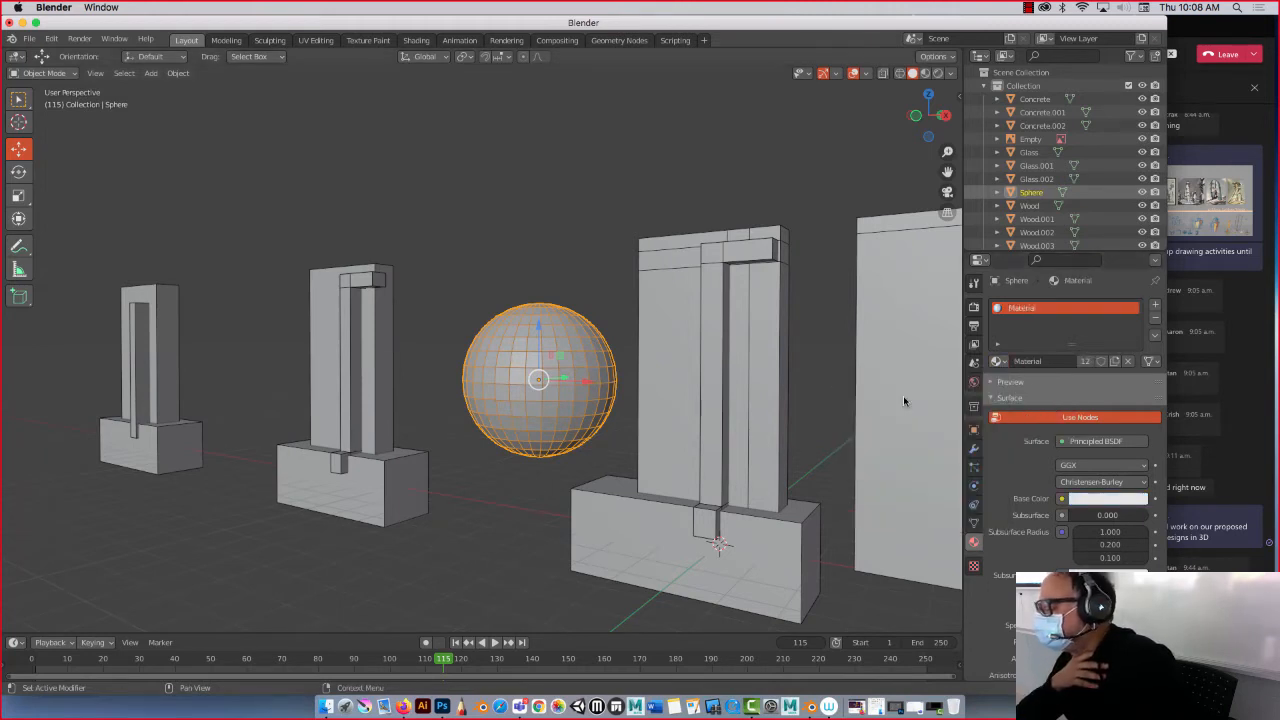
click(997, 361)
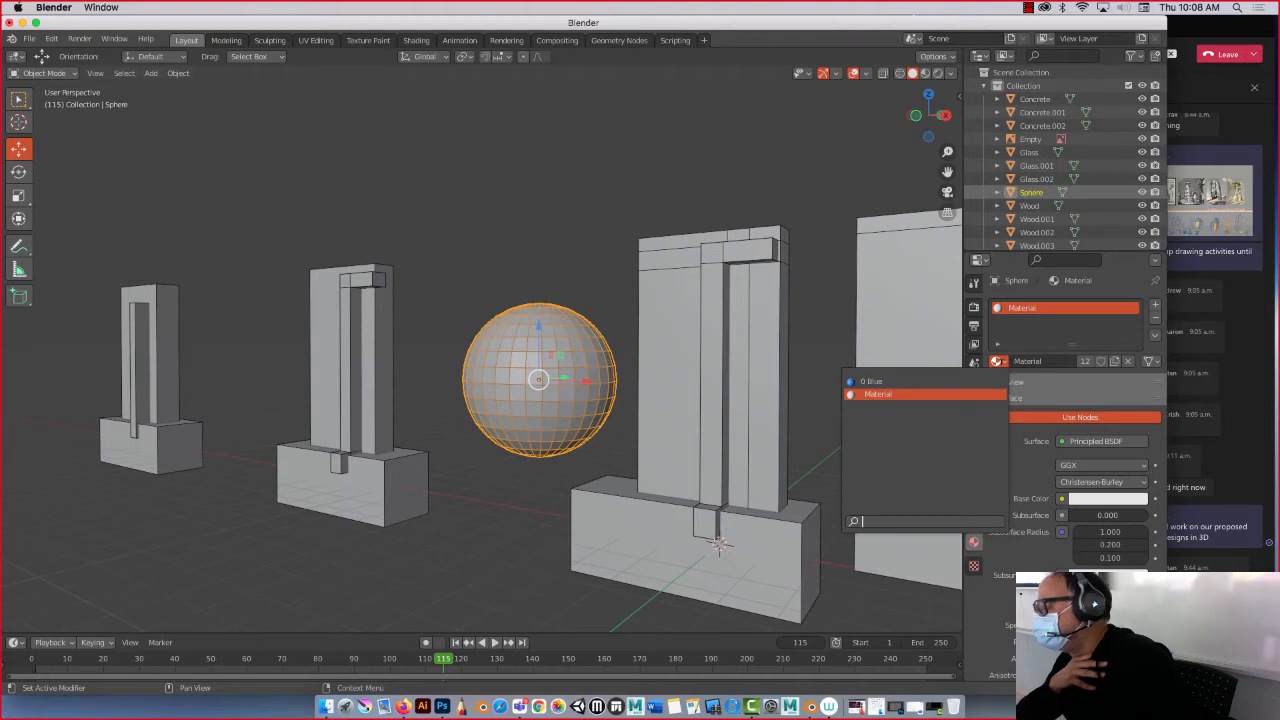
click(890, 381)
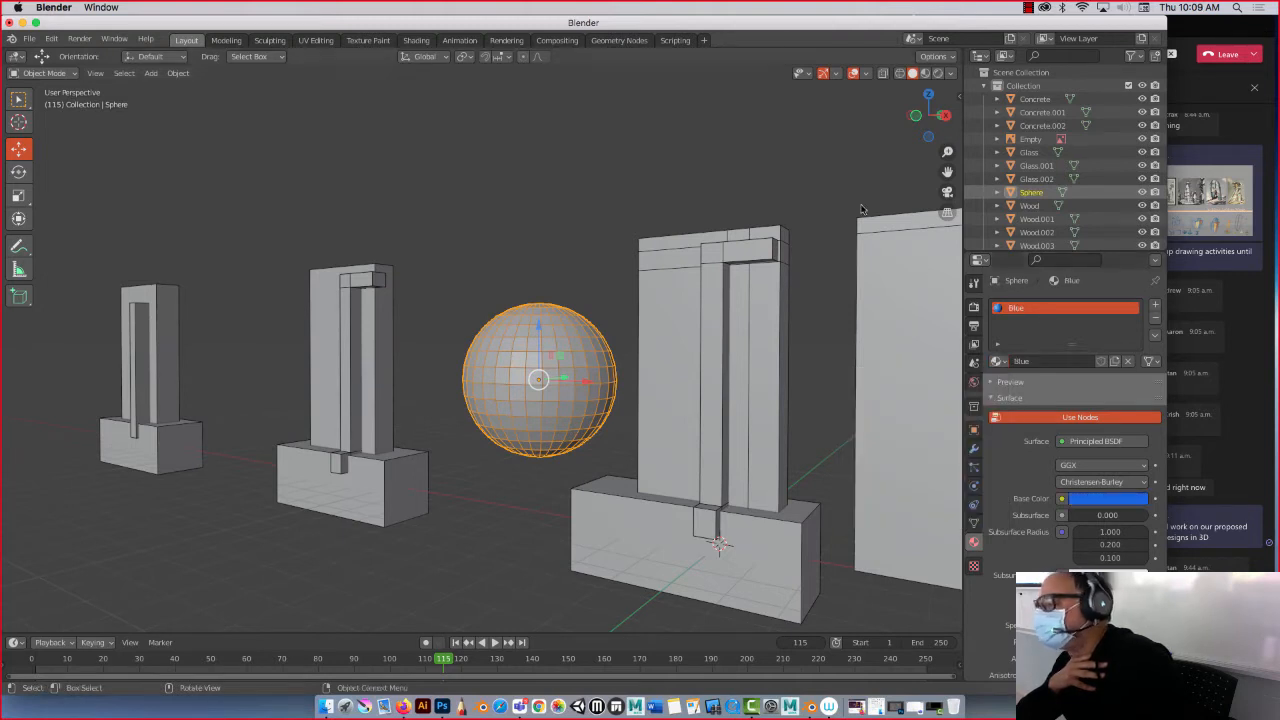
Compare Material Preview with Solid shading and leave the viewport in Material Preview.
click(925, 74)
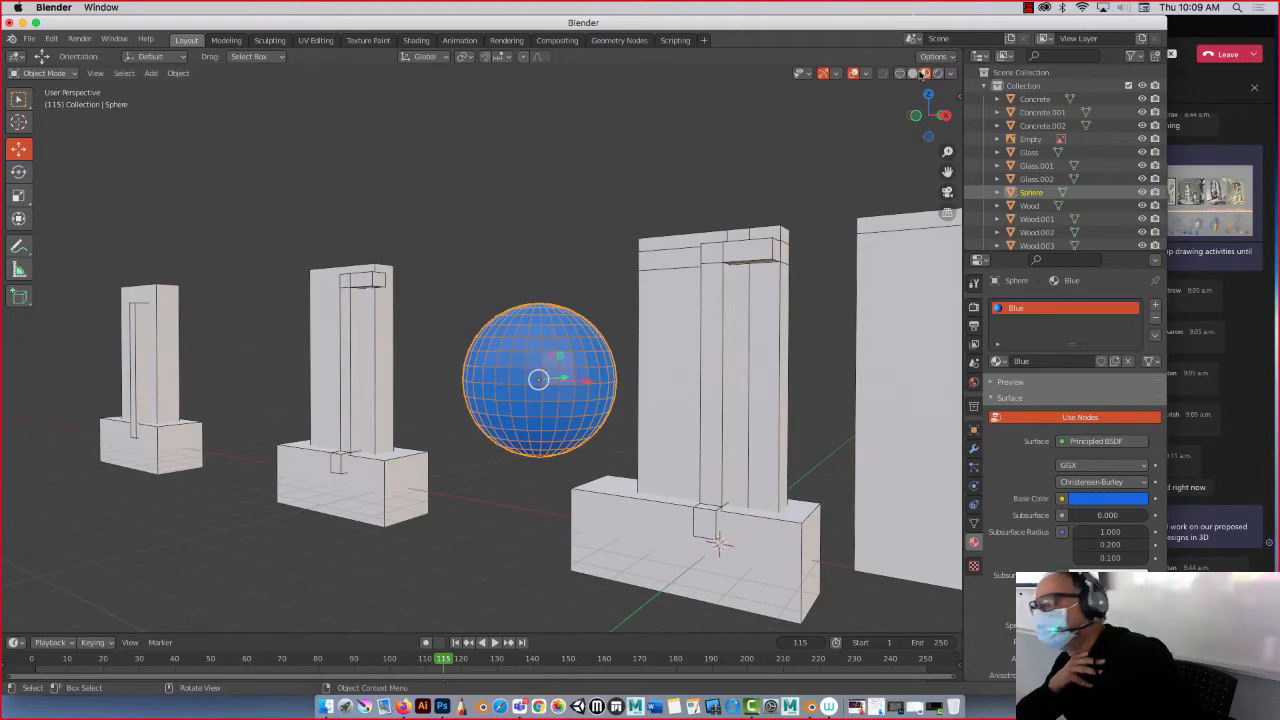
click(912, 74)
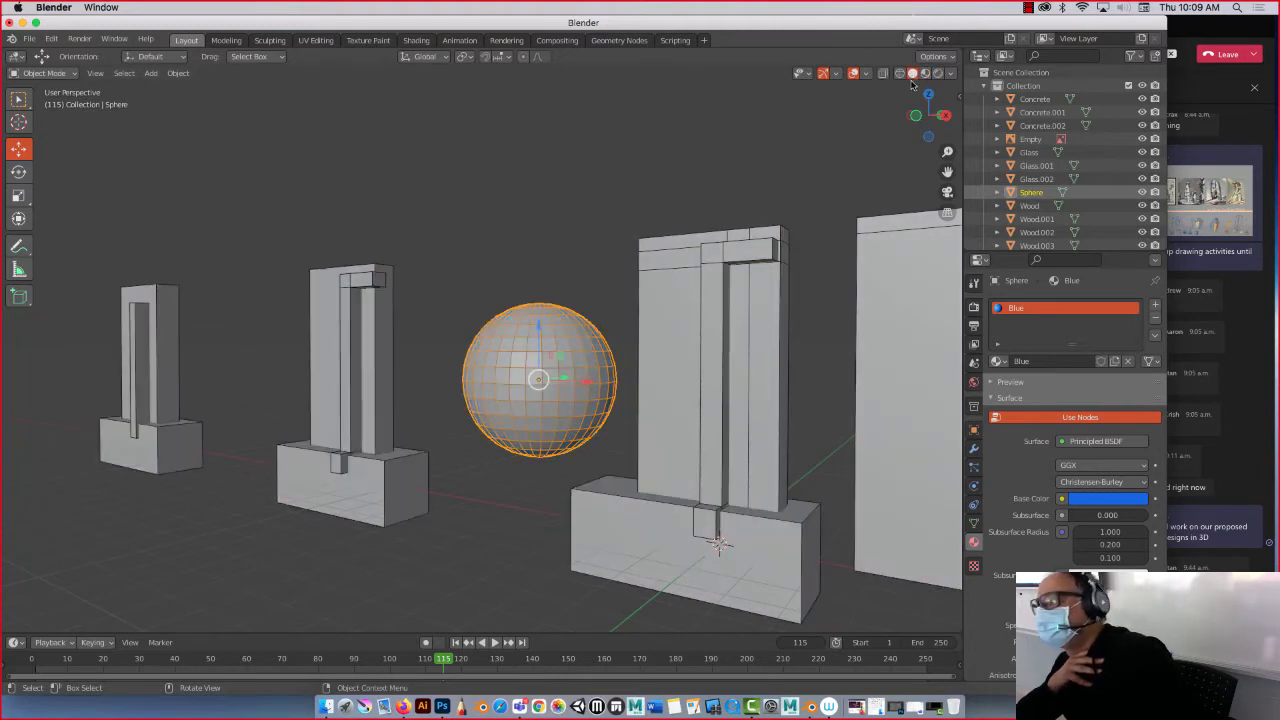
click(926, 74)
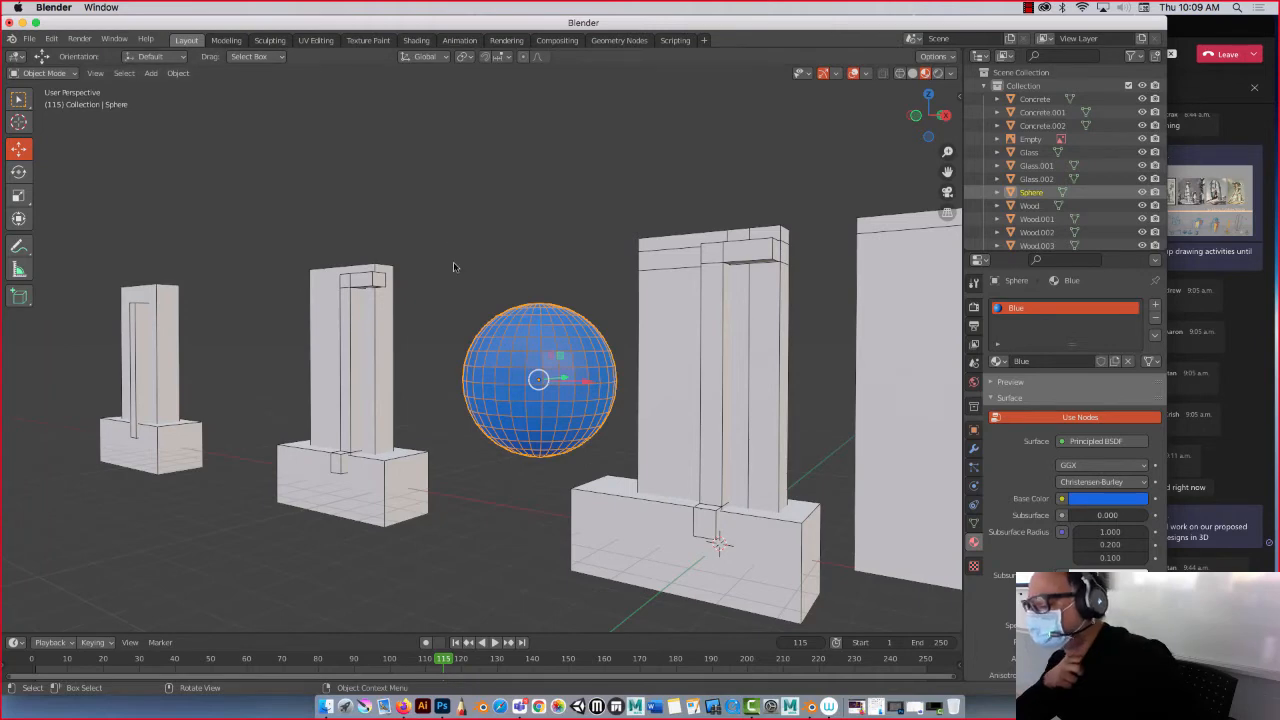
Enter Edit Mode on the sphere and select two adjacent horizontal face loops around its middle in face selection mode.
scroll(493, 331, up, 1)
middle_drag(493, 331, 487, 273)
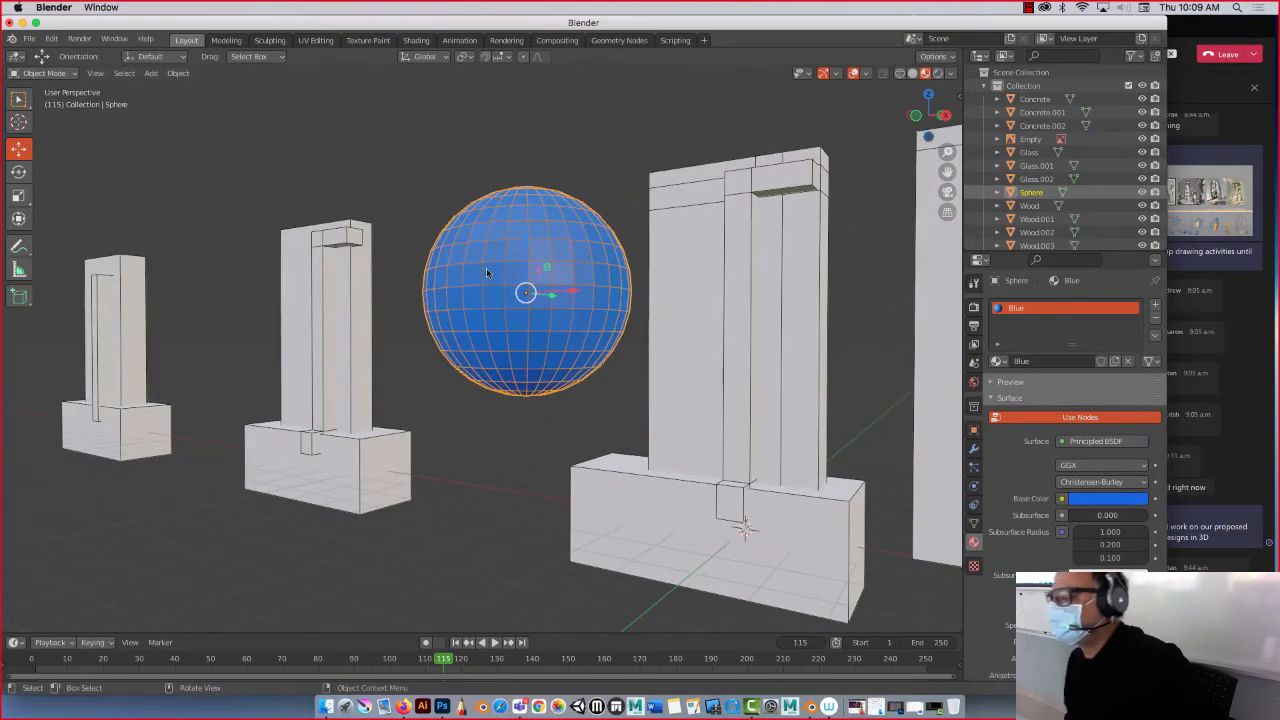
key(alt+a)
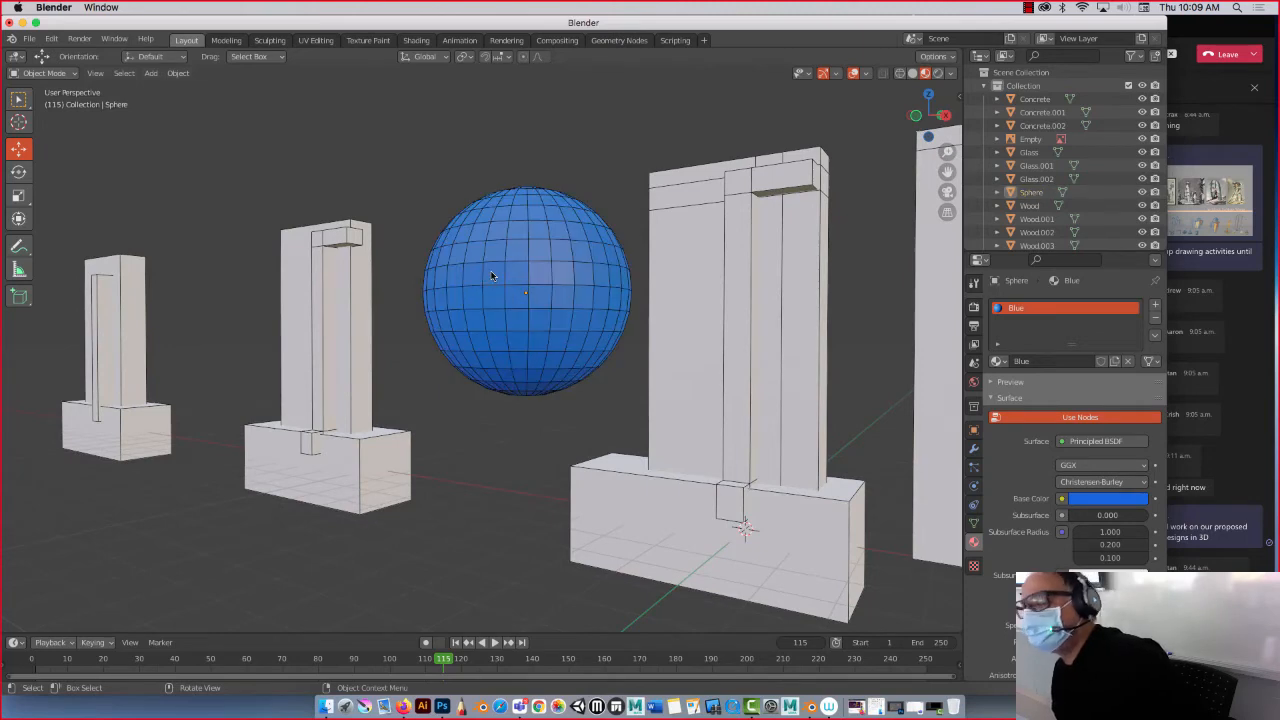
key(Tab)
click(491, 270)
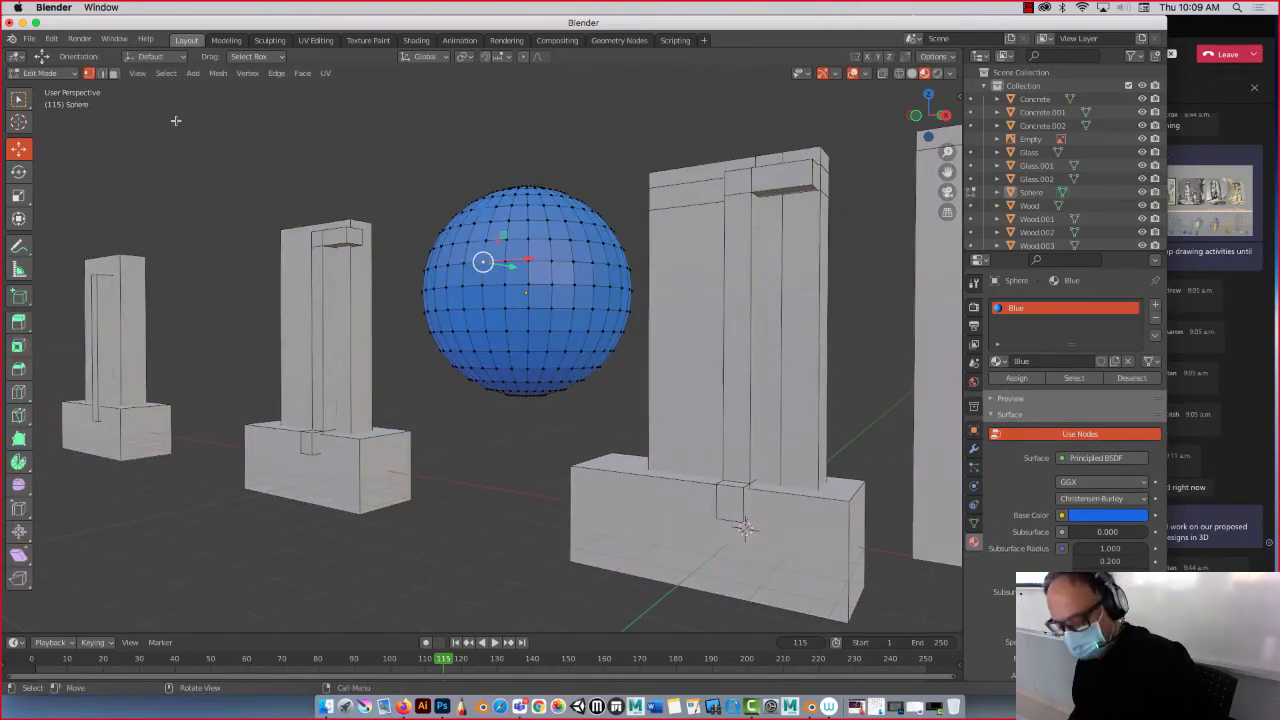
key(3)
click(476, 269)
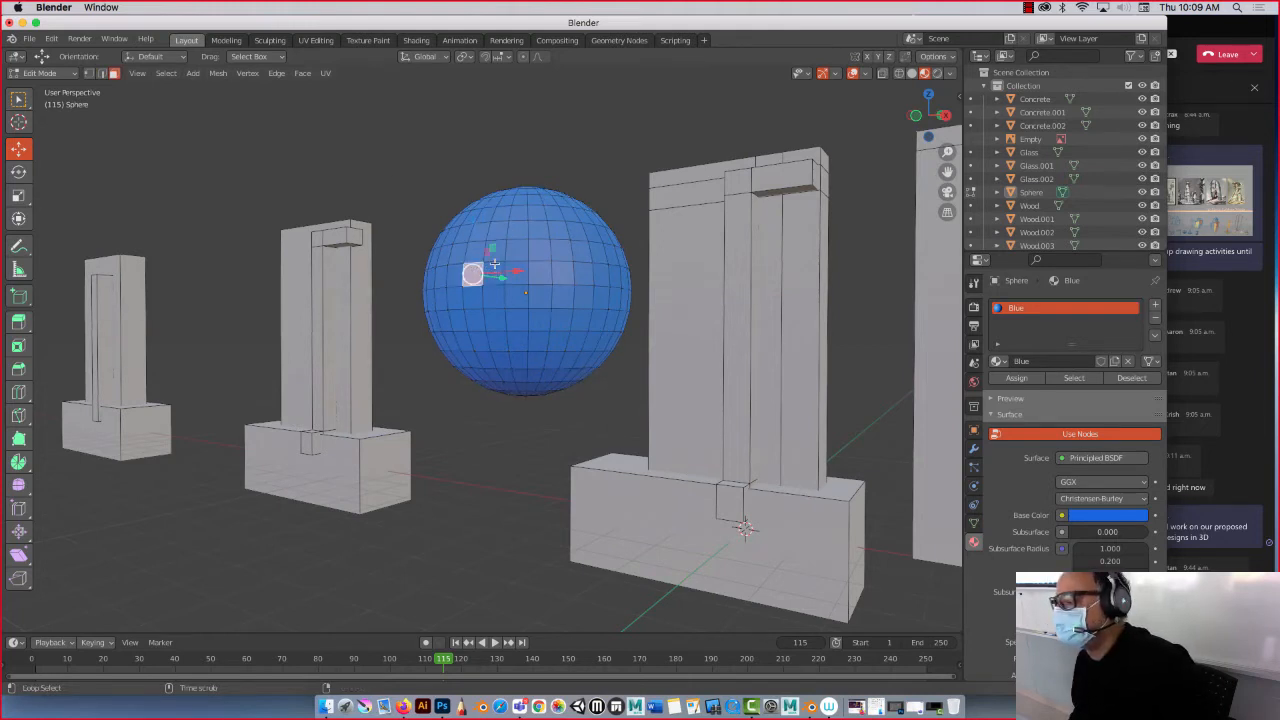
alt+click(493, 266)
alt+click(474, 270)
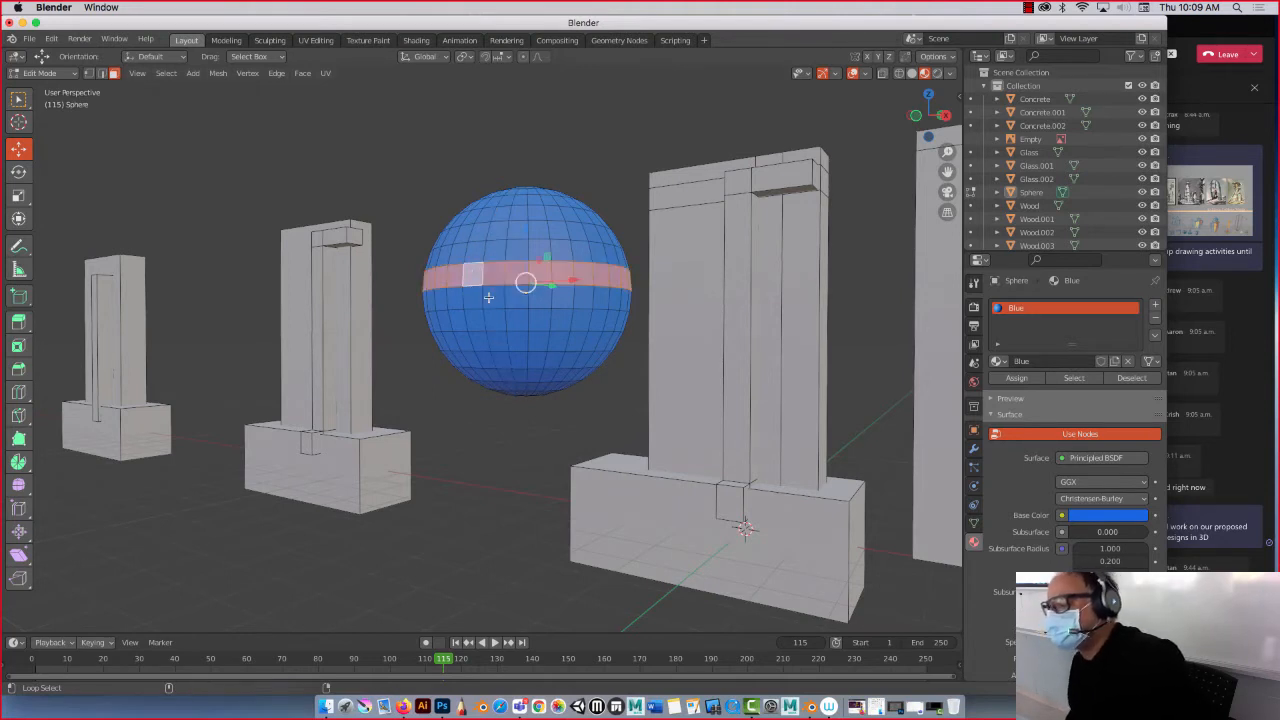
alt+shift+click(489, 295)
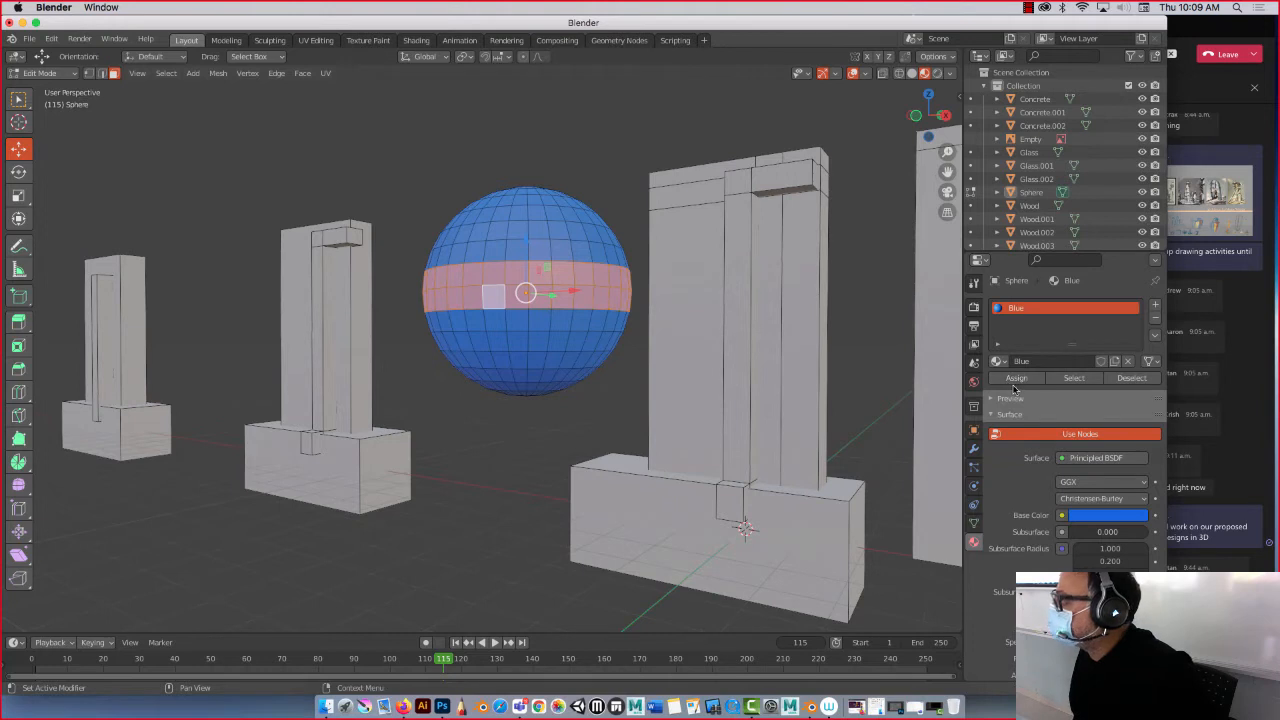
Add a second material to the sphere and set its base color to magenta with hue 0.840 and saturation 0.864.
click(1156, 305)
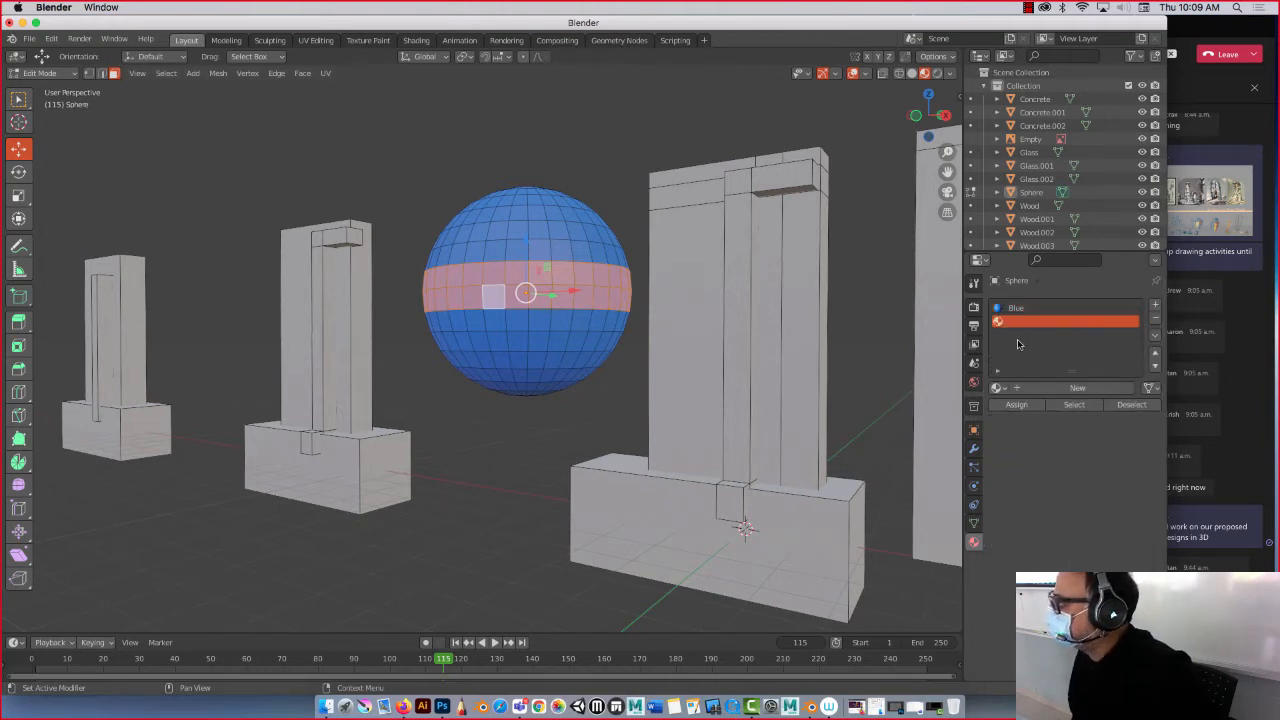
click(1076, 388)
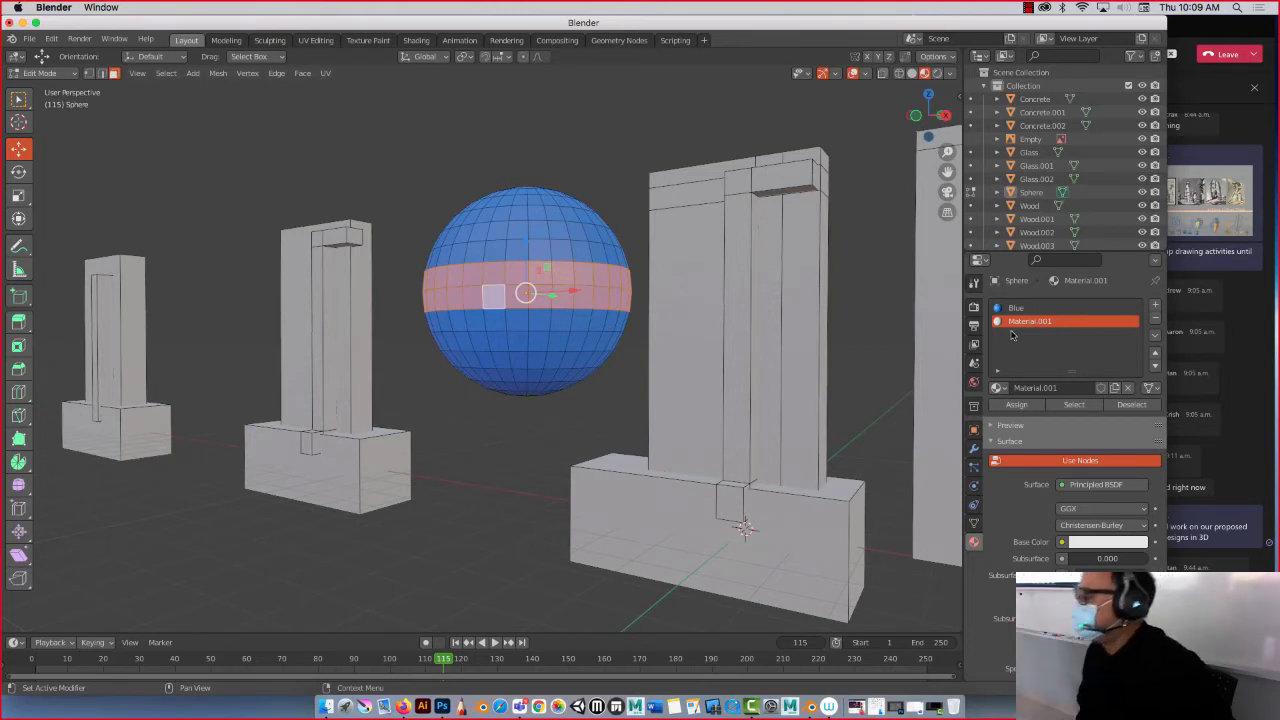
click(1112, 546)
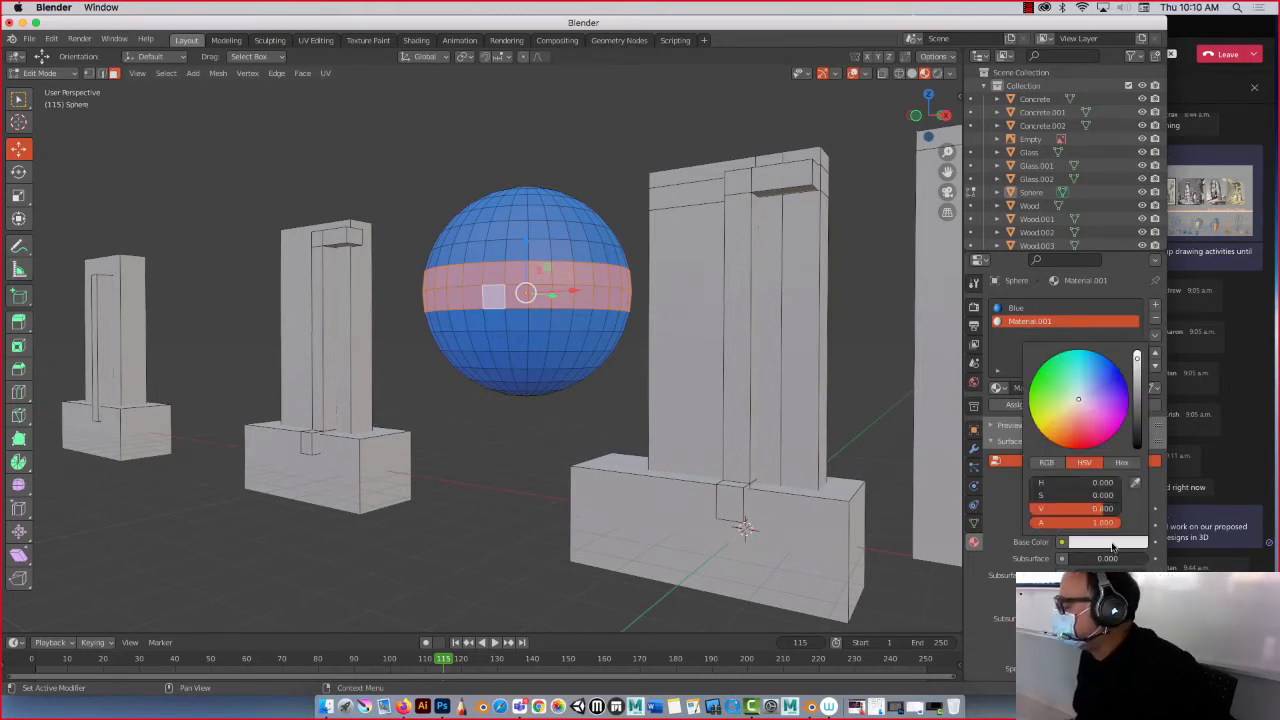
click(1104, 423)
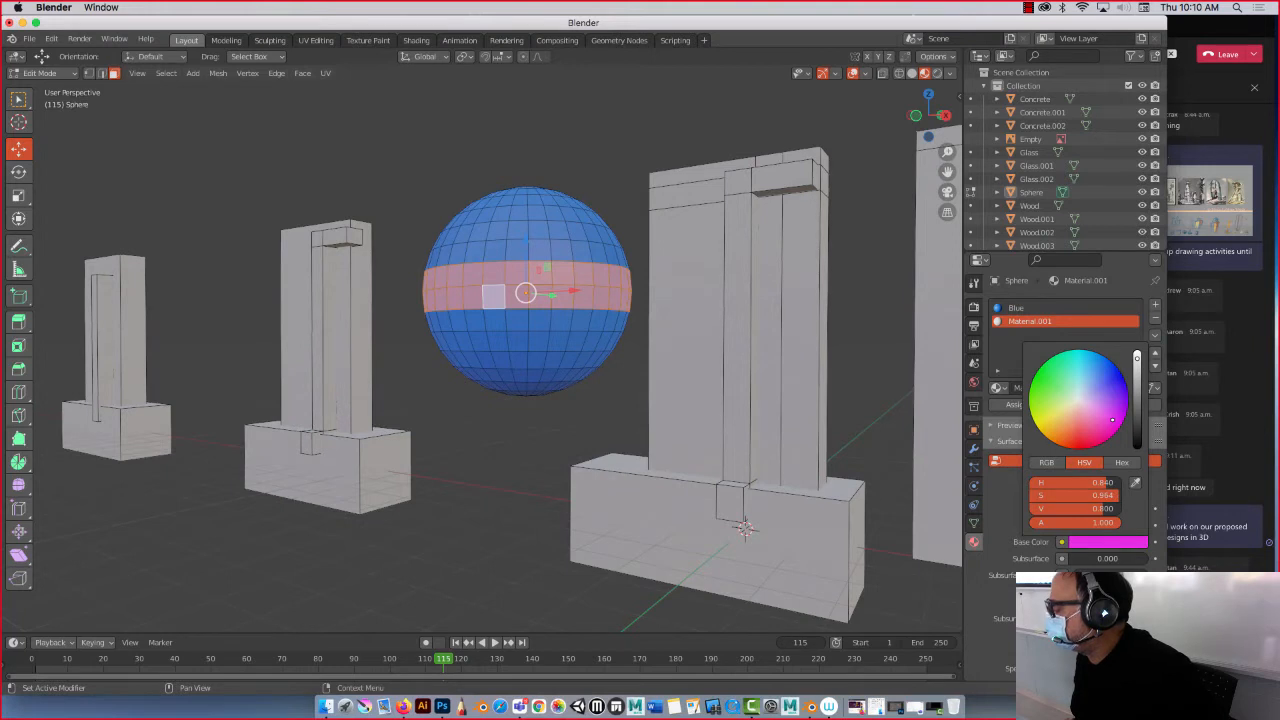
Rename the sphere's magenta material to pink.
double_click(1030, 322)
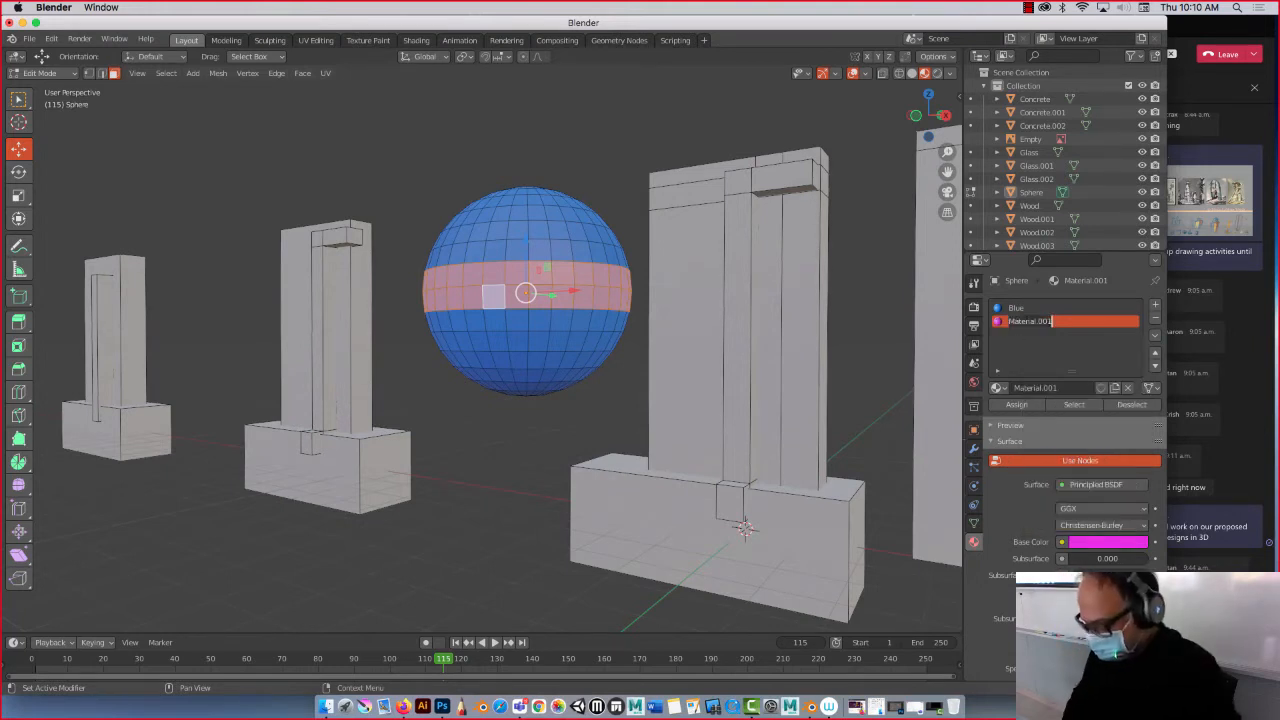
text(P)
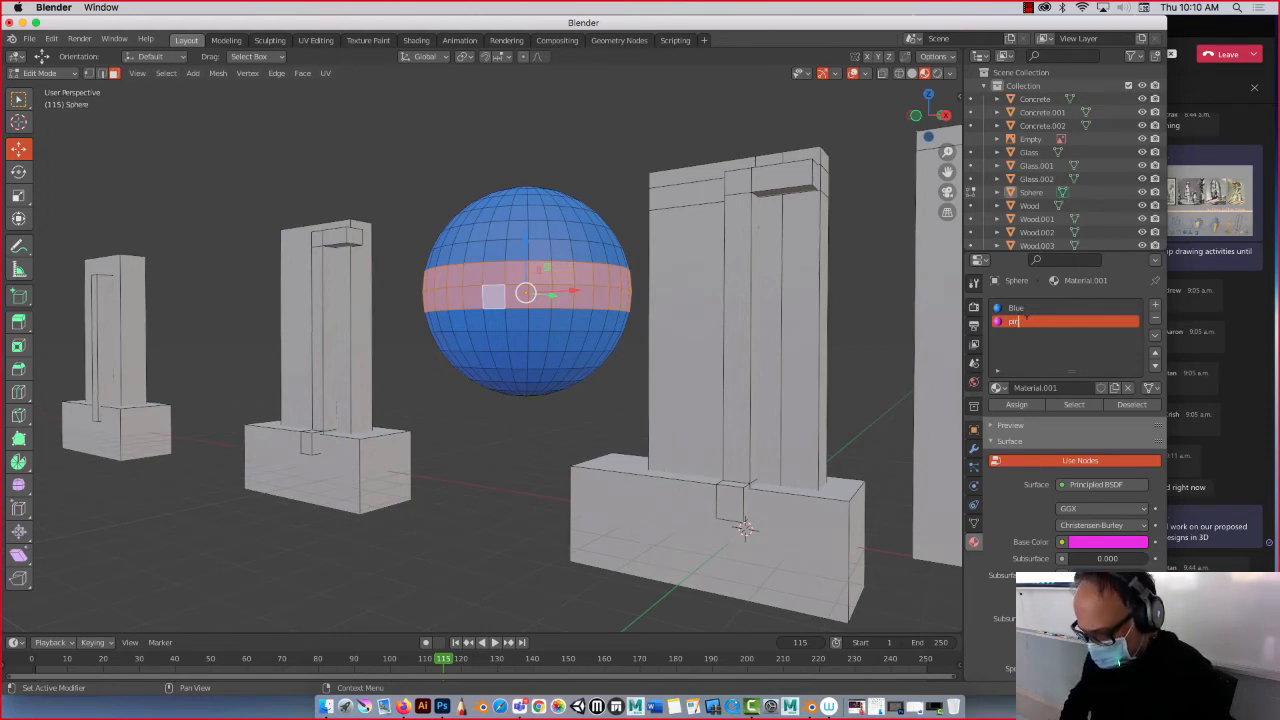
key(Return)
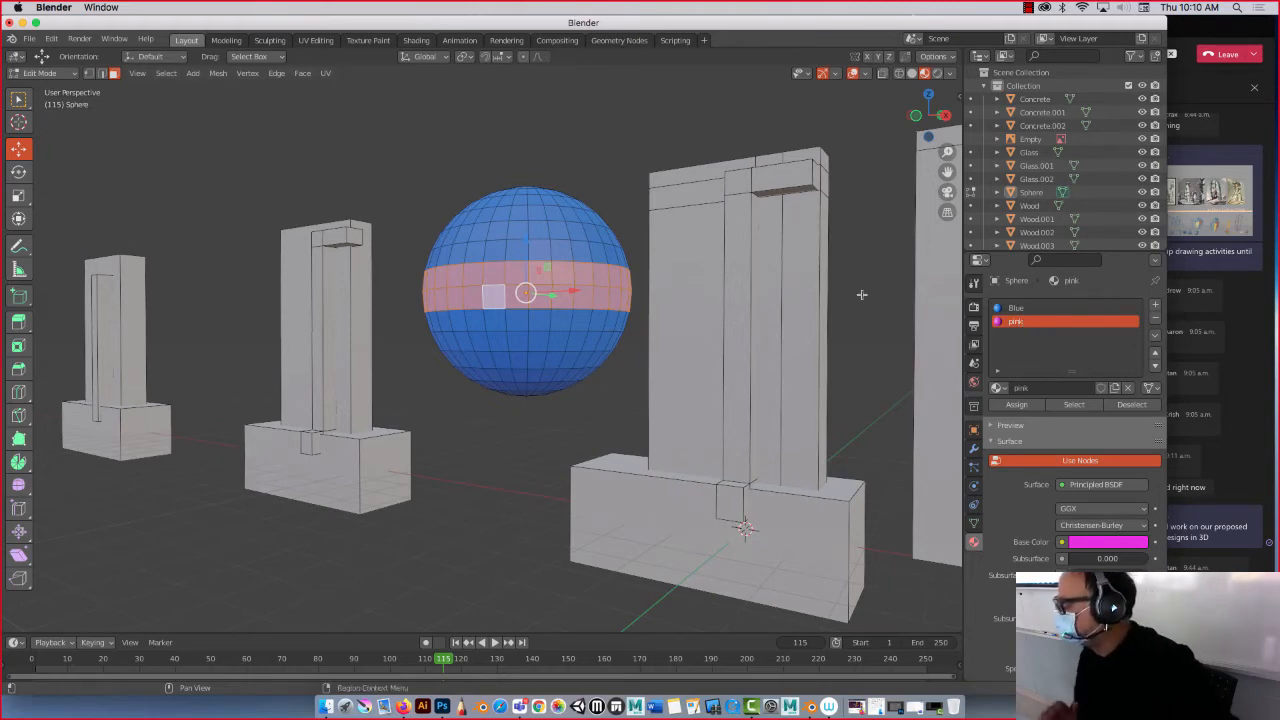
Reselect the two face loops around the sphere's middle, assign the pink material to them, and clear the selection.
click(514, 149)
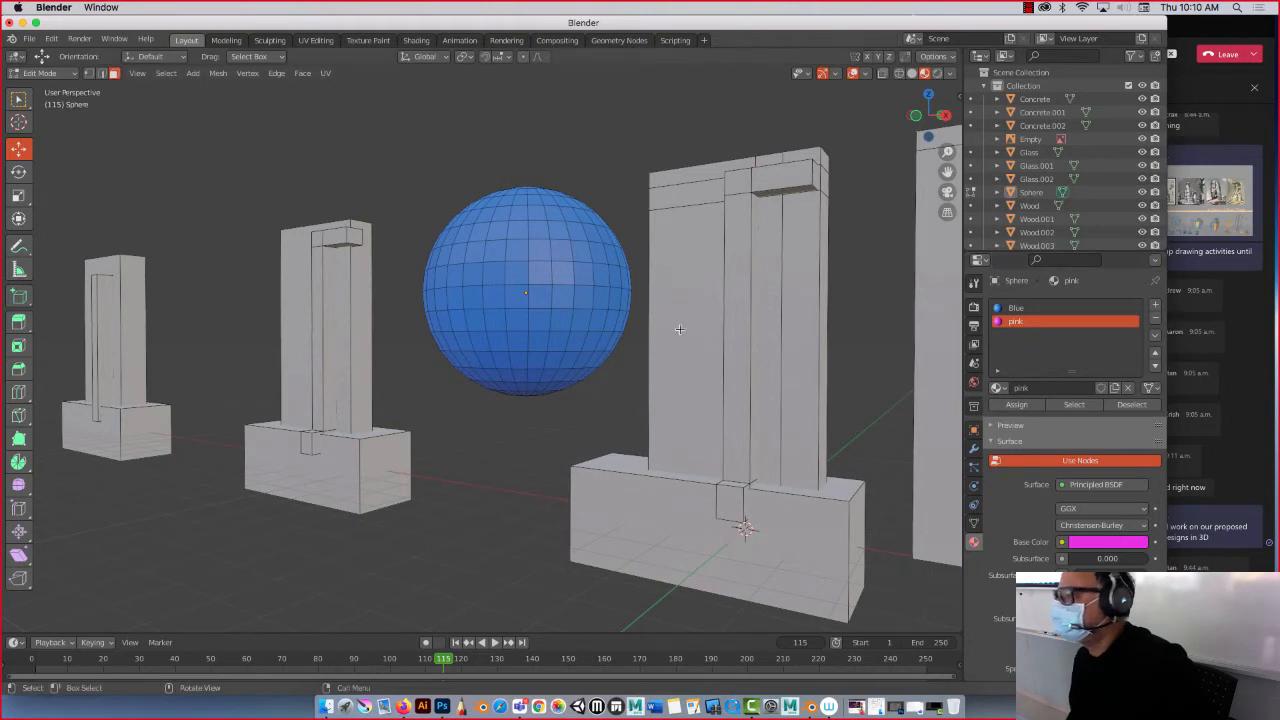
alt+click(510, 278)
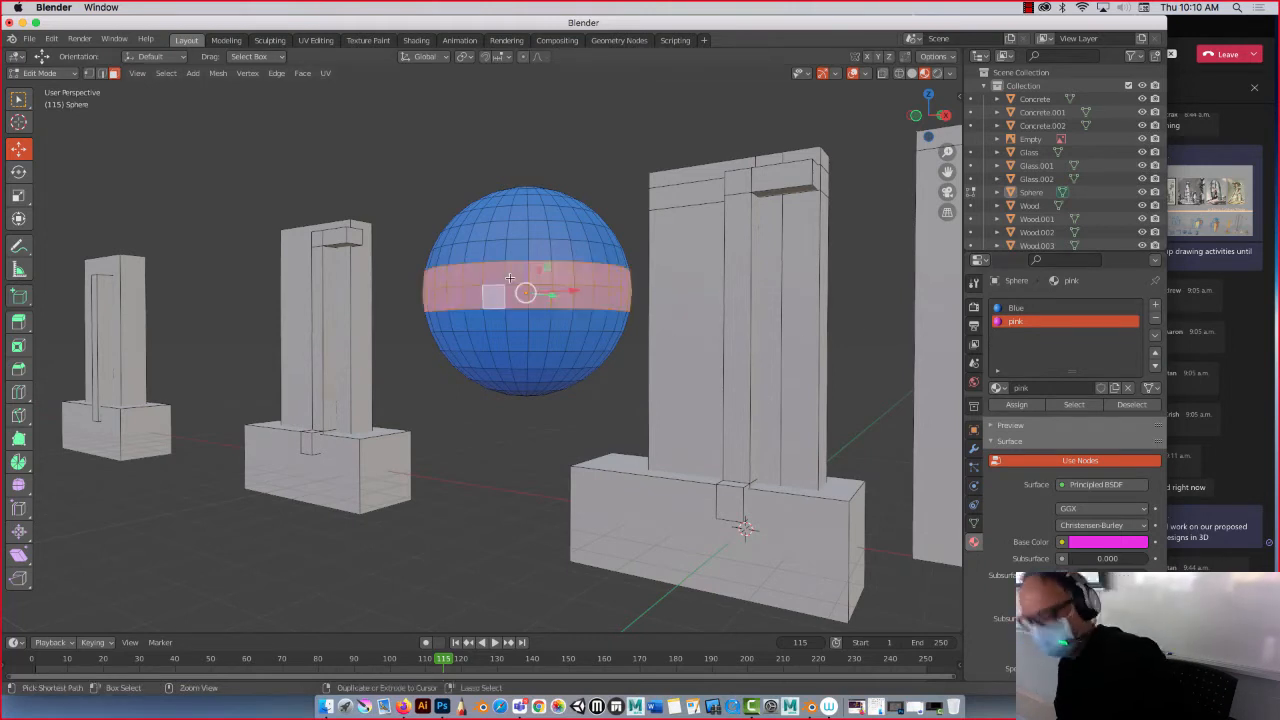
click(1016, 405)
key(alt+a)
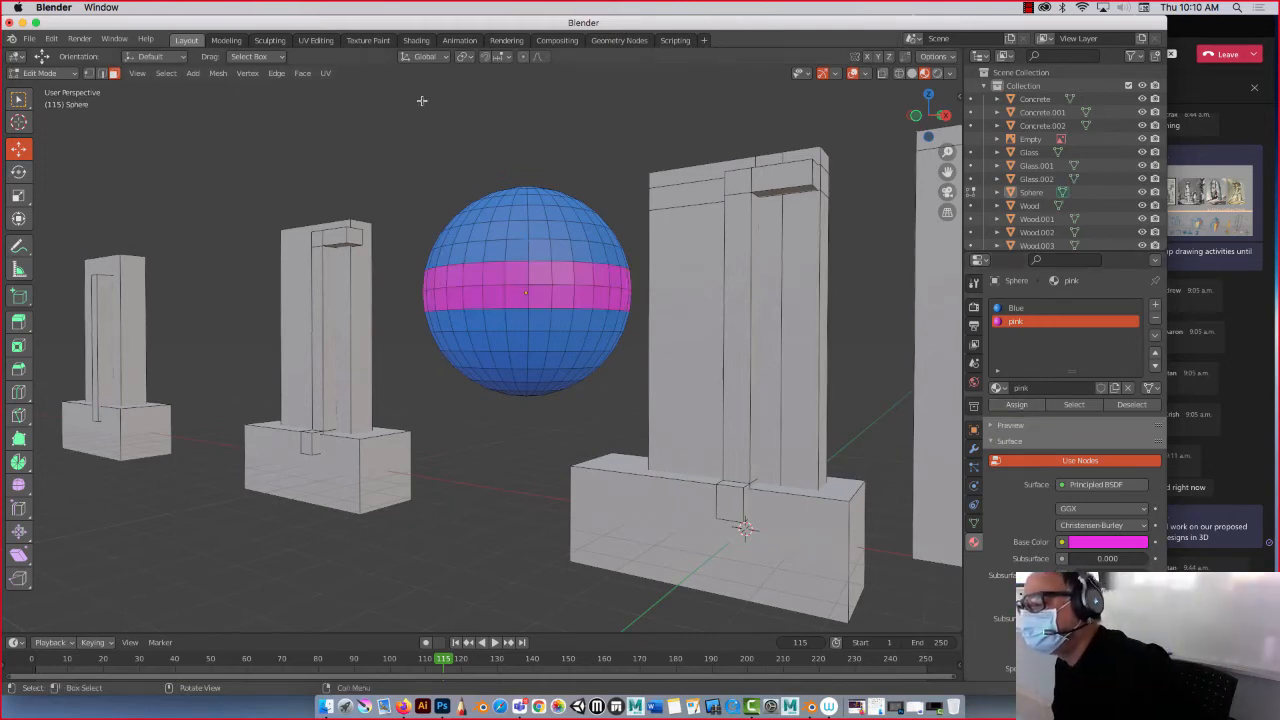
Compare the pink band in Solid shading and Material Preview, ending in Material Preview.
click(911, 74)
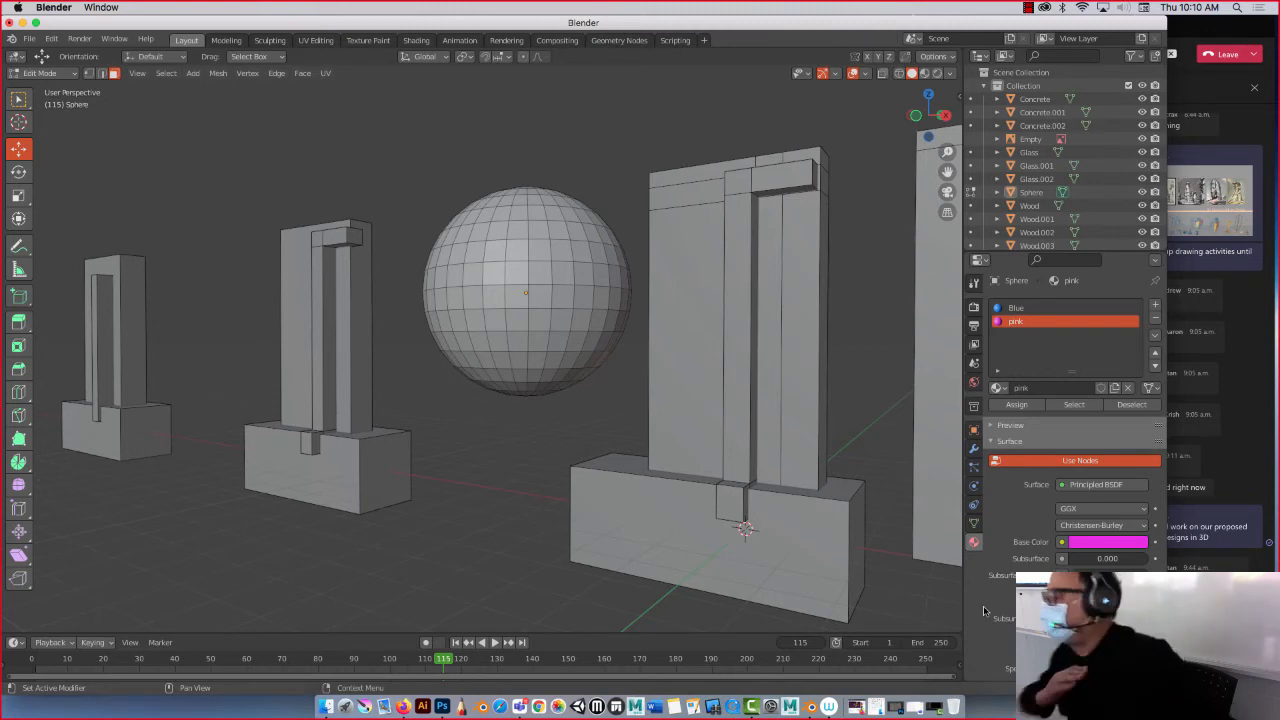
click(925, 74)
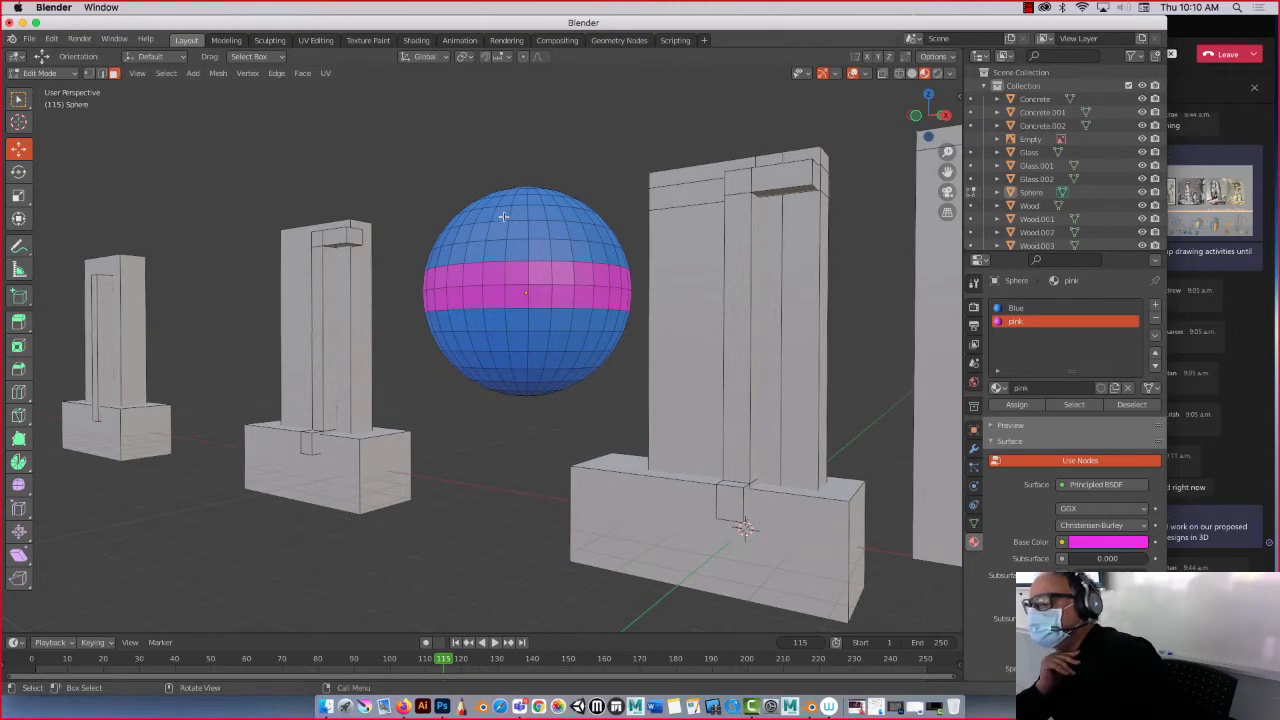
middle_drag(503, 216, 497, 237)
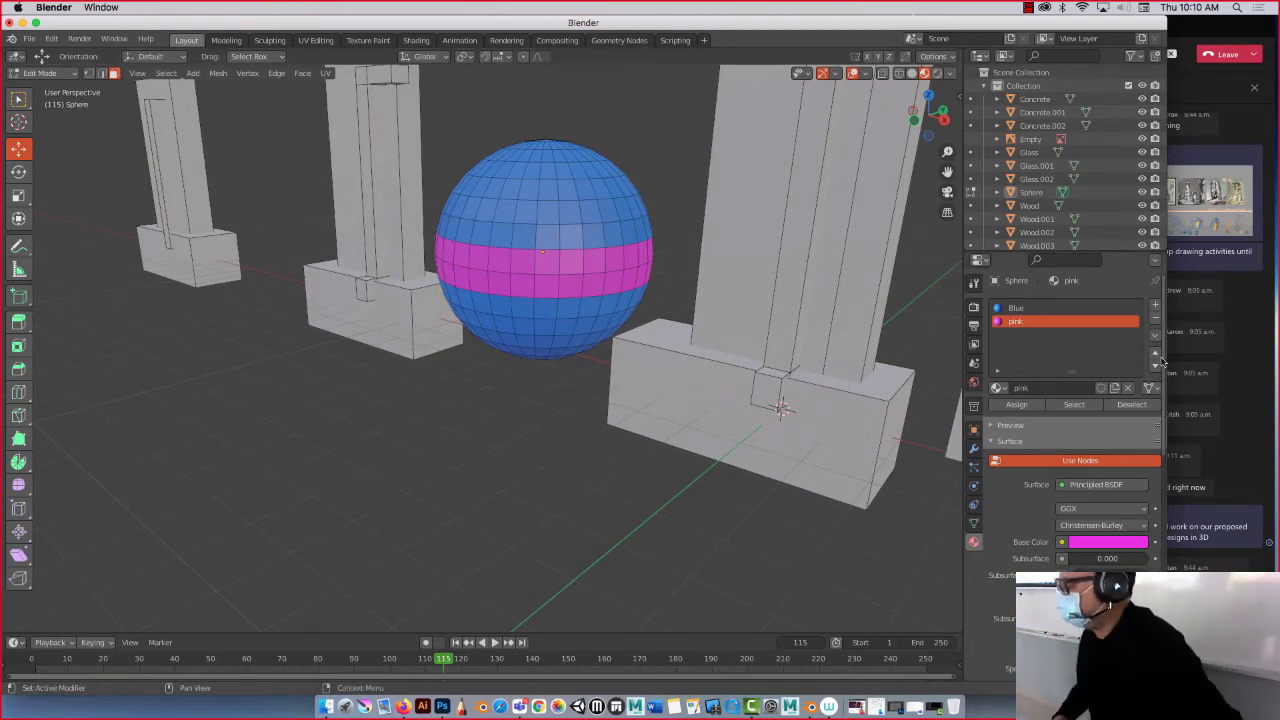
Add a third material named Green to the sphere and give it a bright green base color.
click(1155, 305)
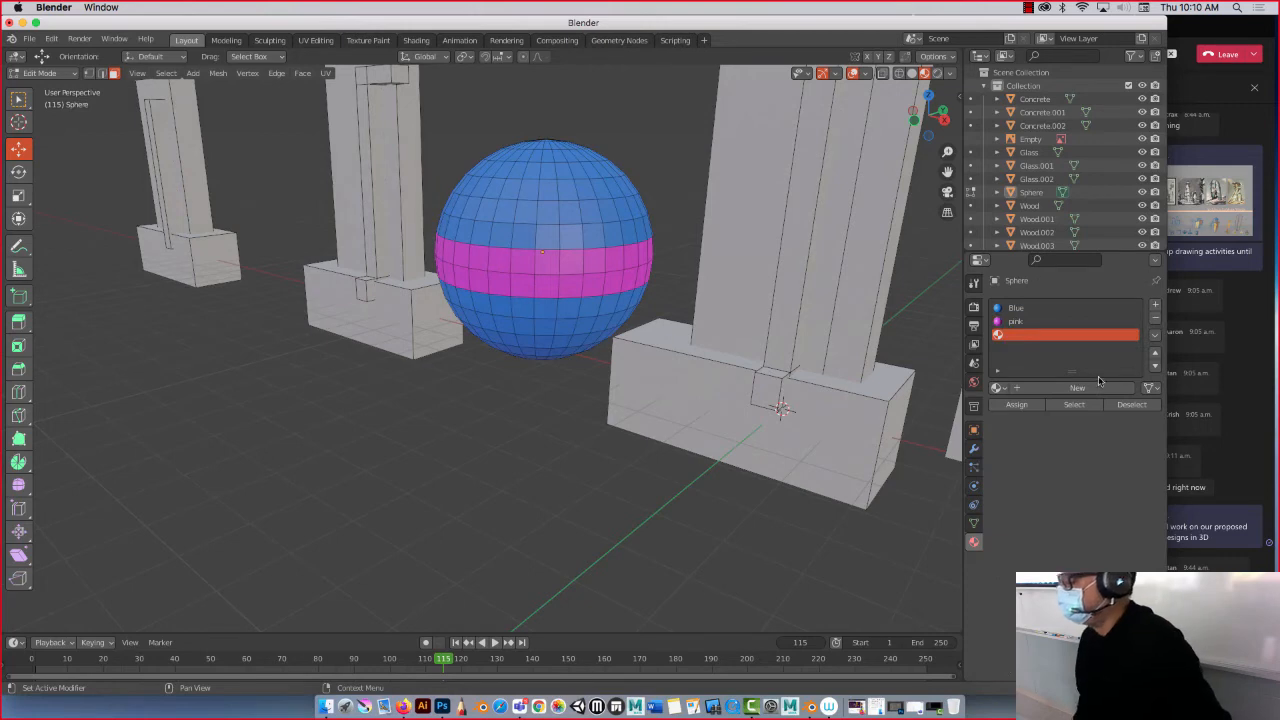
click(1077, 387)
double_click(1037, 335)
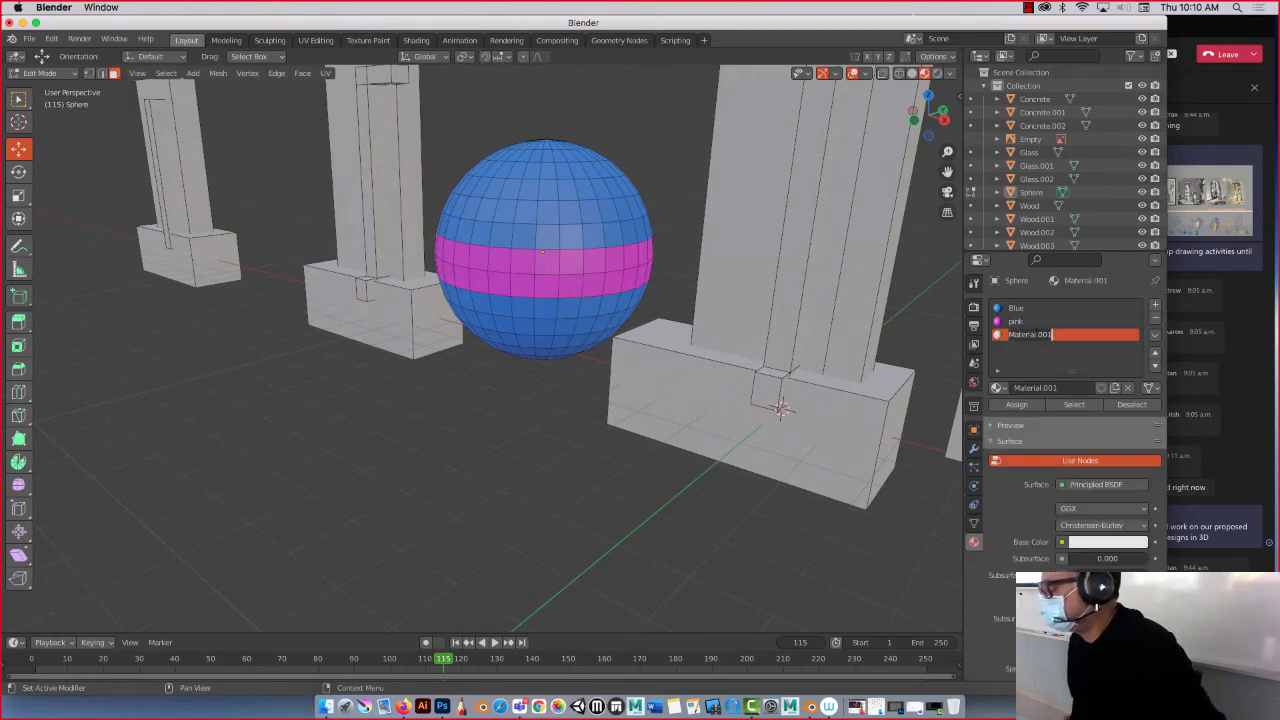
text(Green)
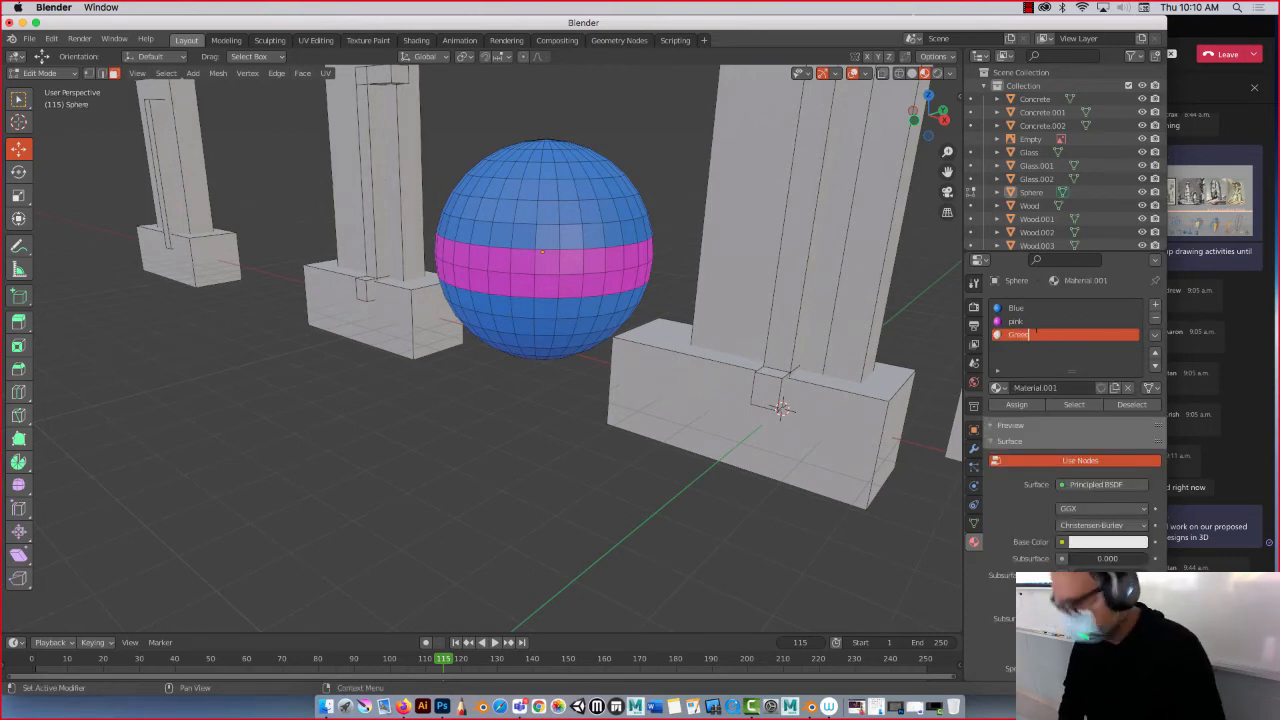
key(Return)
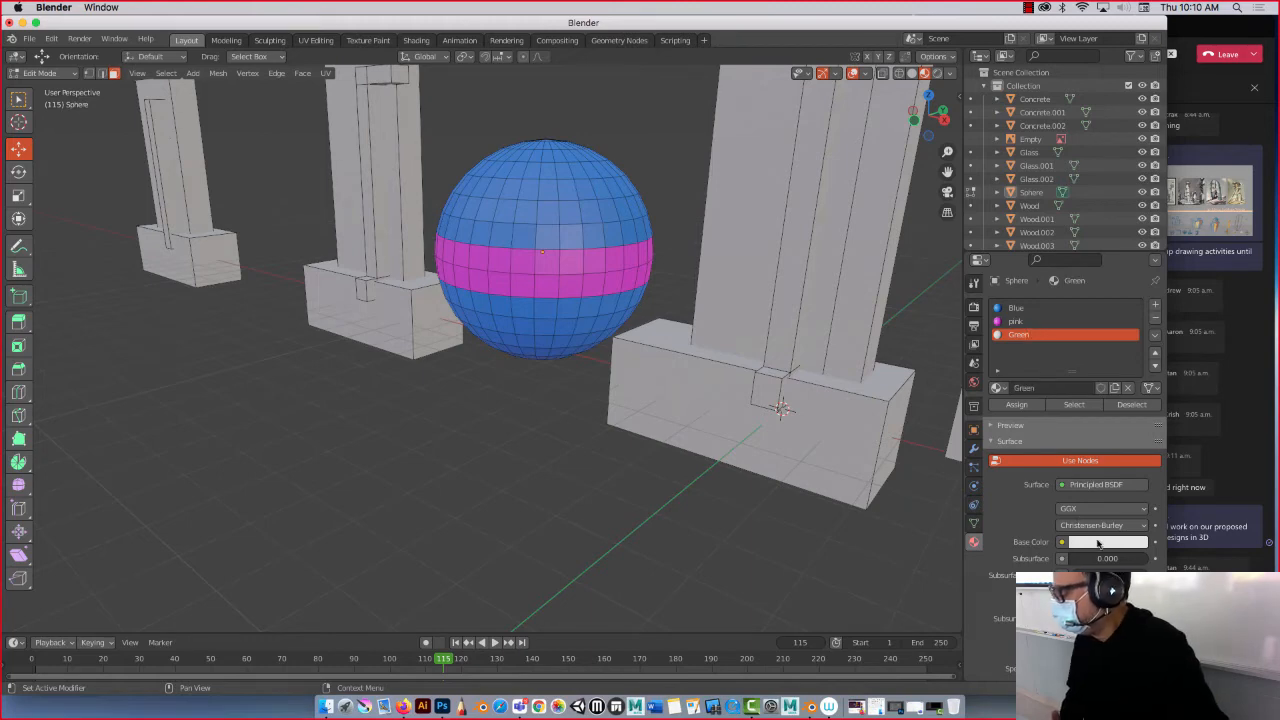
click(1098, 543)
drag(1054, 388, 1045, 386)
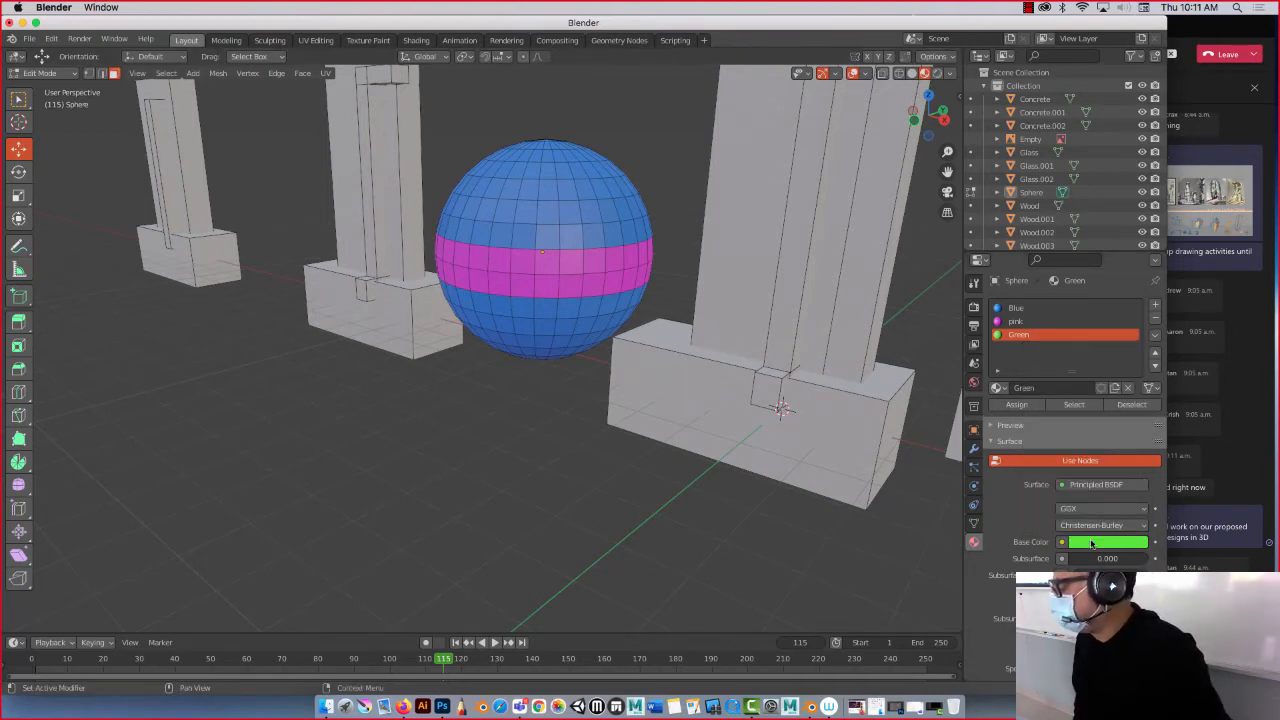
Select eight scattered single blue faces around the sphere, above and below the pink band.
click(566, 190)
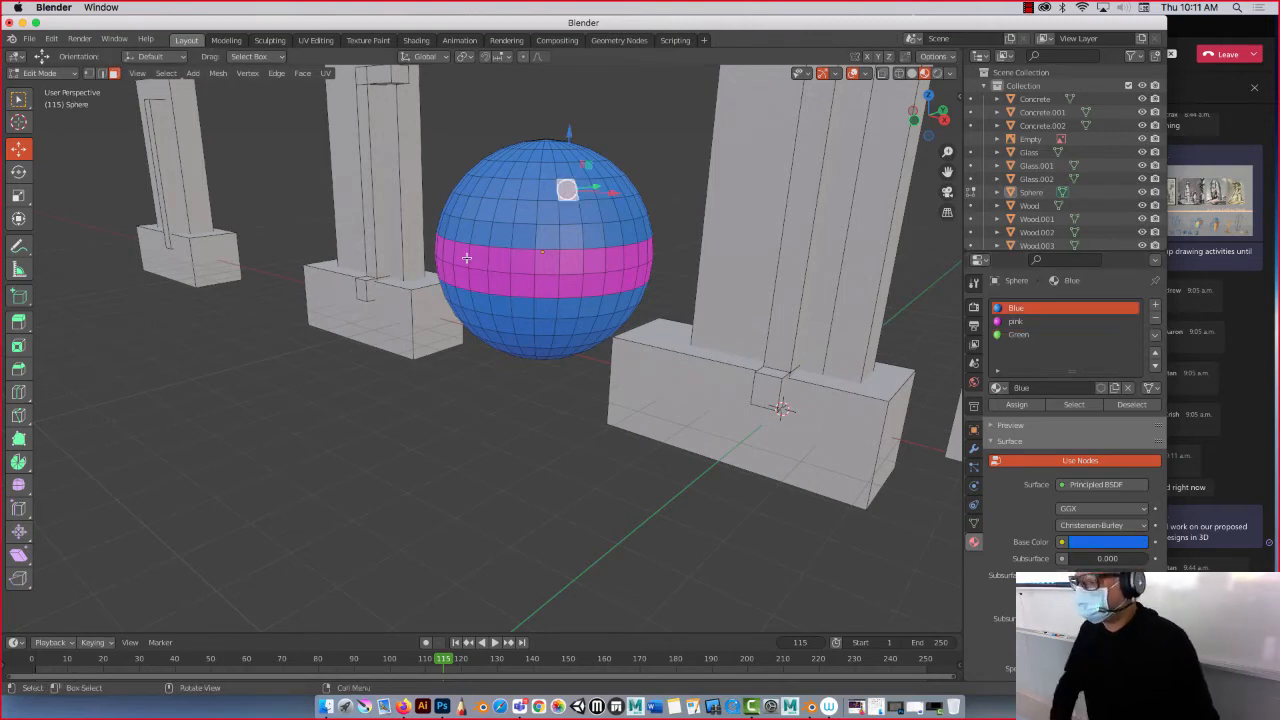
middle_drag(306, 272, 337, 270)
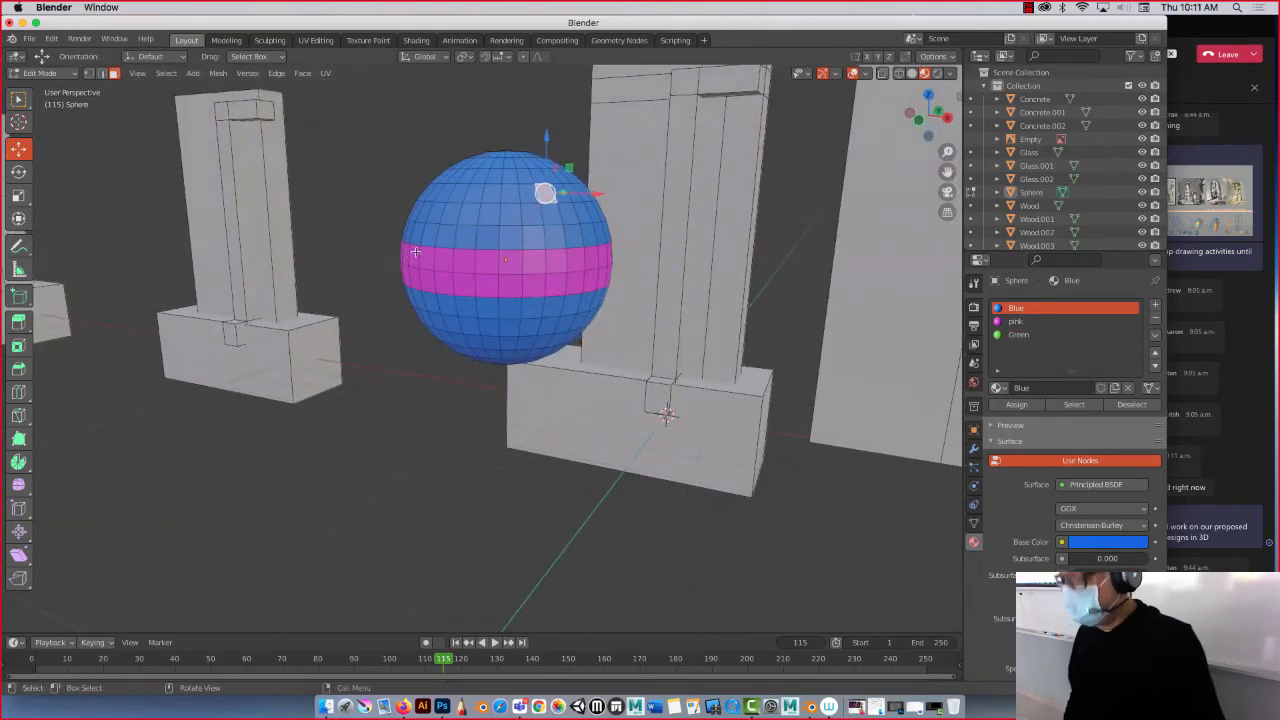
shift+click(452, 213)
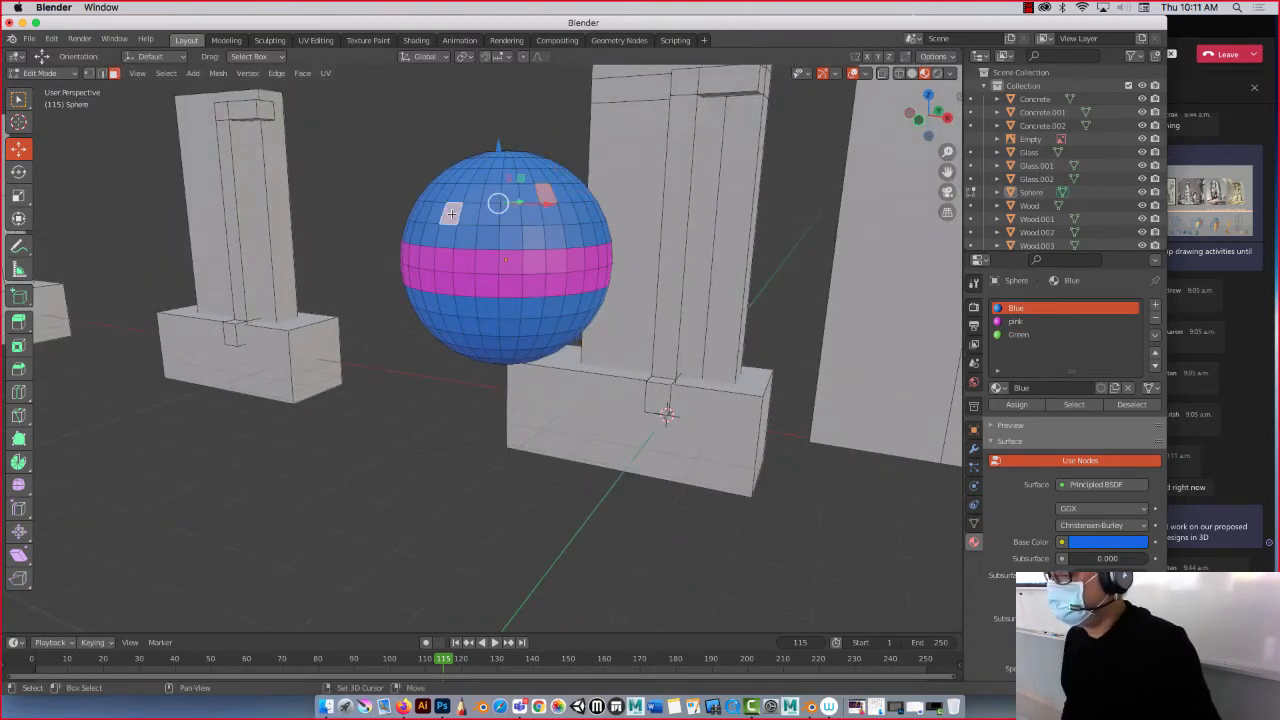
shift+click(488, 327)
shift+click(538, 332)
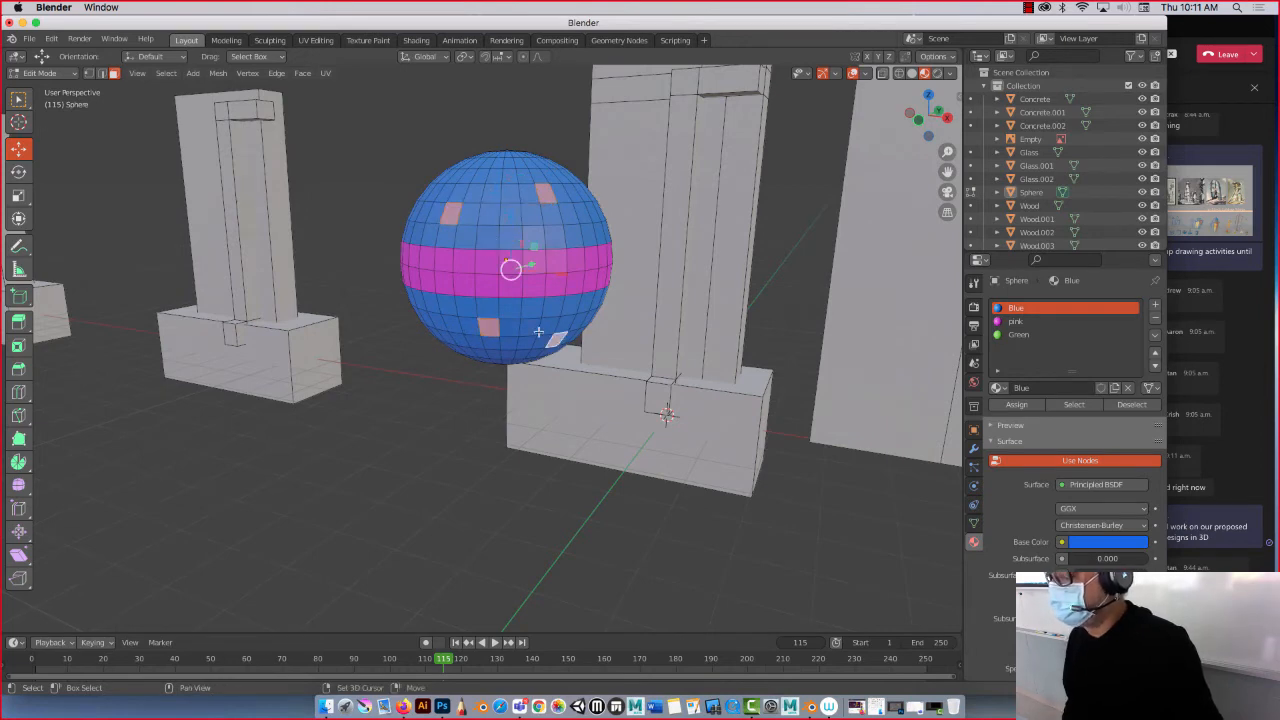
shift+click(429, 299)
middle_drag(426, 327, 511, 337)
shift+click(279, 162)
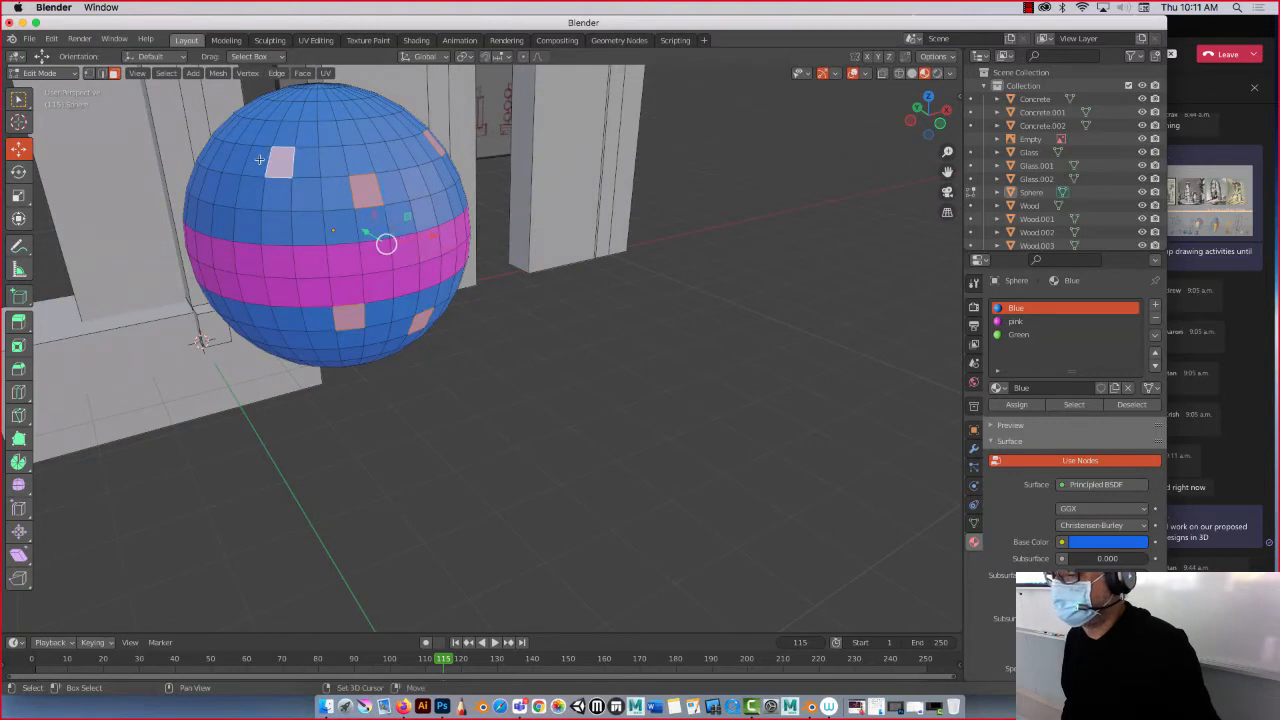
shift+click(214, 182)
shift+click(256, 109)
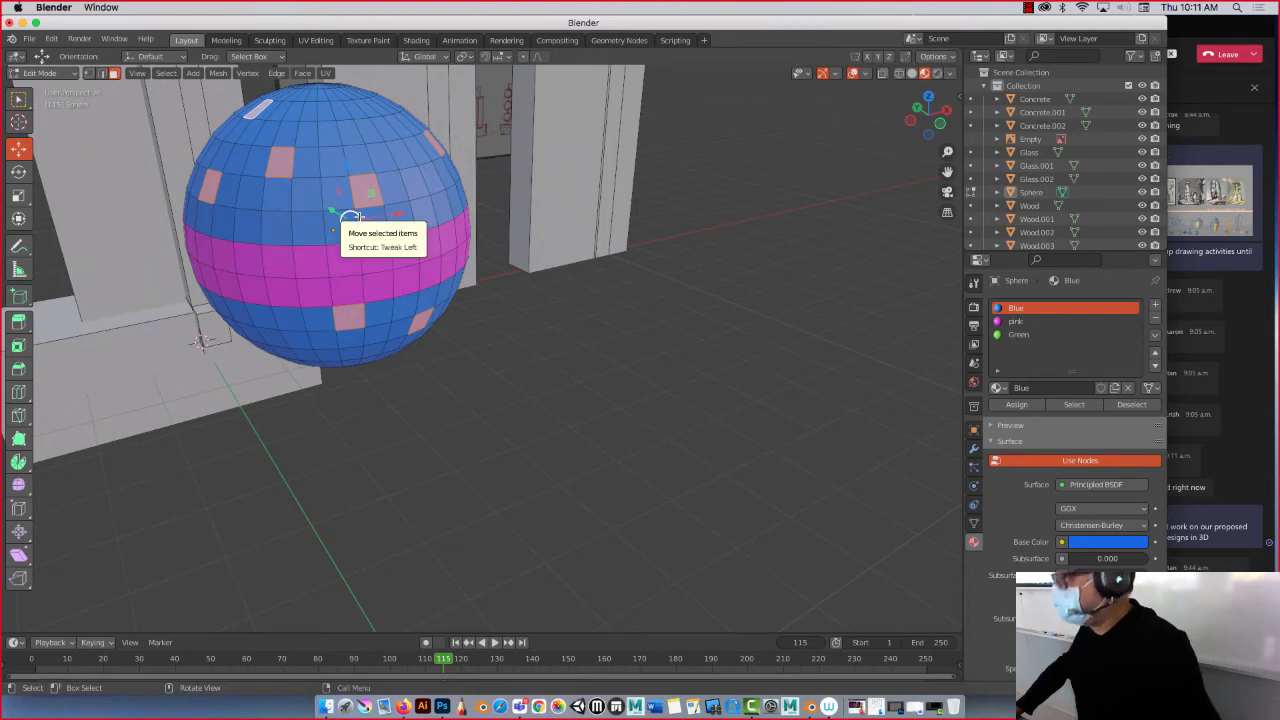
Assign the Green material to the selected faces and return to Object Mode.
click(1020, 336)
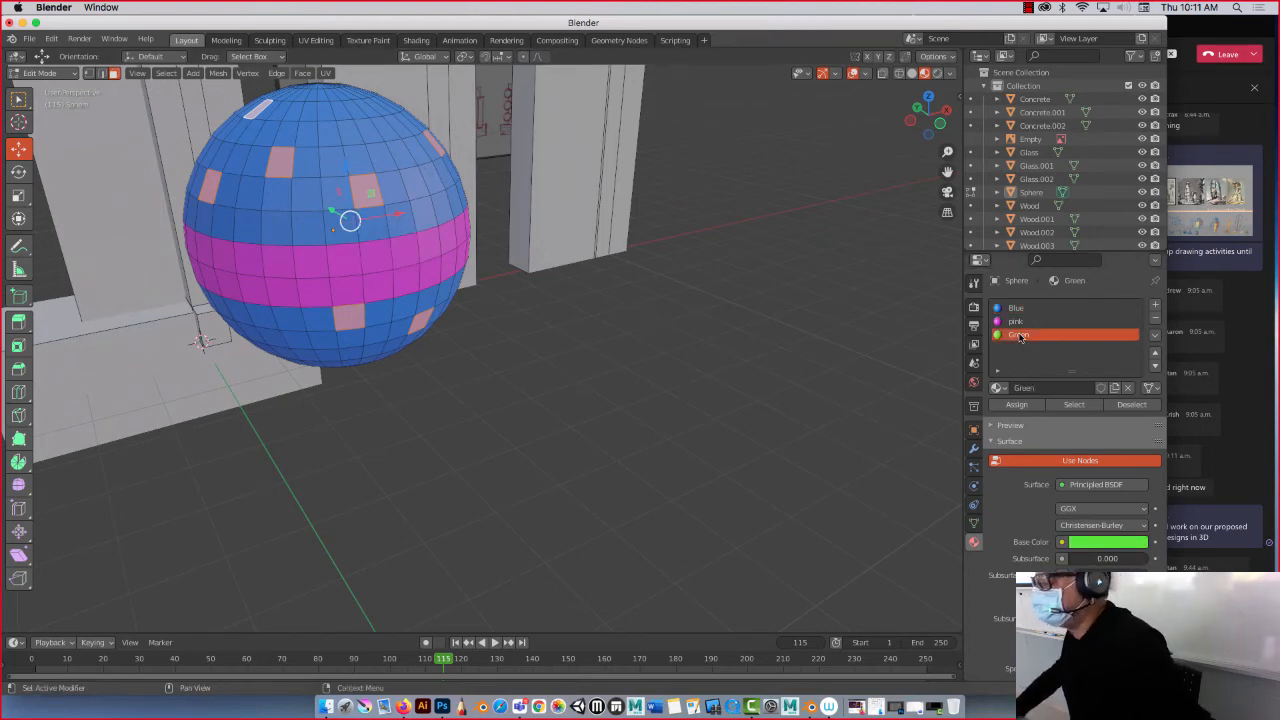
click(1017, 405)
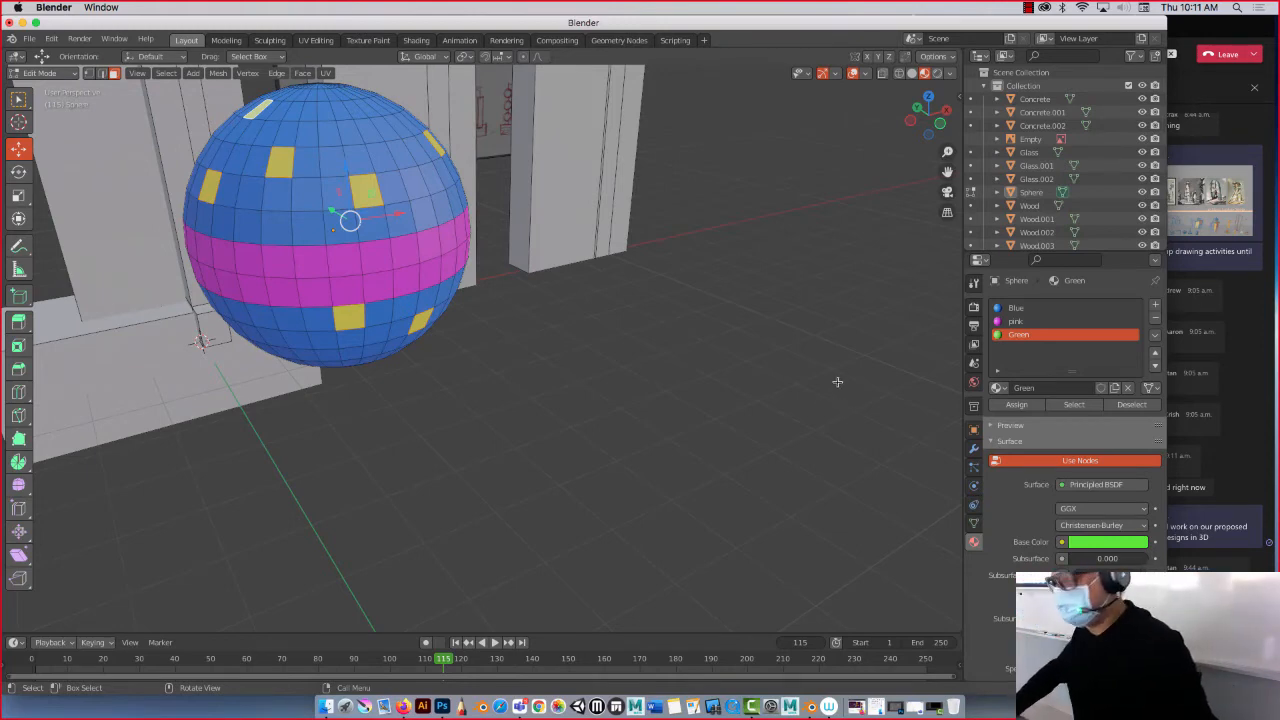
key(Tab)
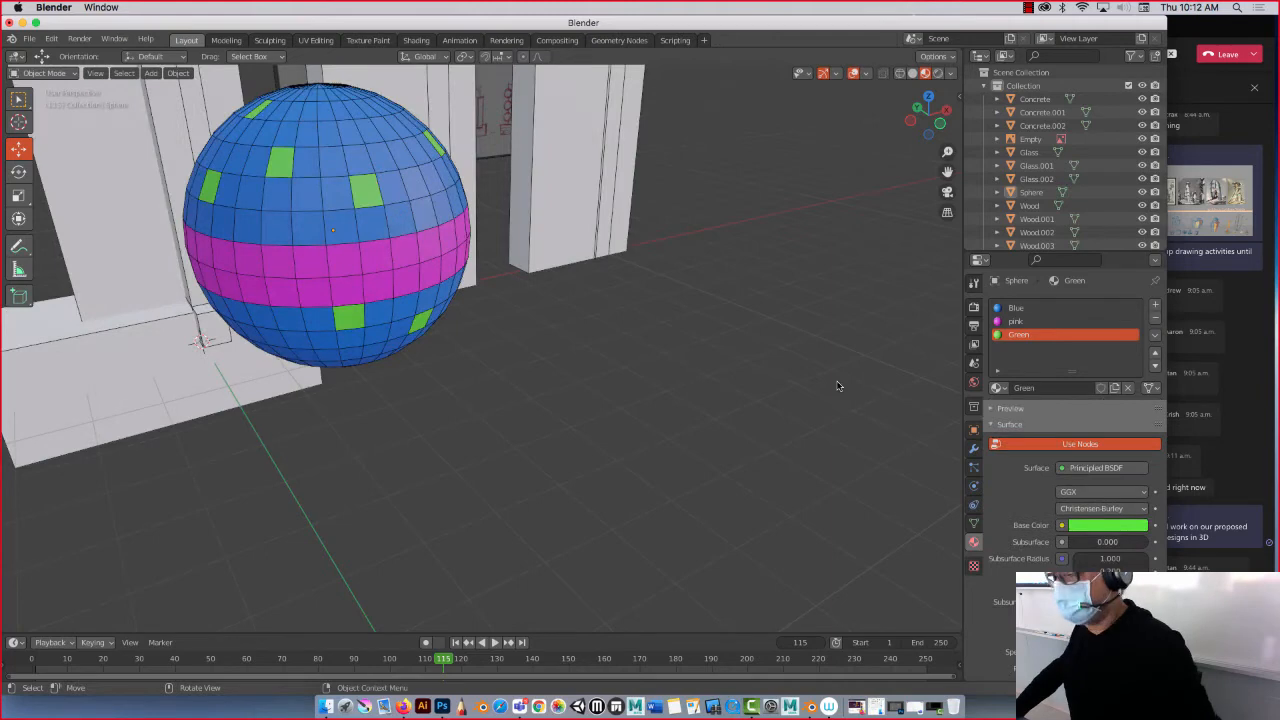
Check the three-colored sphere in Solid shading and Material Preview, and view it from its other side.
click(912, 74)
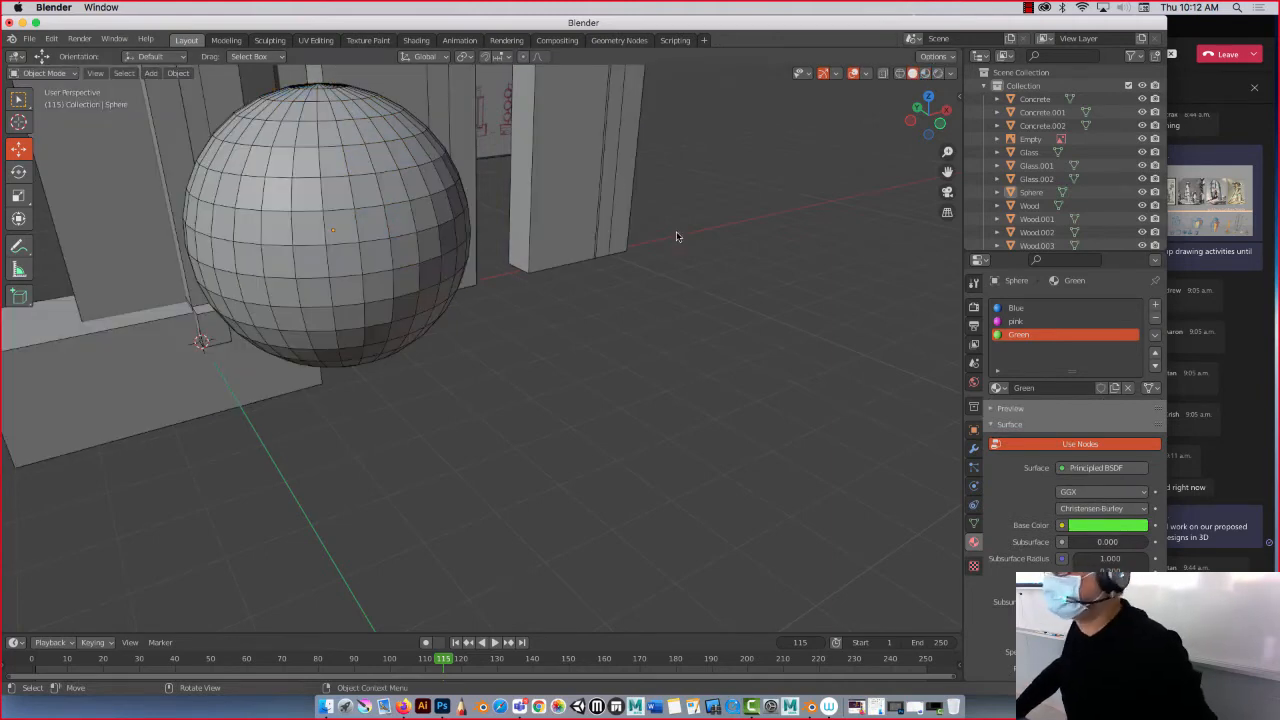
scroll(677, 237, down, 3)
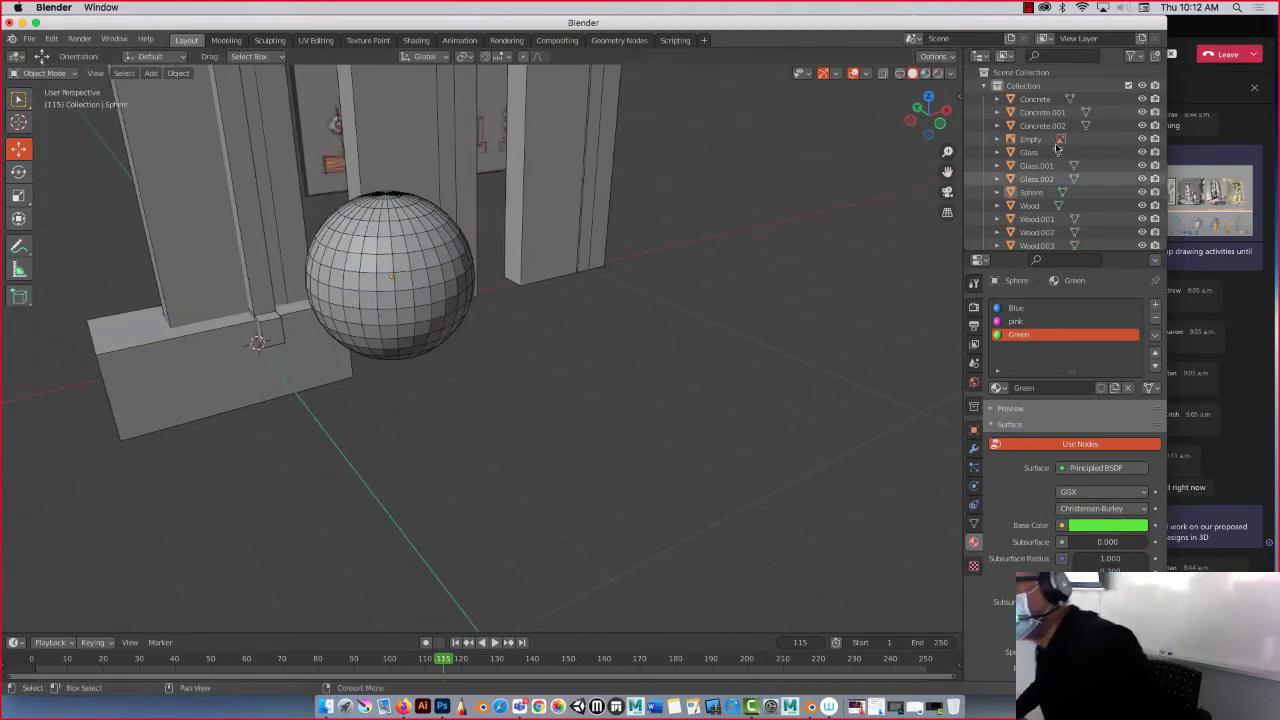
click(925, 74)
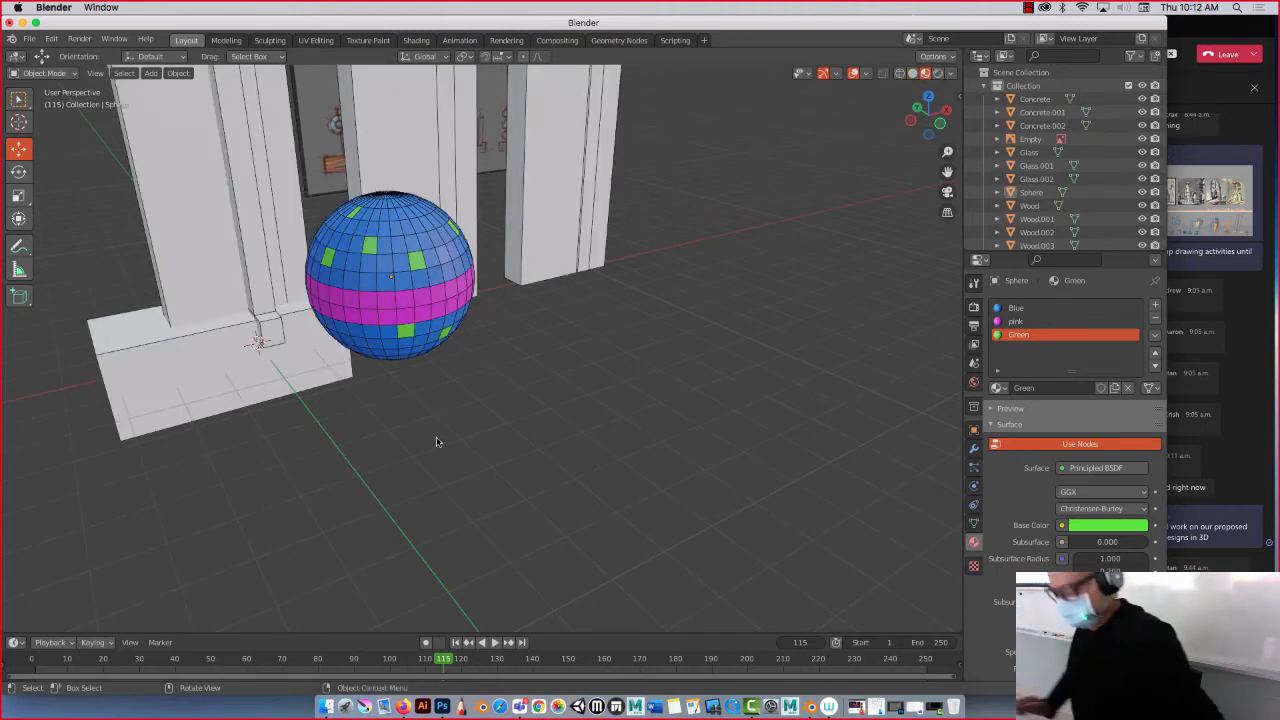
middle_drag(424, 429, 425, 202)
scroll(520, 300, down, 4)
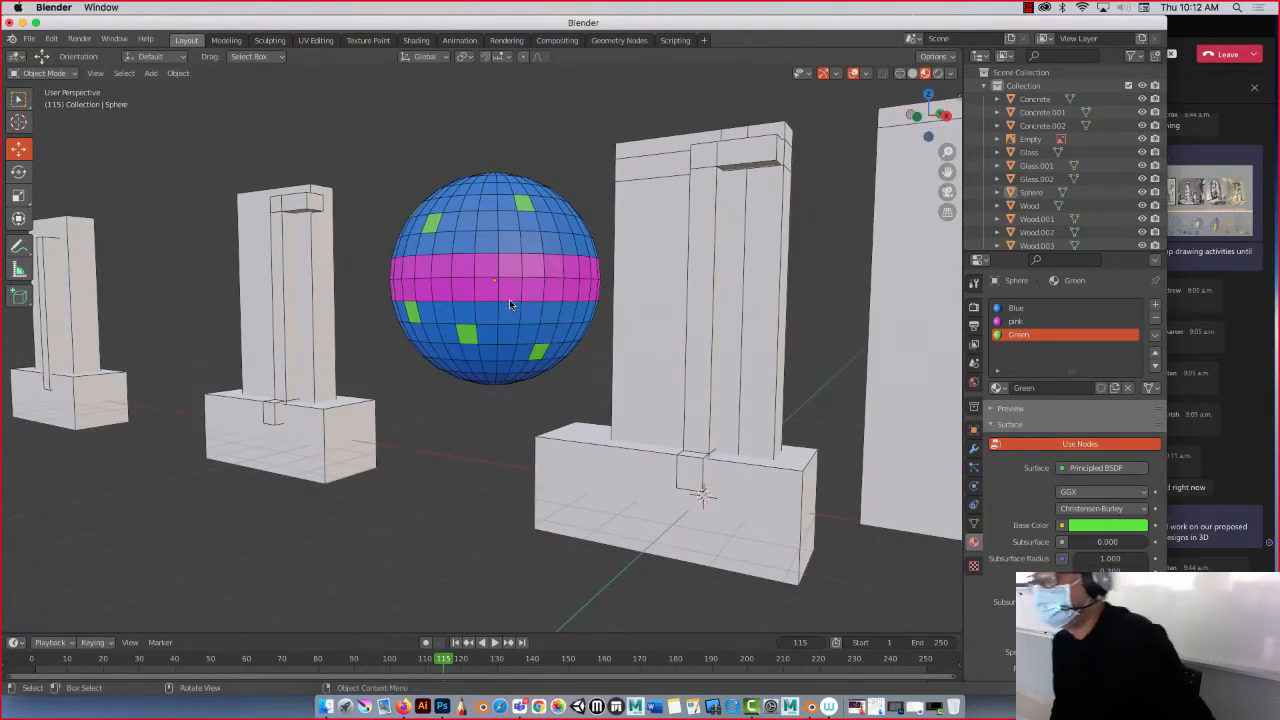
Add three empty material slots to the tall Wood.003 panel.
click(845, 297)
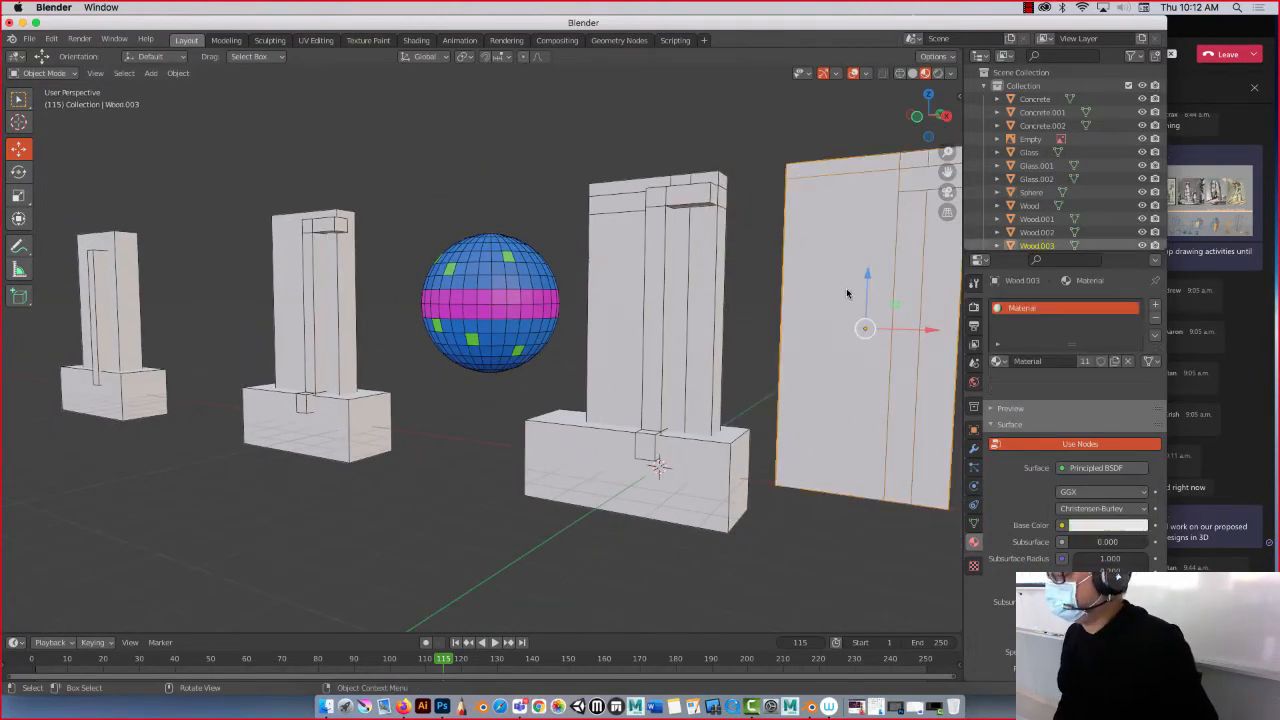
middle_drag(849, 289, 601, 231)
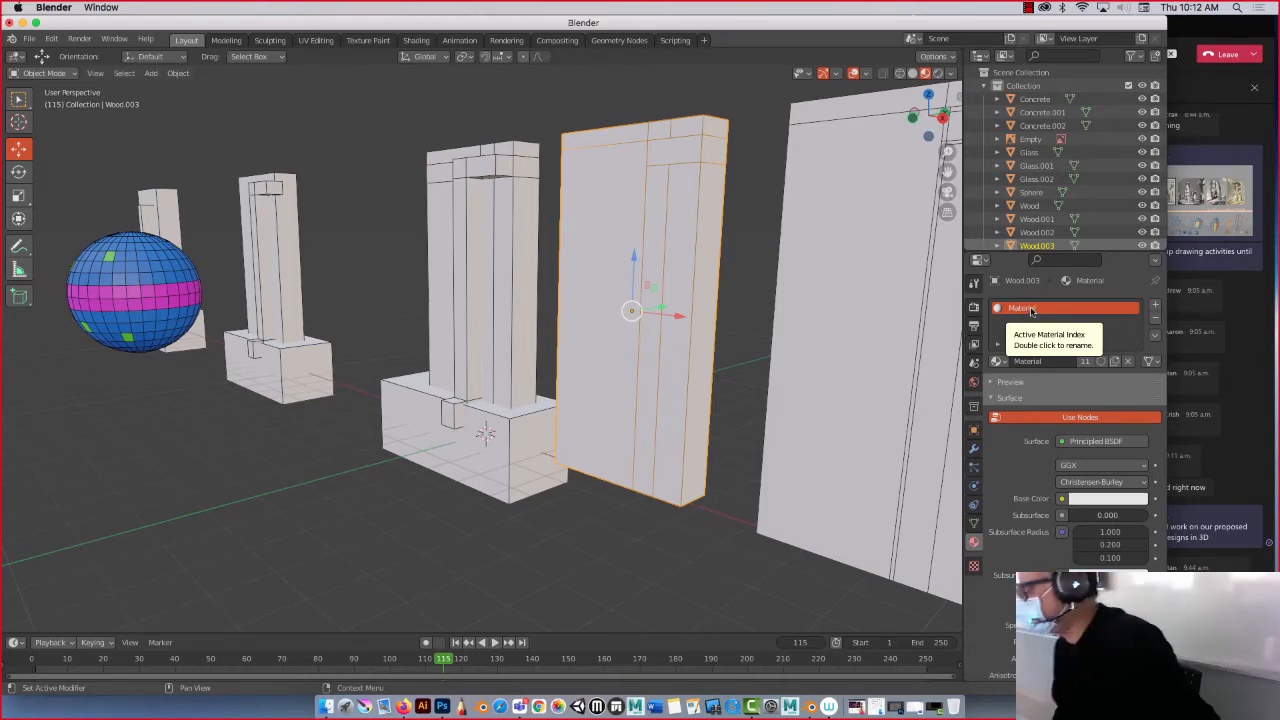
click(1155, 305)
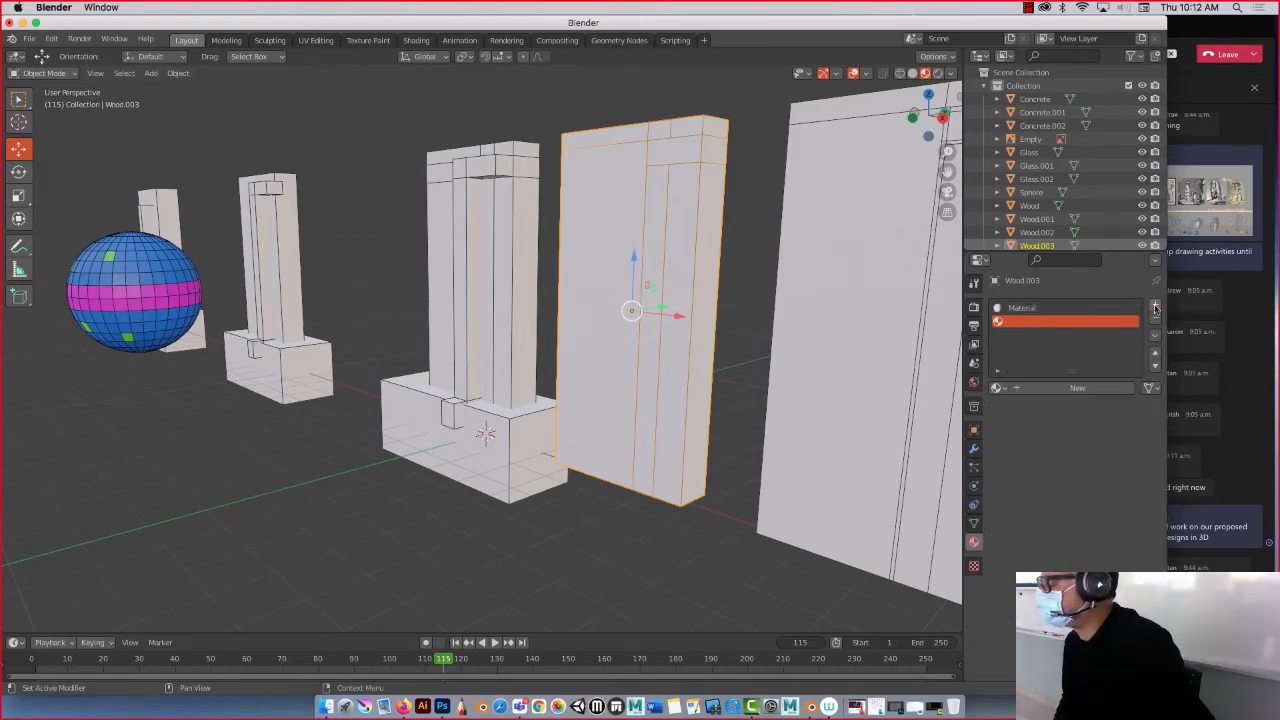
click(1155, 305)
click(1155, 305)
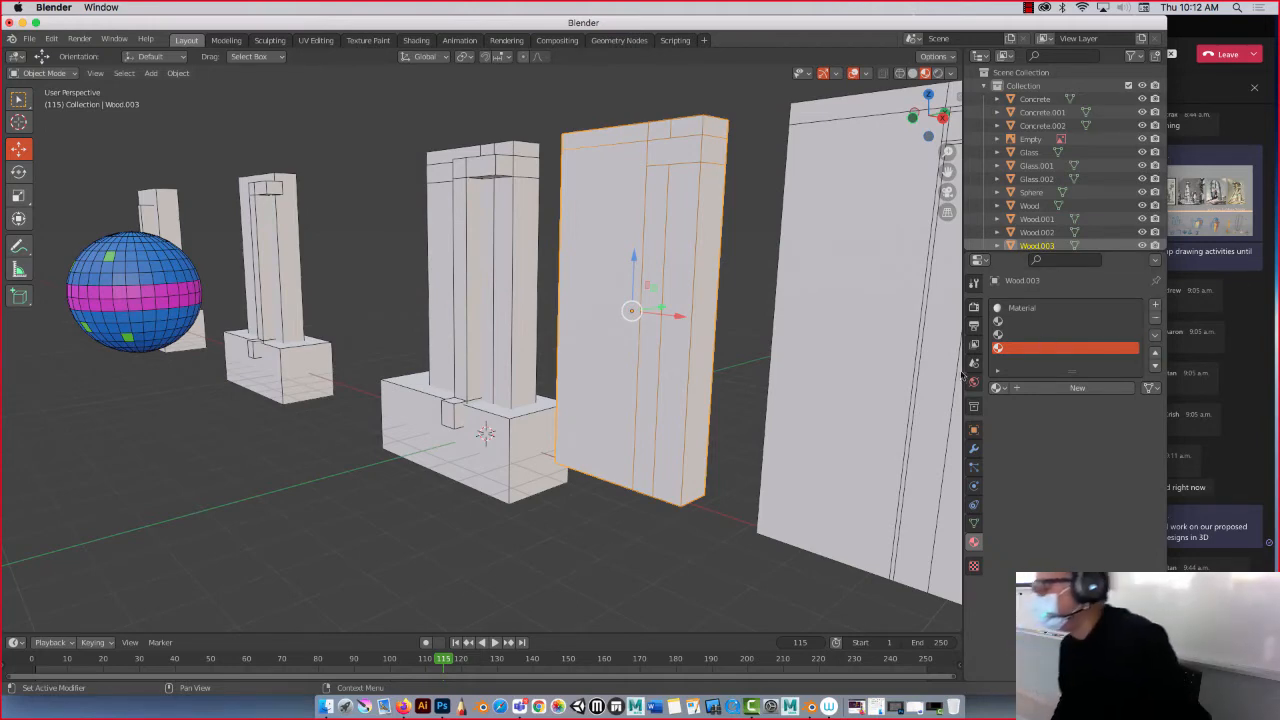
Create a material named wood in the second slot of Wood.003 and give it an orange base color.
click(998, 389)
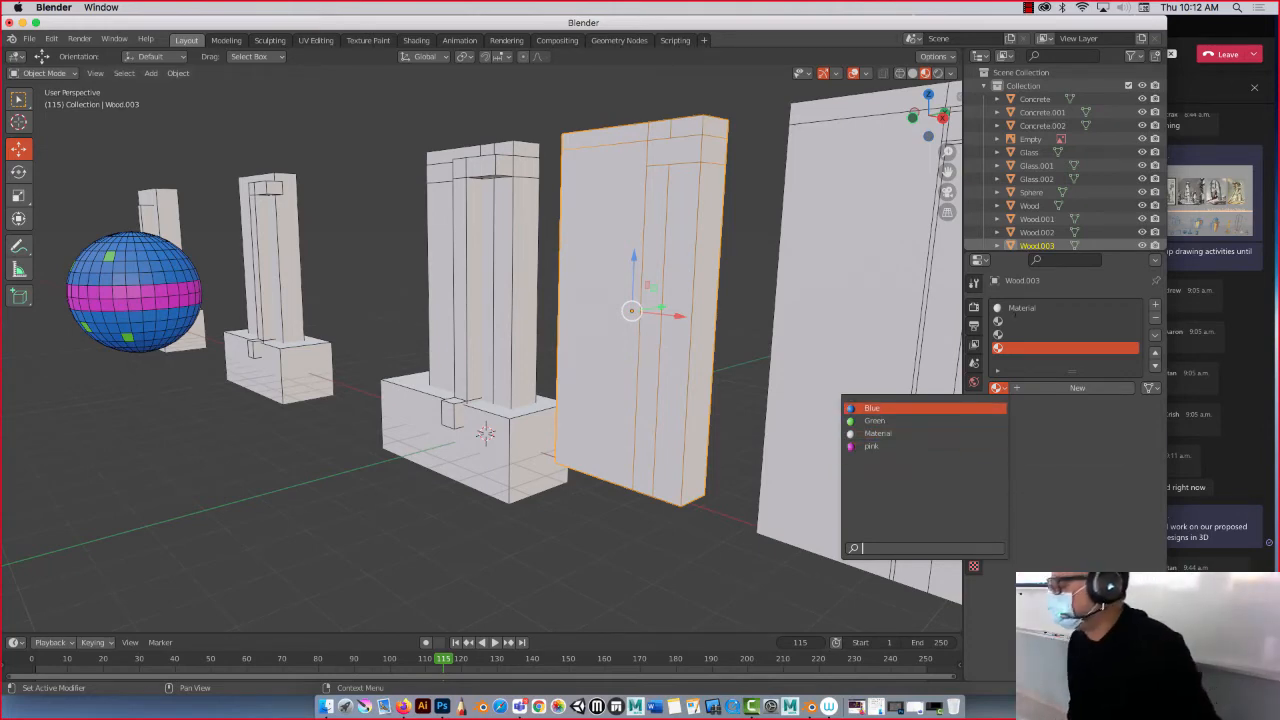
click(1004, 323)
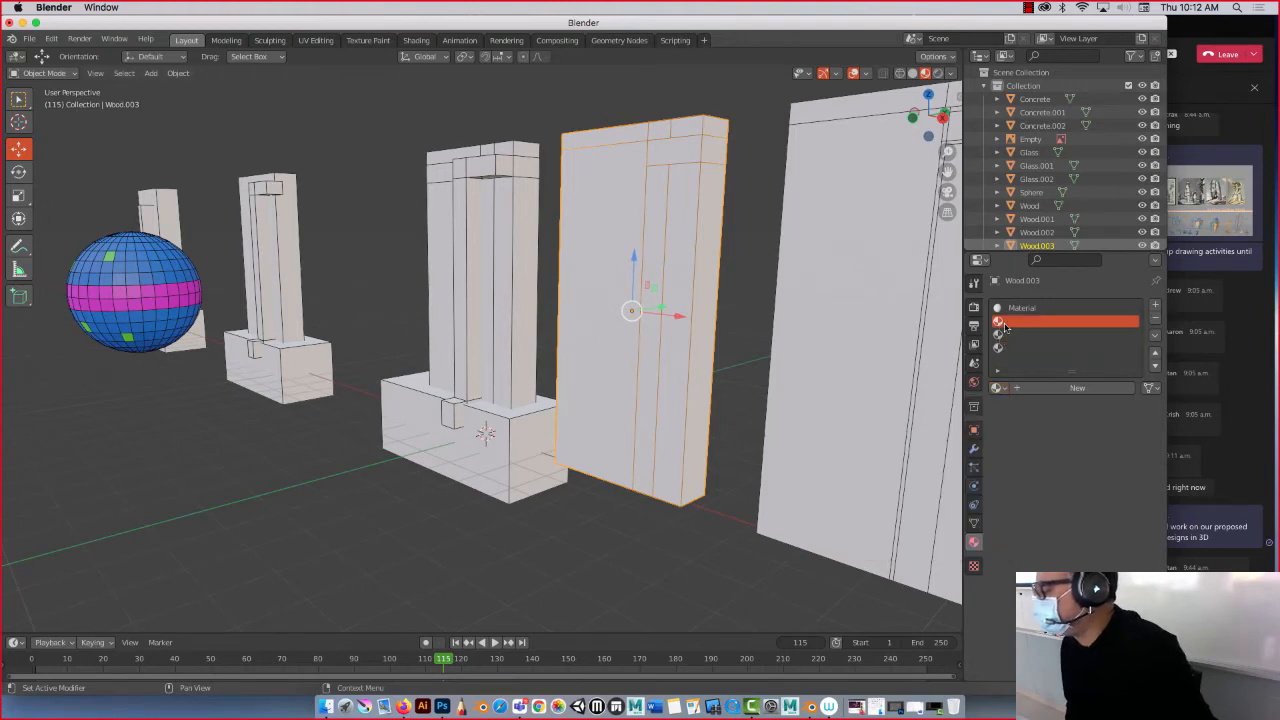
click(1062, 387)
double_click(1036, 322)
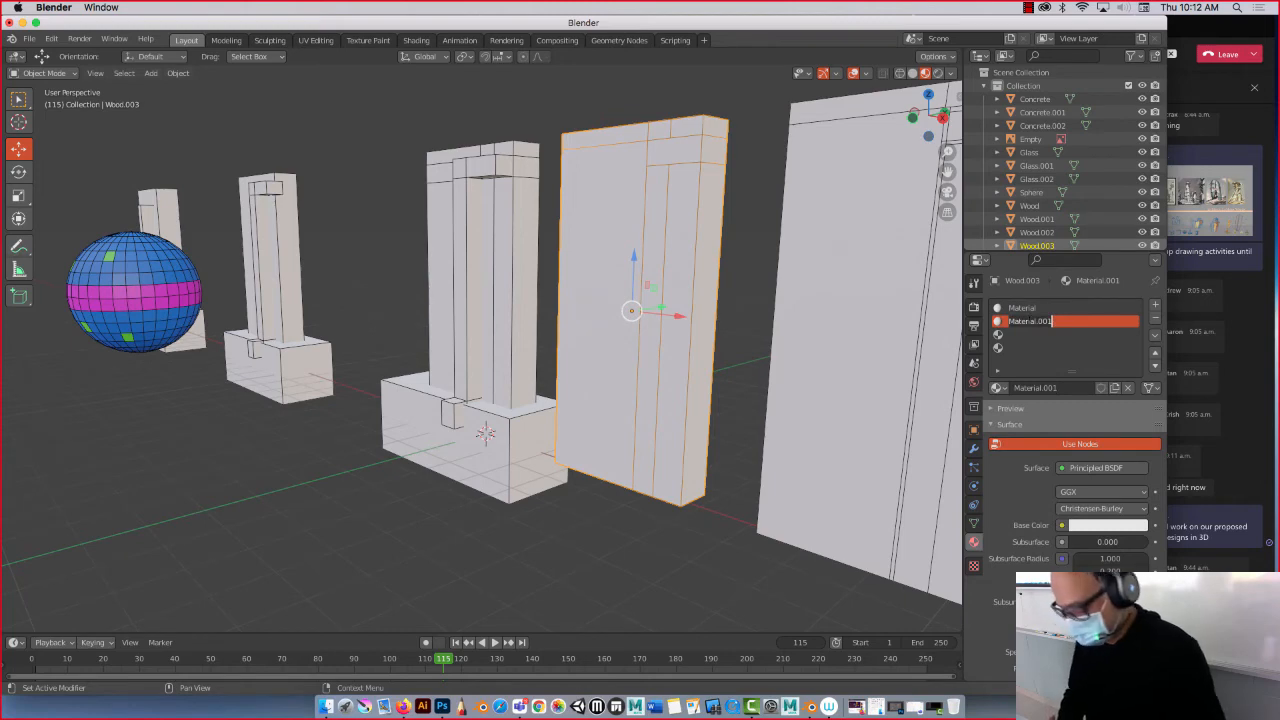
text(W)
key(Return)
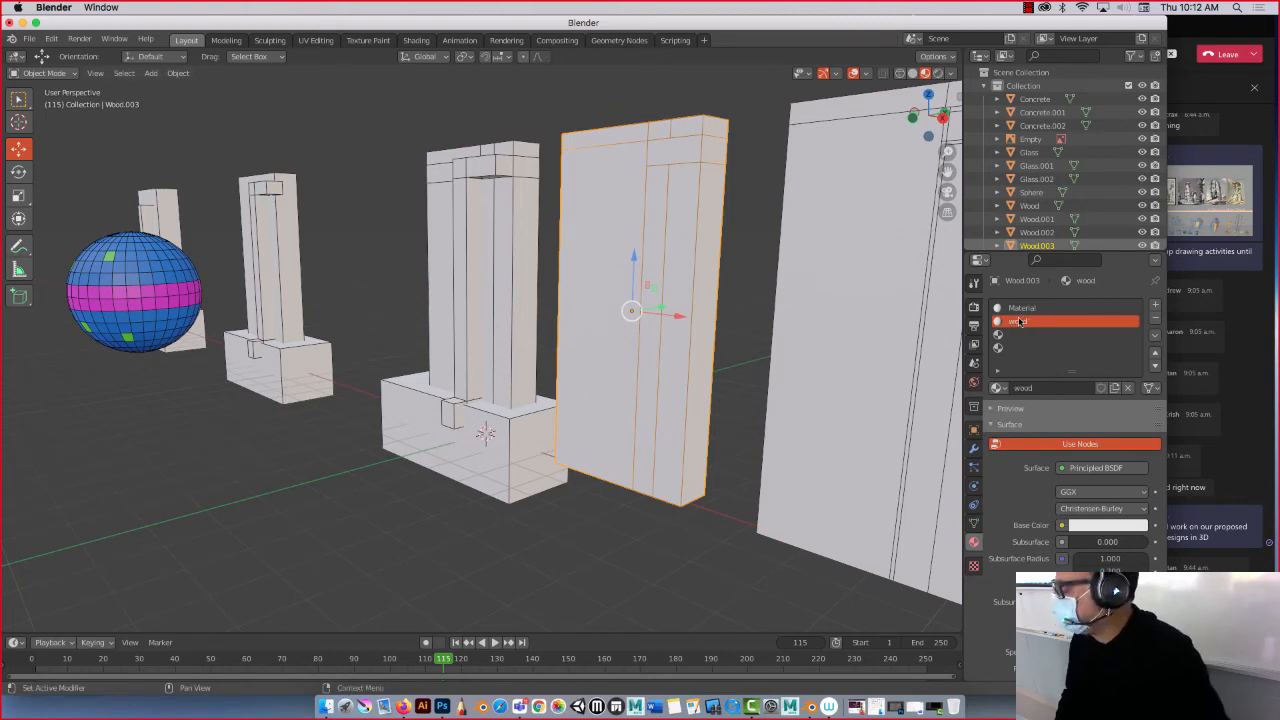
click(1097, 527)
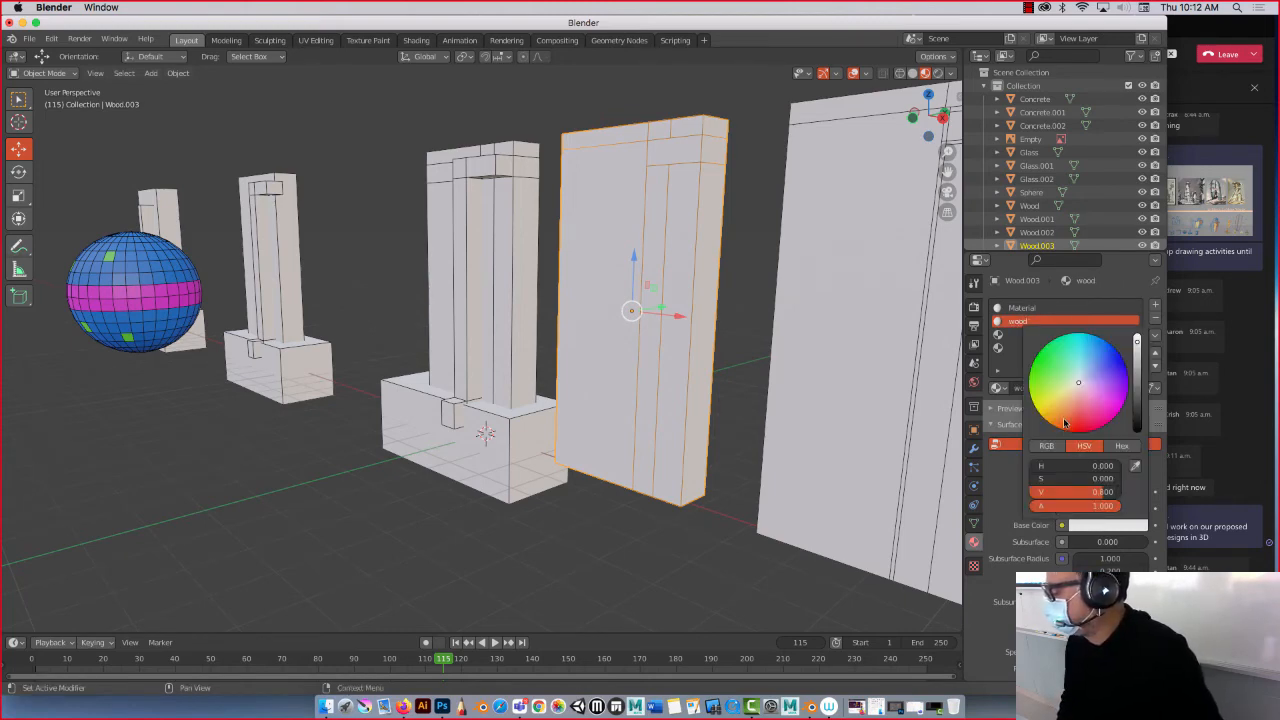
click(1063, 421)
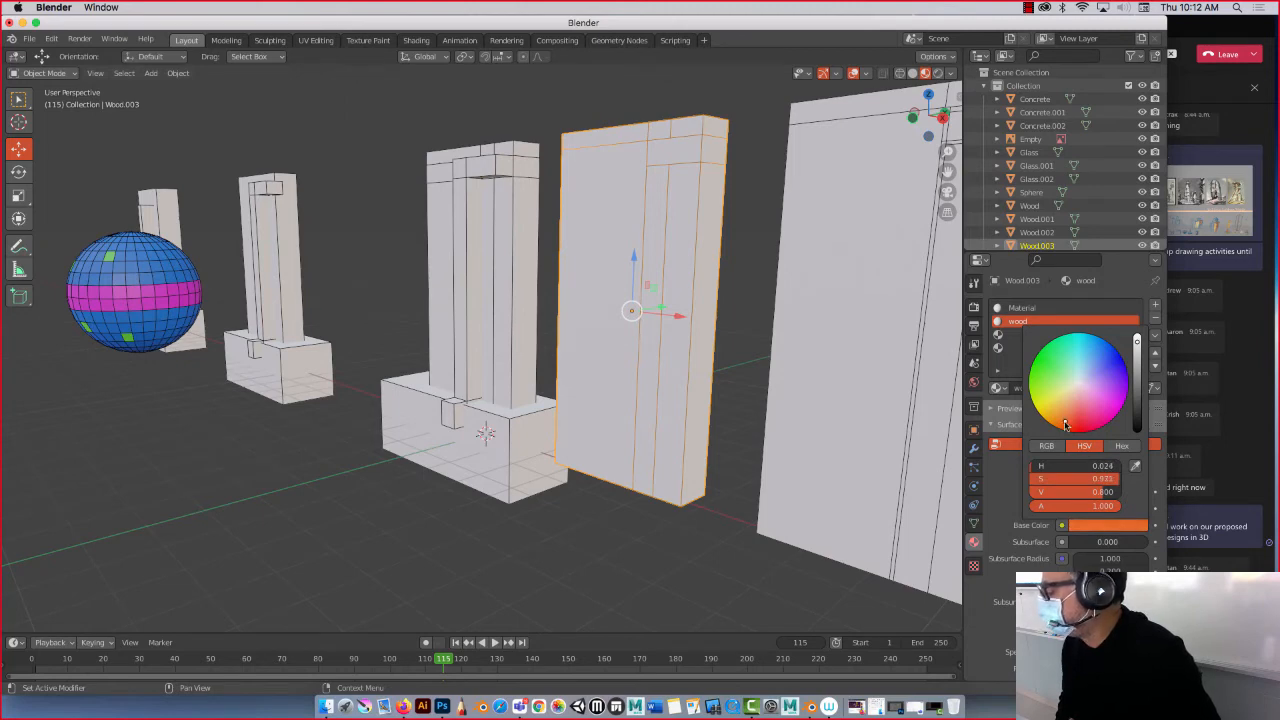
Create a material named Concrete in the third slot and give it a gray base color.
click(1012, 336)
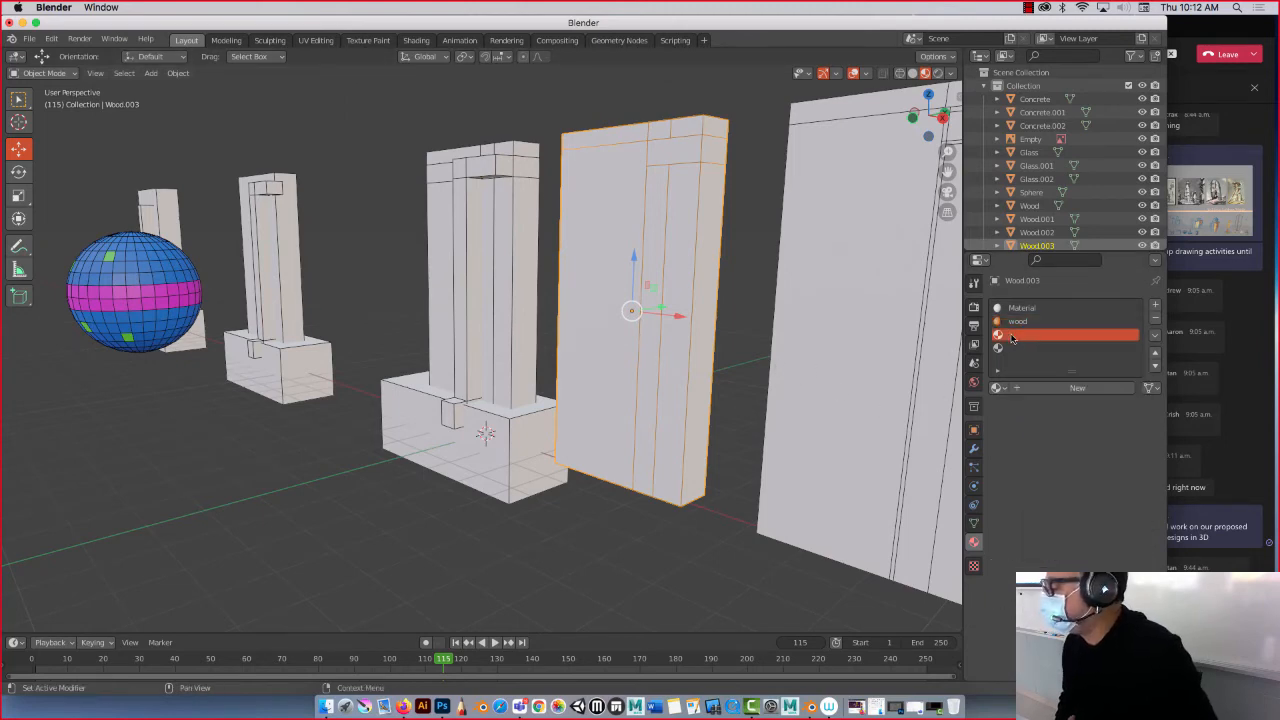
click(1052, 389)
double_click(1030, 336)
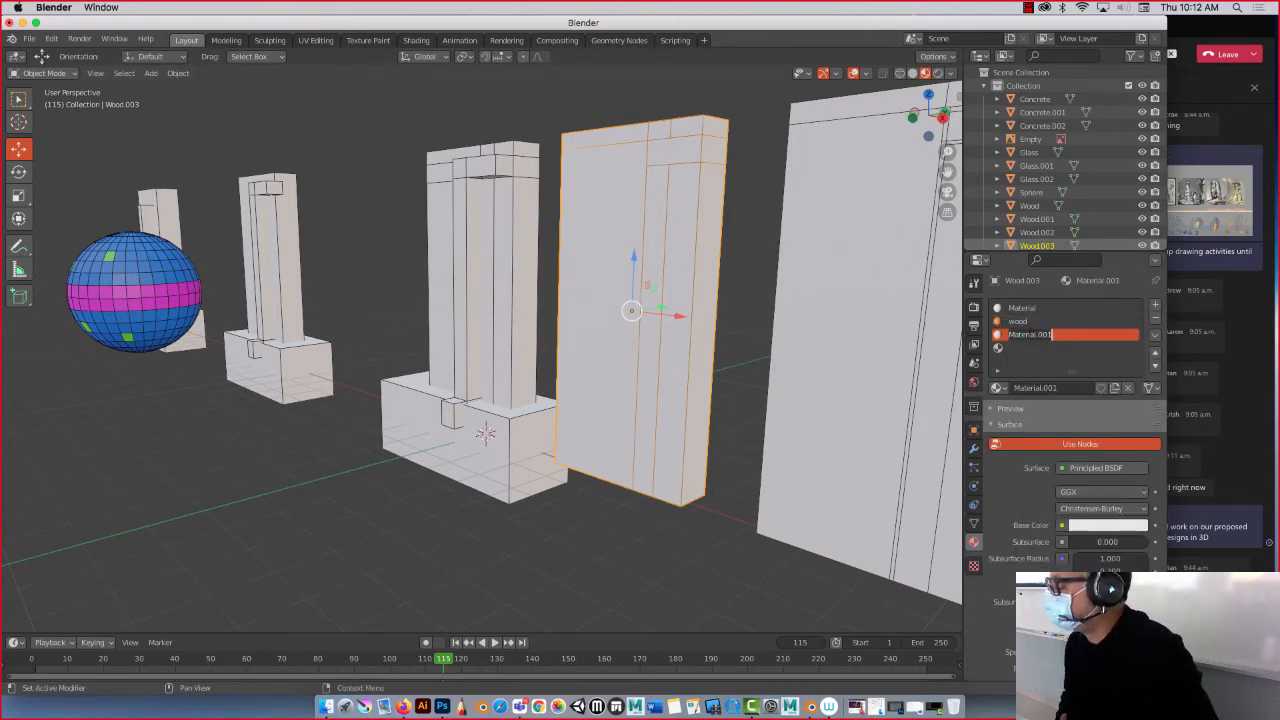
text(Co)
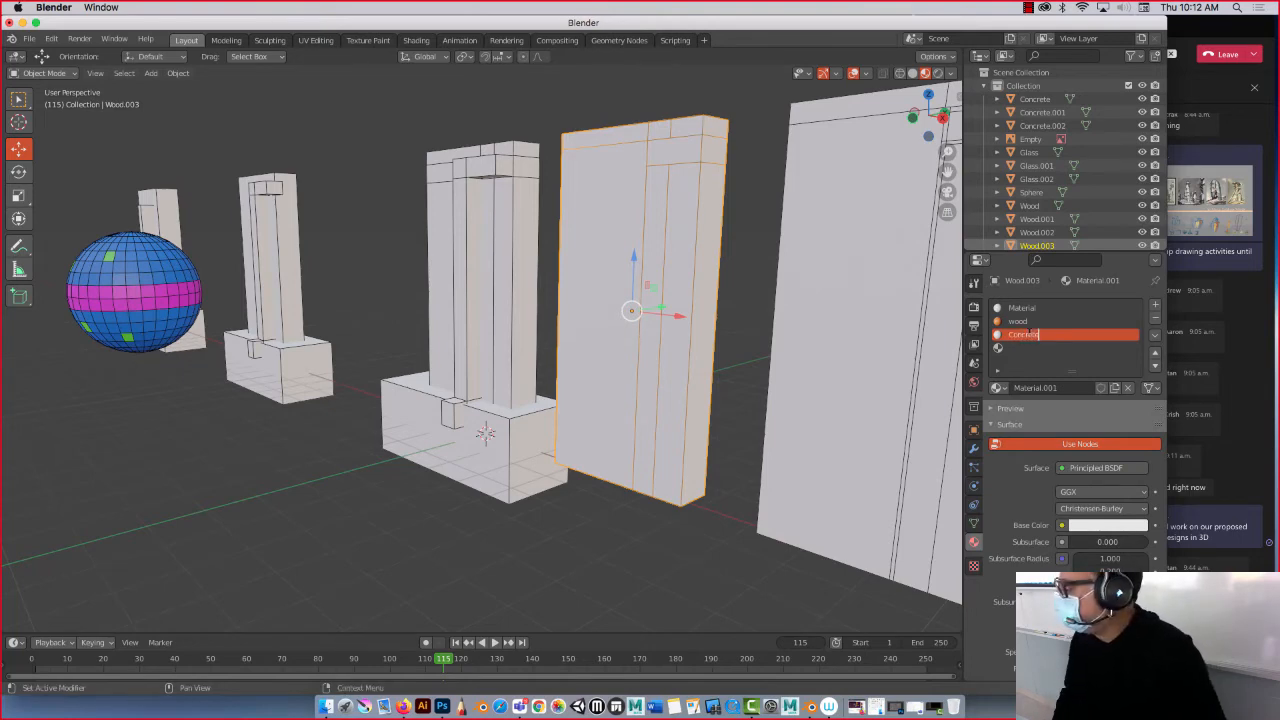
text(ncrete)
key(Return)
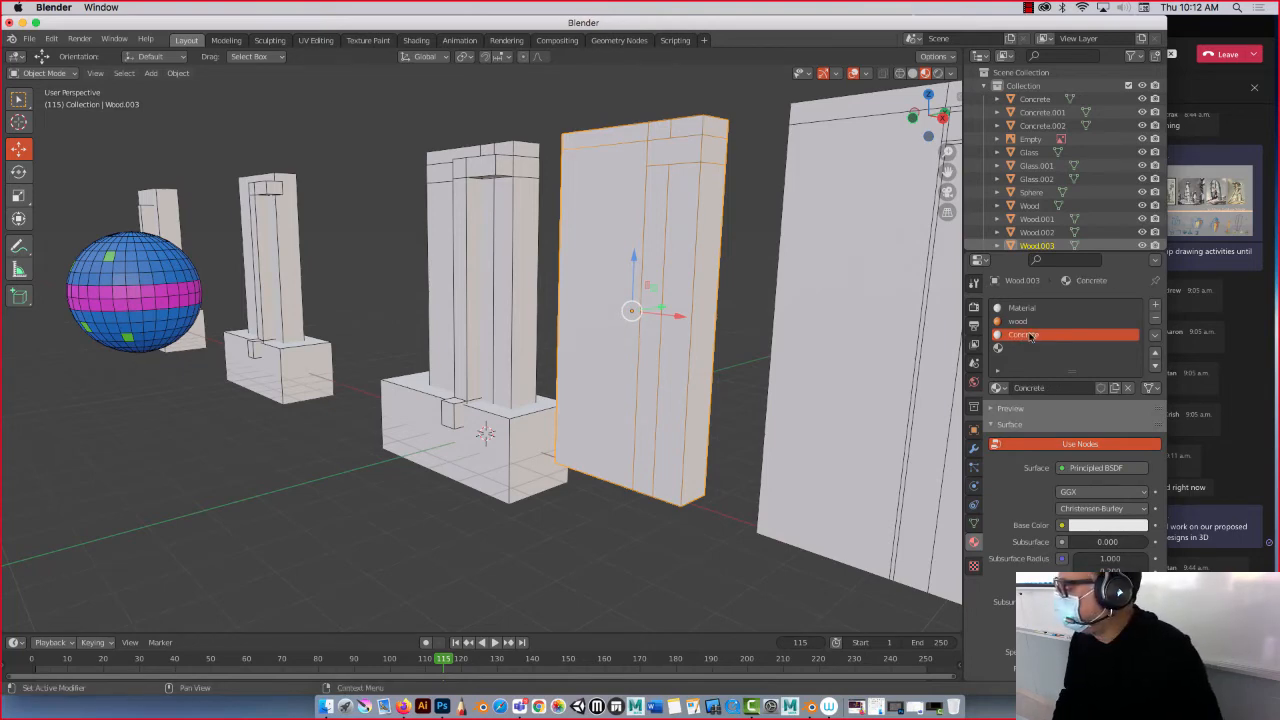
click(1134, 526)
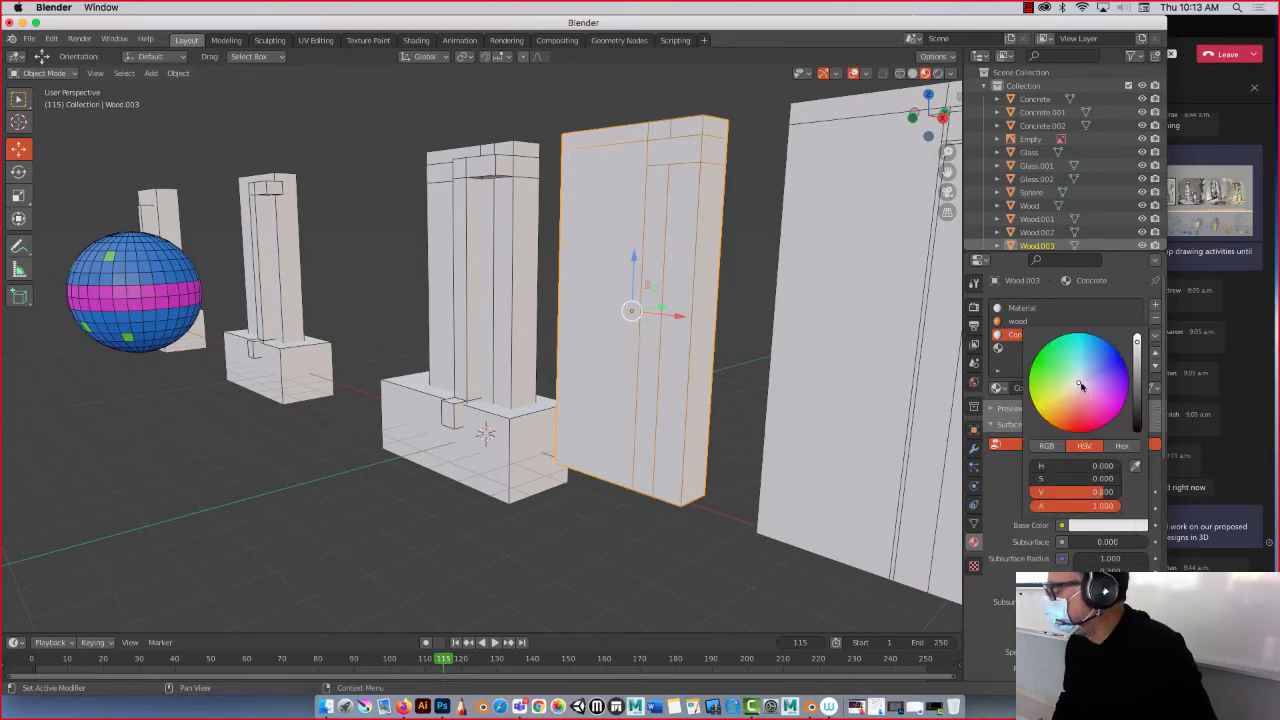
drag(1140, 372, 1137, 368)
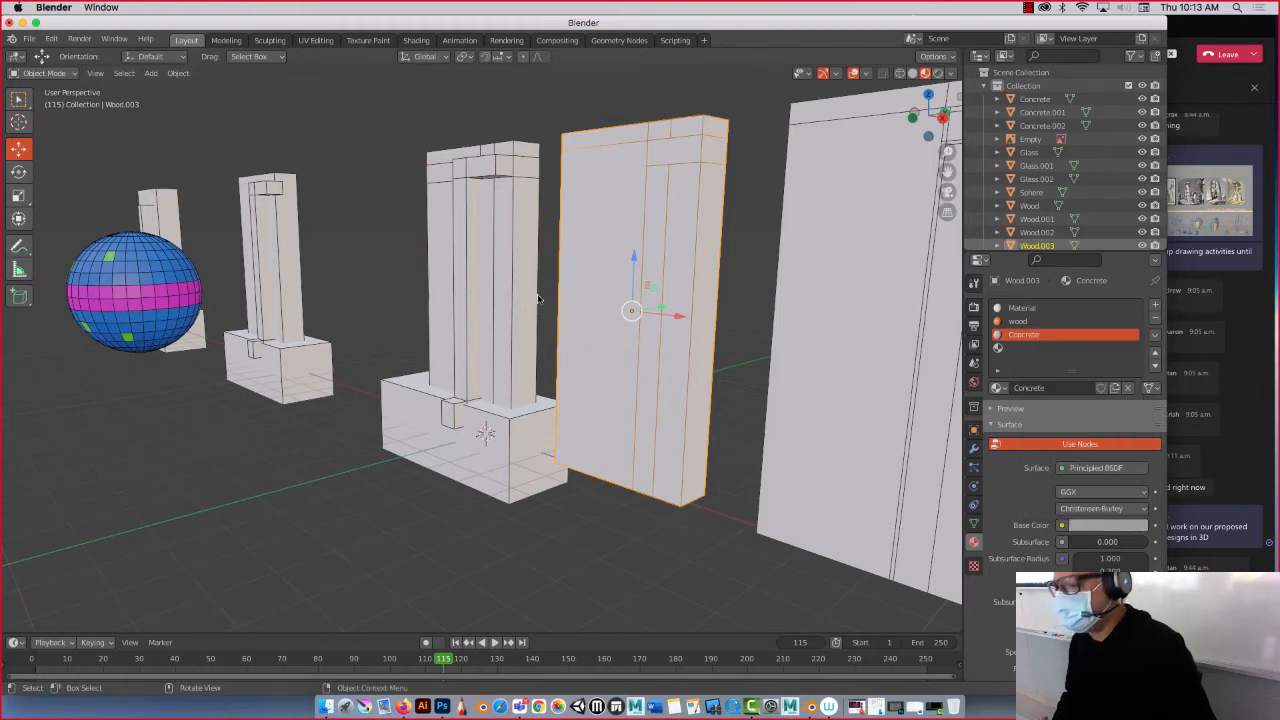
Create a material named Purple in the fourth slot and give it a purple base color.
click(1009, 350)
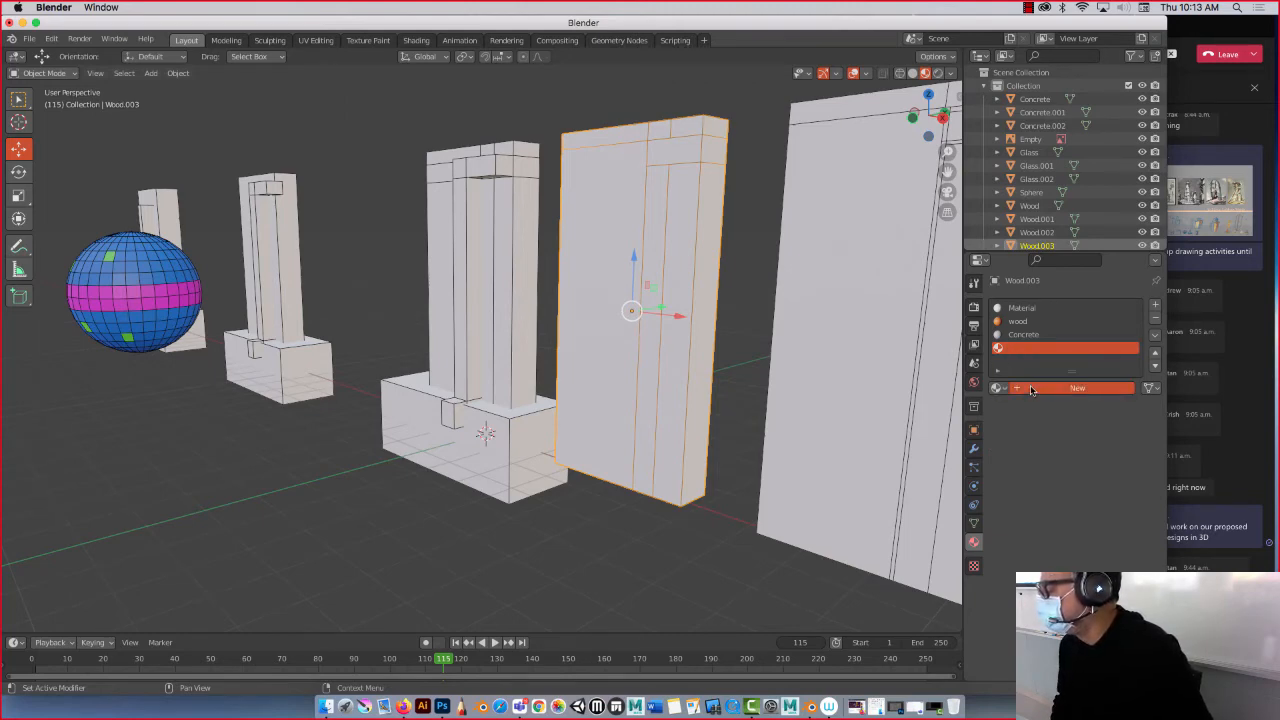
click(1032, 390)
double_click(1038, 349)
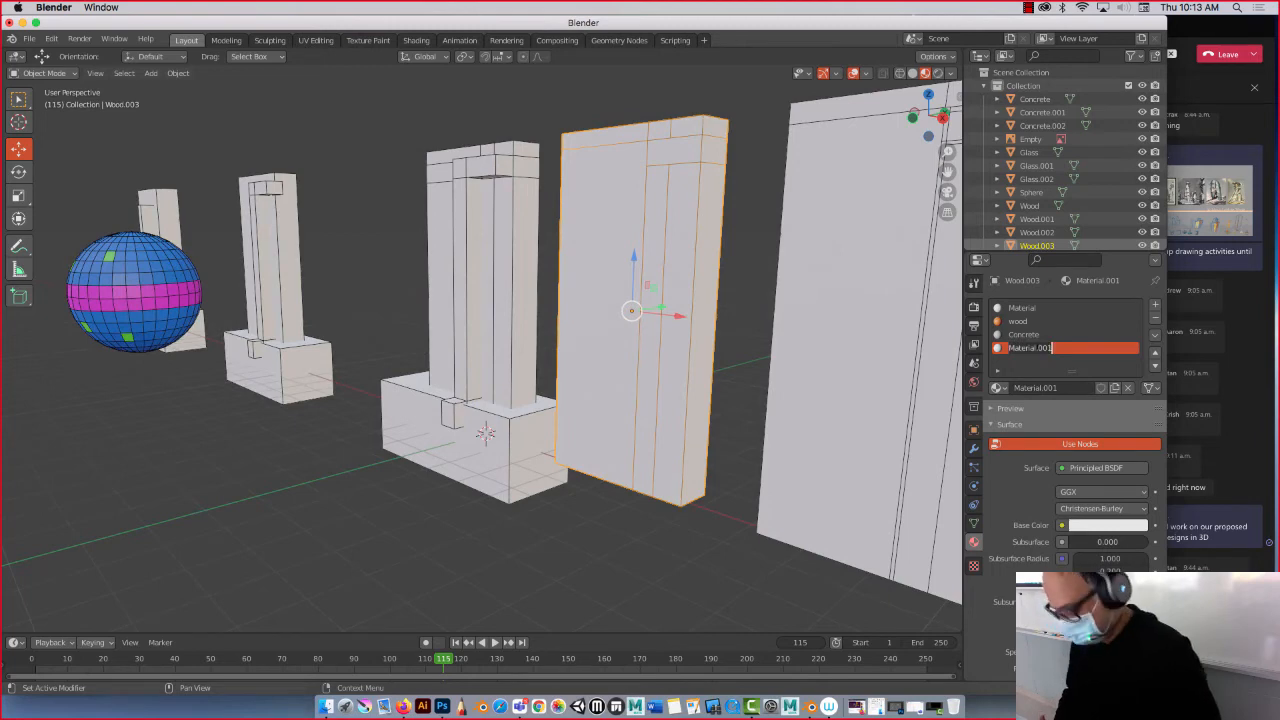
text(F)
text(urp)
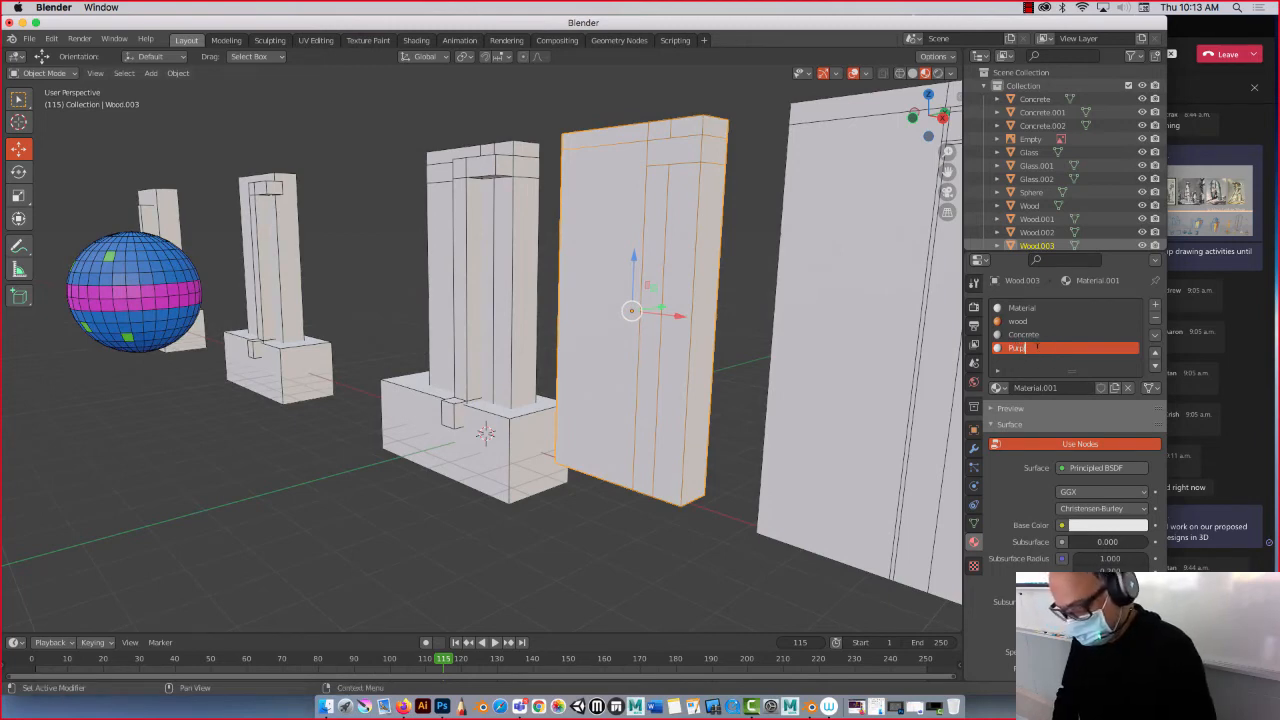
text(le)
key(Return)
click(1101, 526)
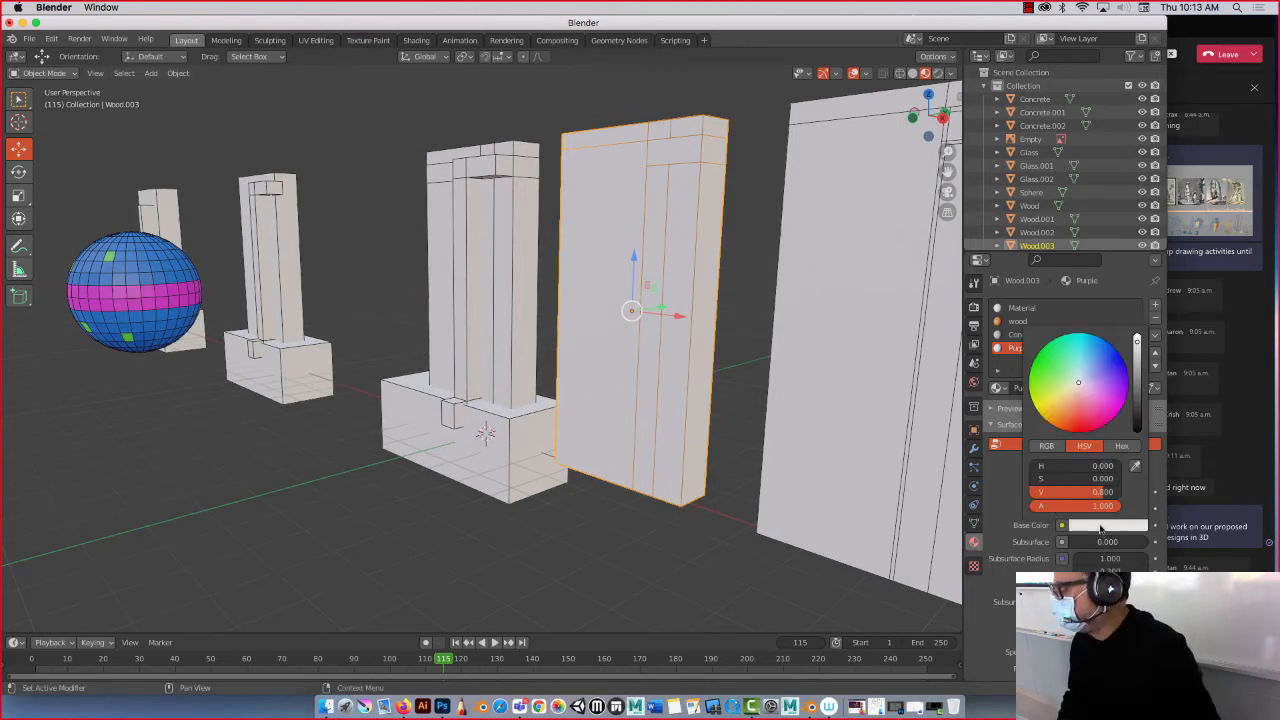
drag(1105, 390, 1120, 404)
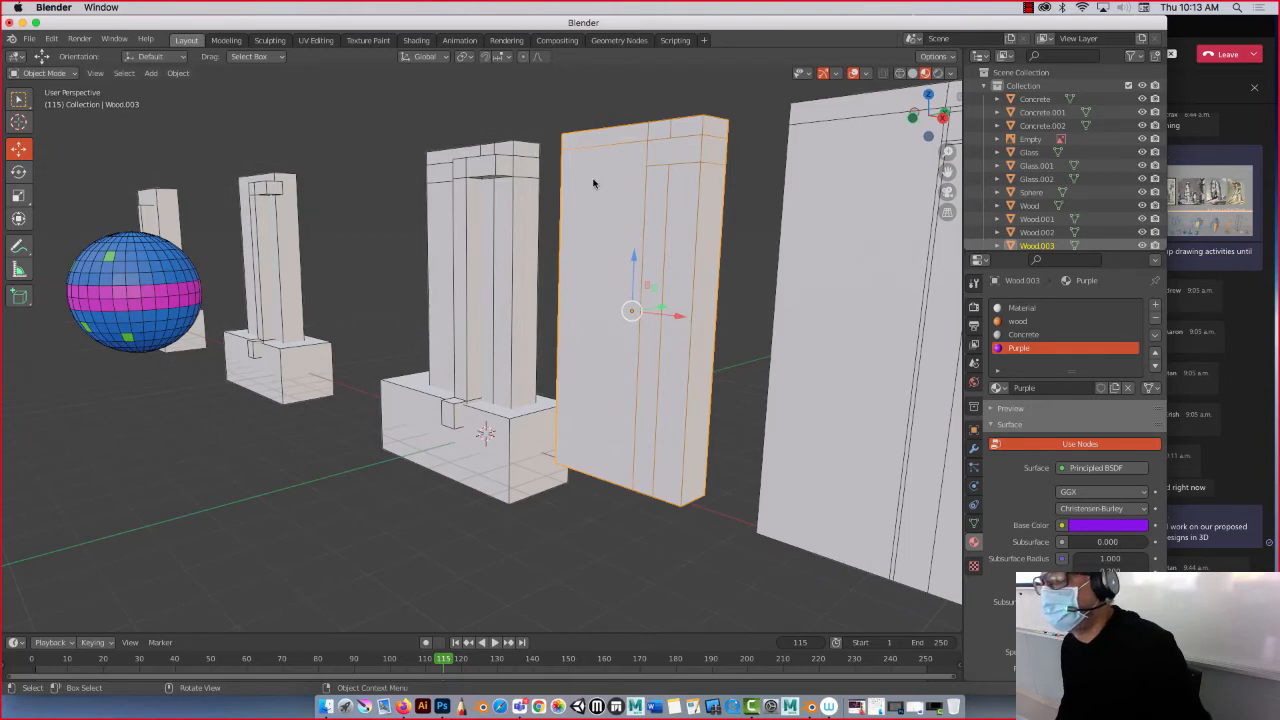
In Edit Mode, select the large front face of the Wood.003 panel and assign the wood material to it.
middle_drag(594, 163, 486, 251)
click(1021, 308)
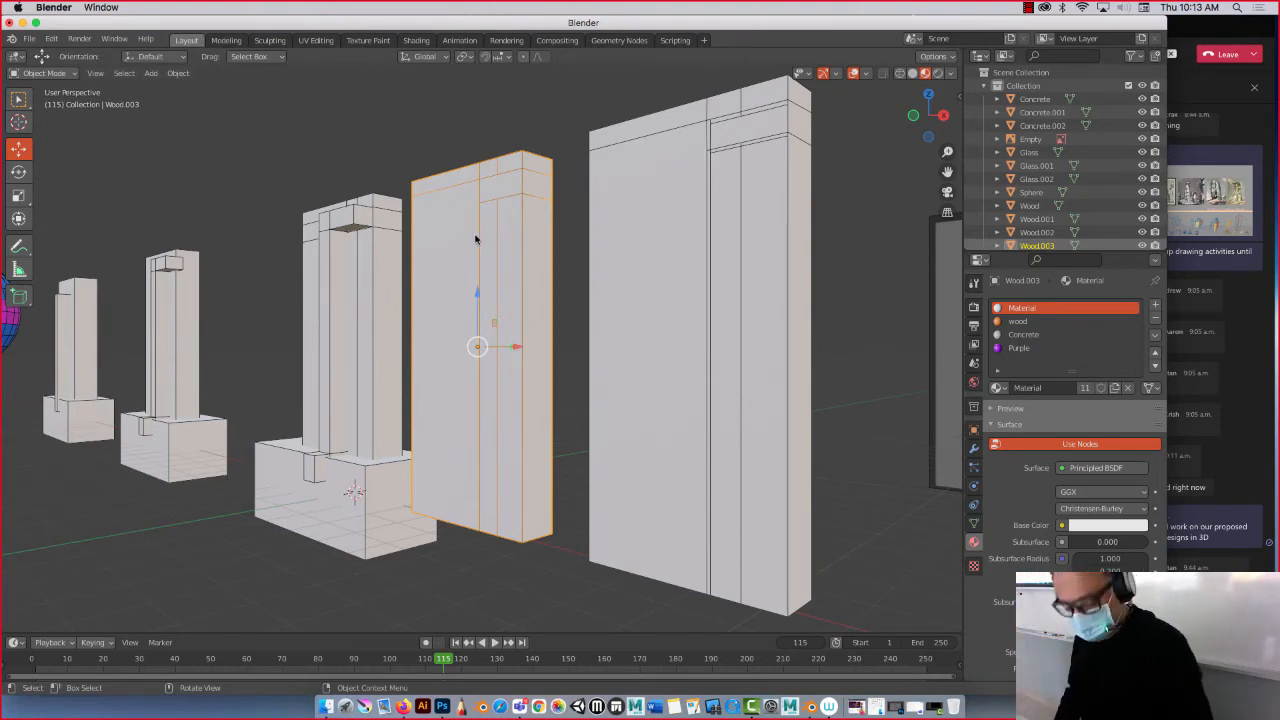
key(Tab)
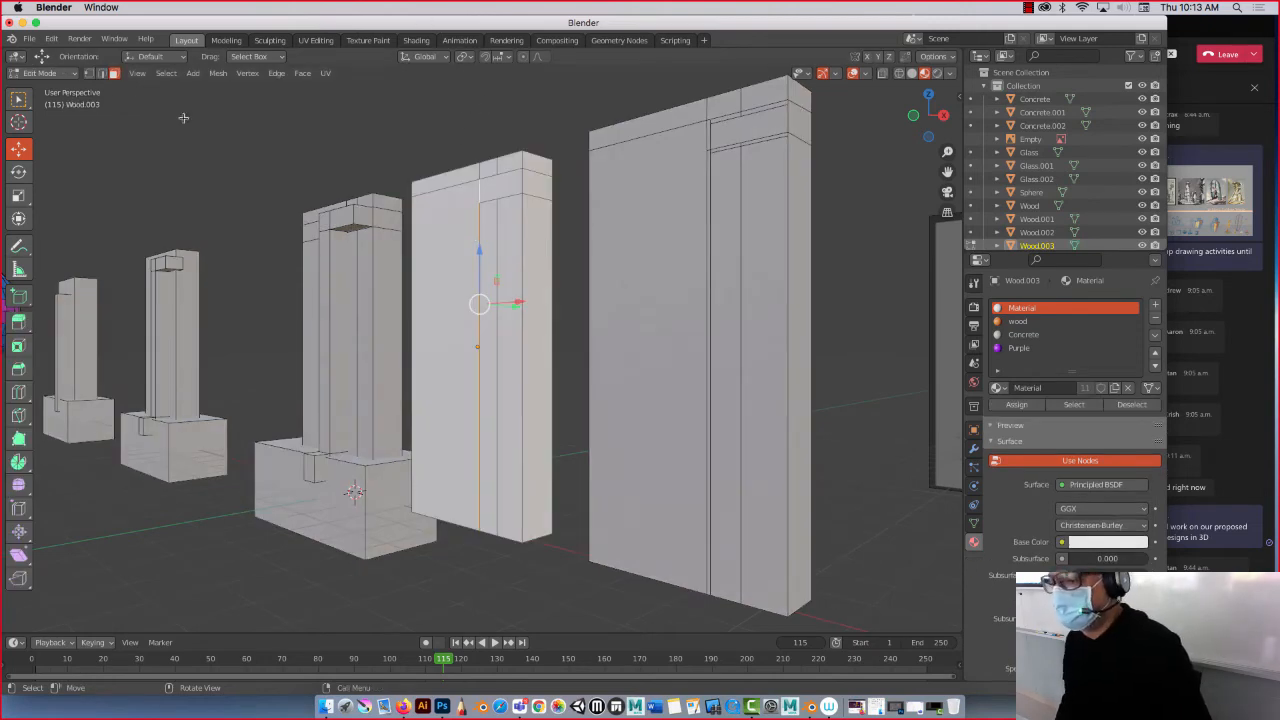
click(434, 233)
middle_drag(385, 217, 414, 236)
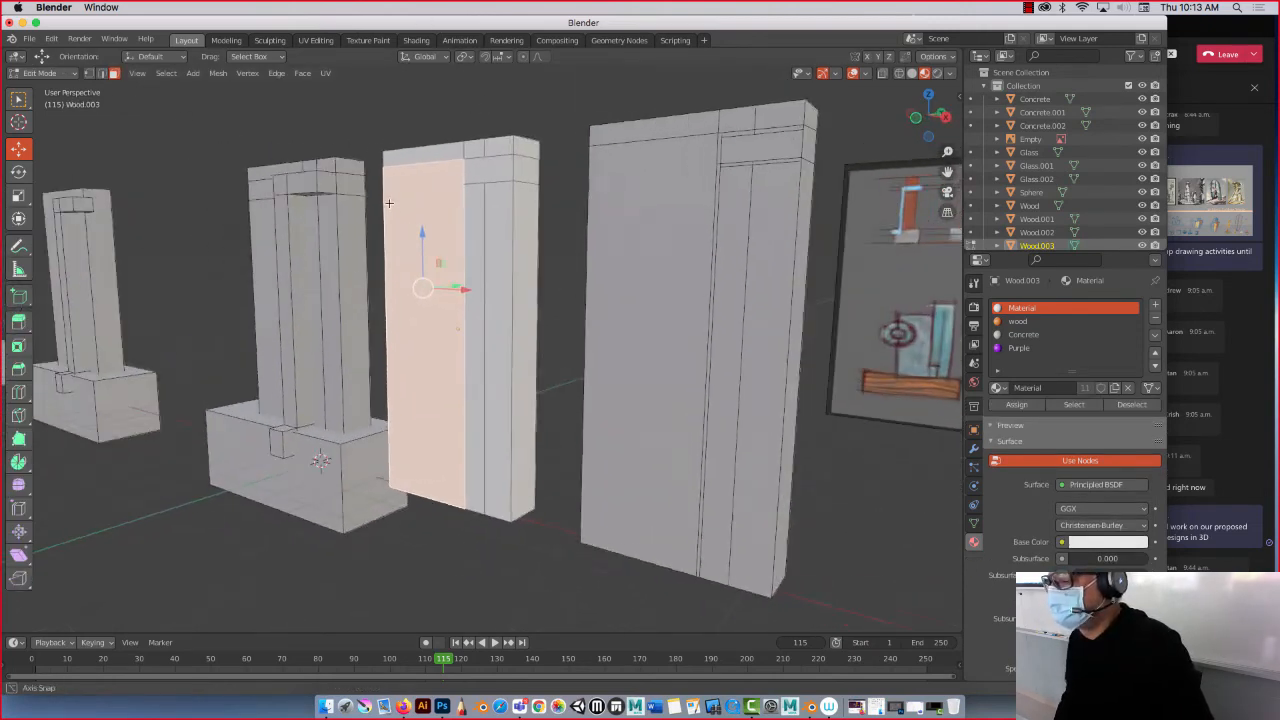
click(1026, 322)
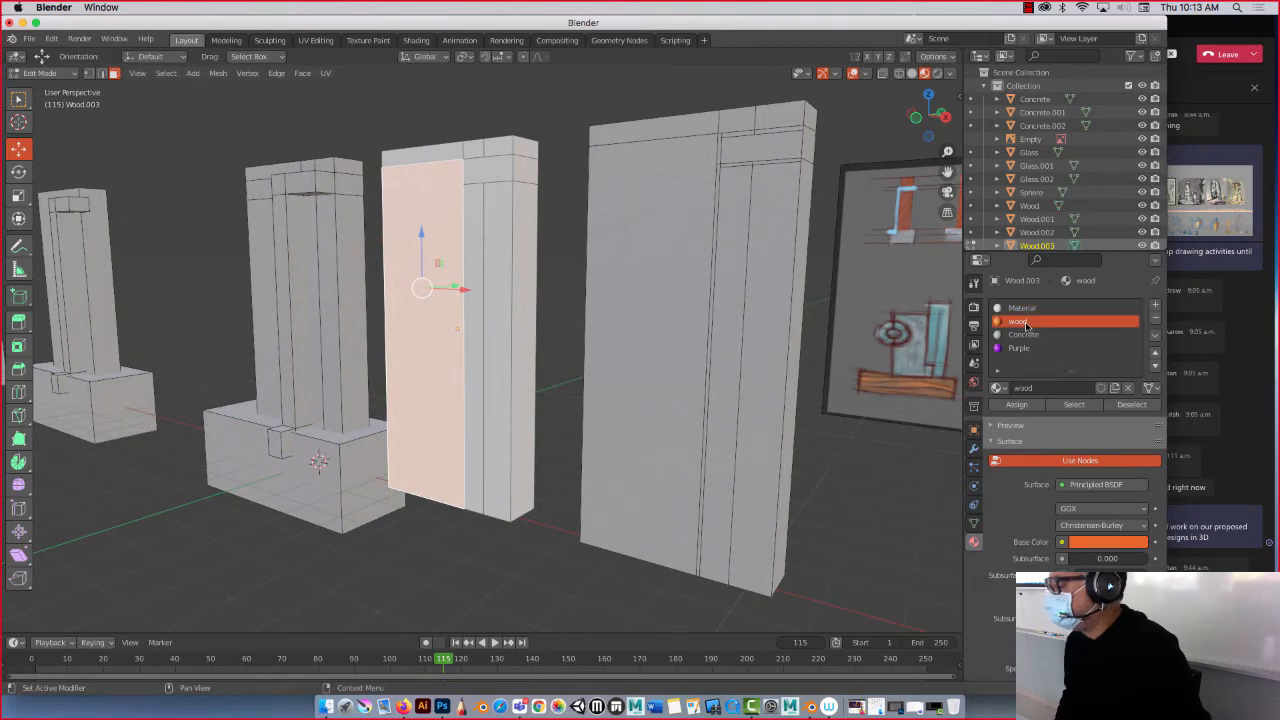
click(1018, 405)
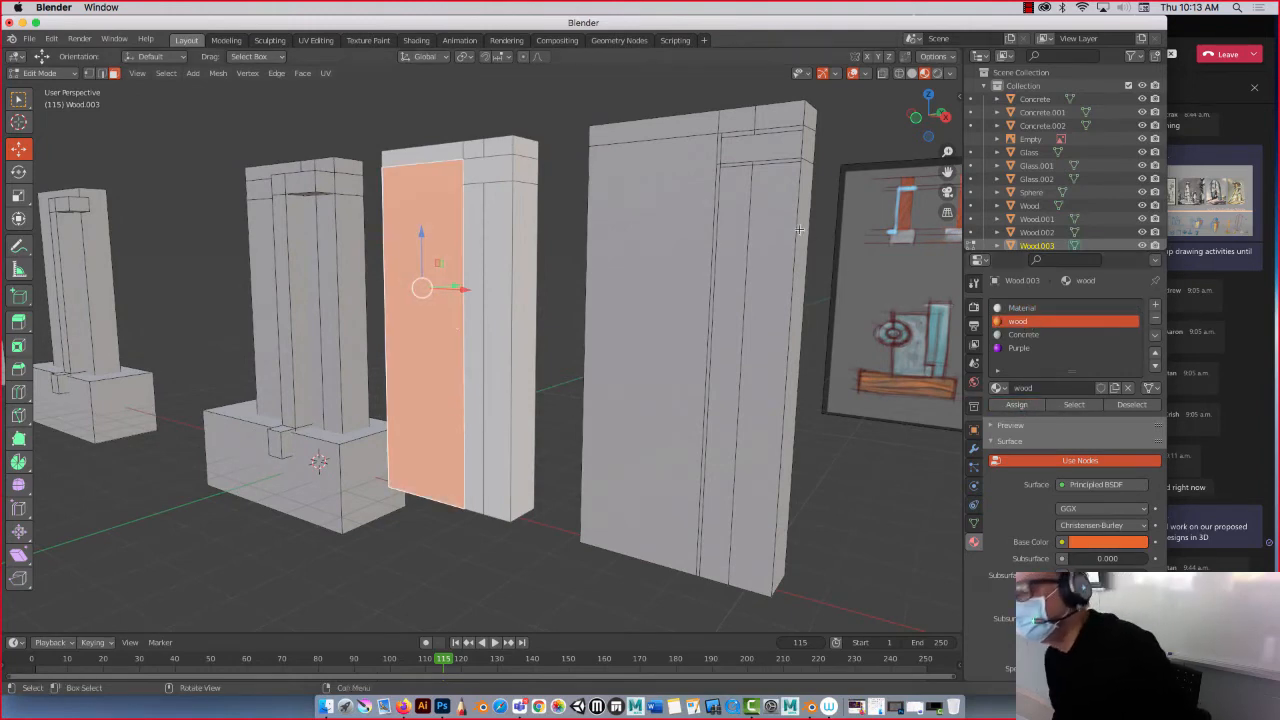
Assign the Purple material to the narrow vertical strip beside the orange face and the short horizontal face above it.
click(468, 170)
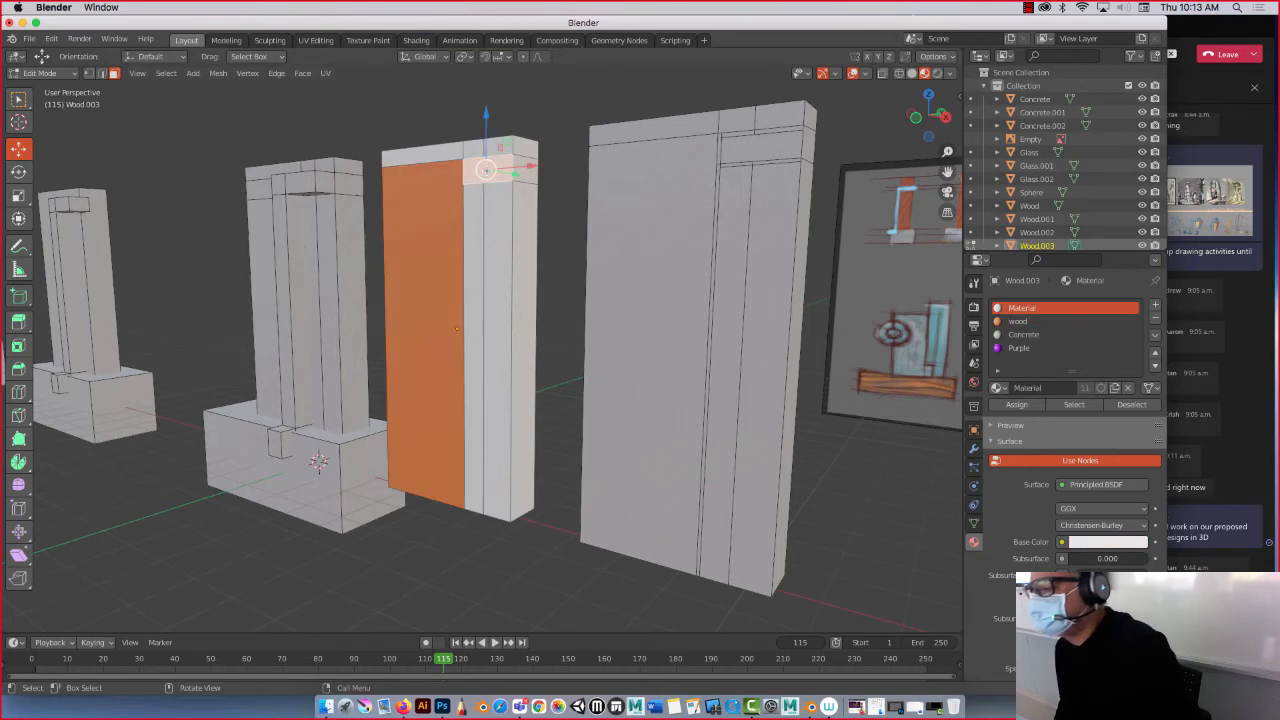
shift+click(474, 205)
click(1020, 348)
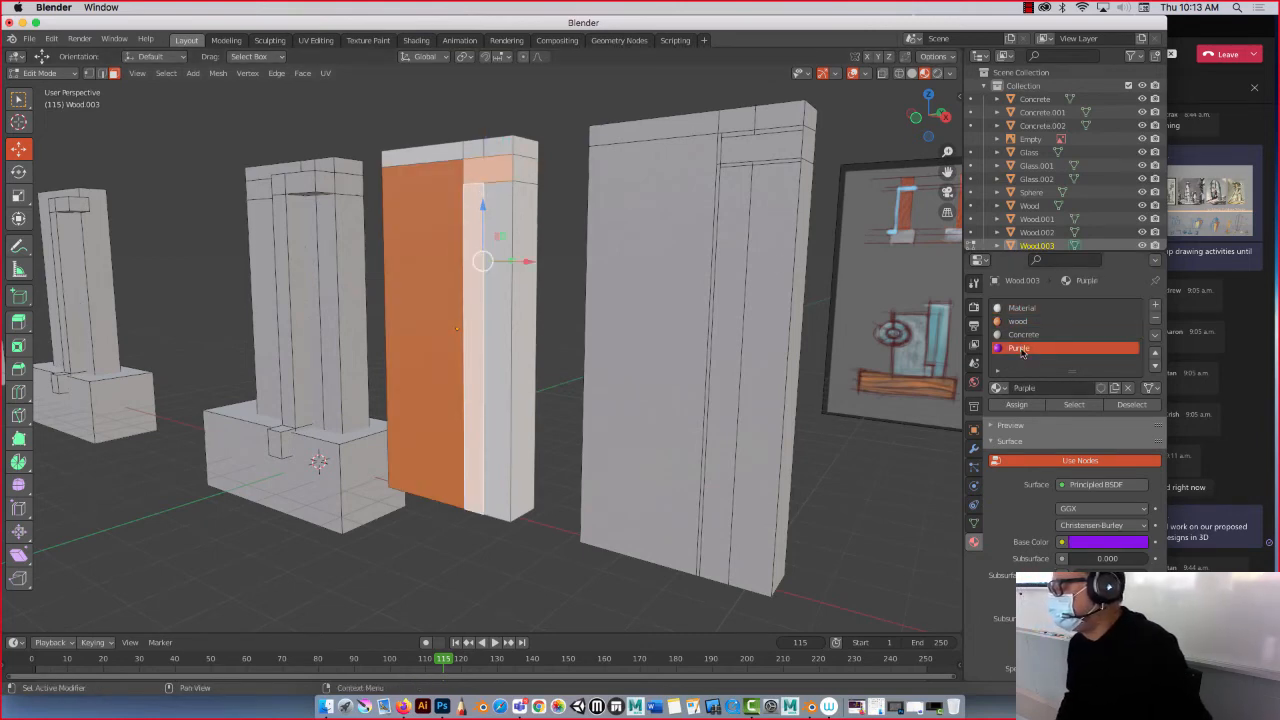
click(1016, 405)
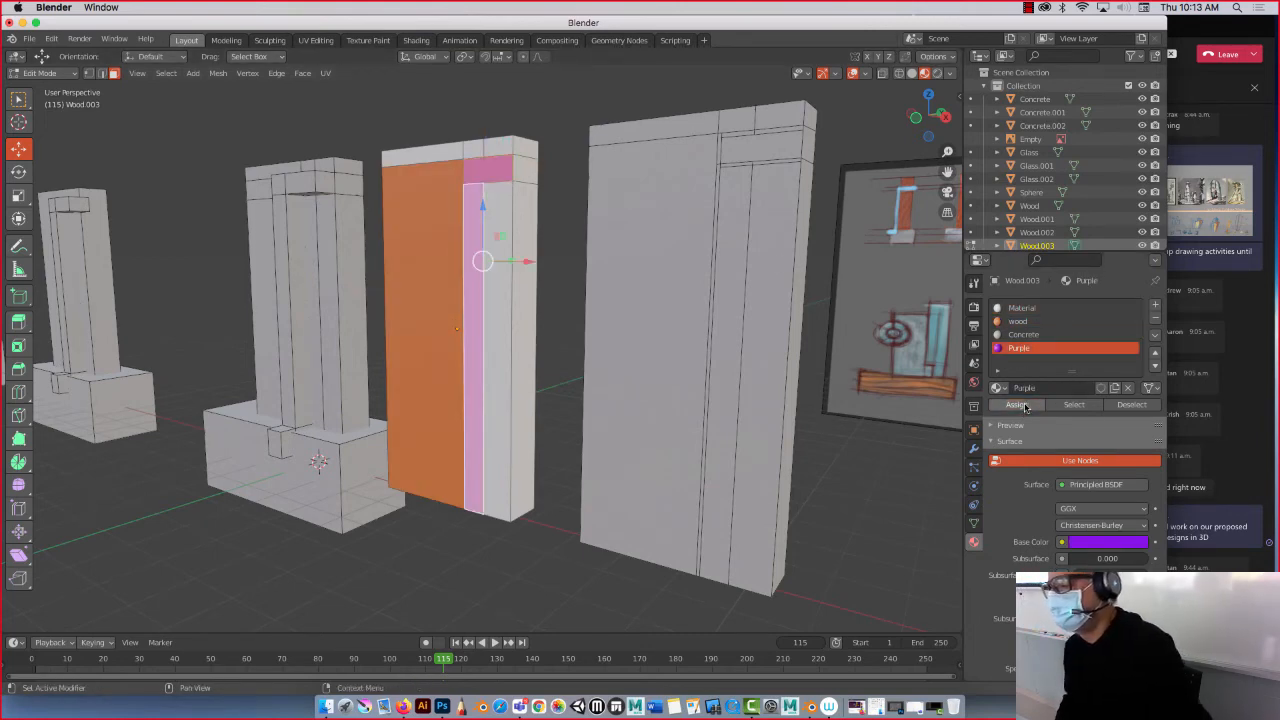
Assign the wood material to the panel's outer vertical front strip and the faces of its top front band.
click(493, 207)
shift+click(490, 148)
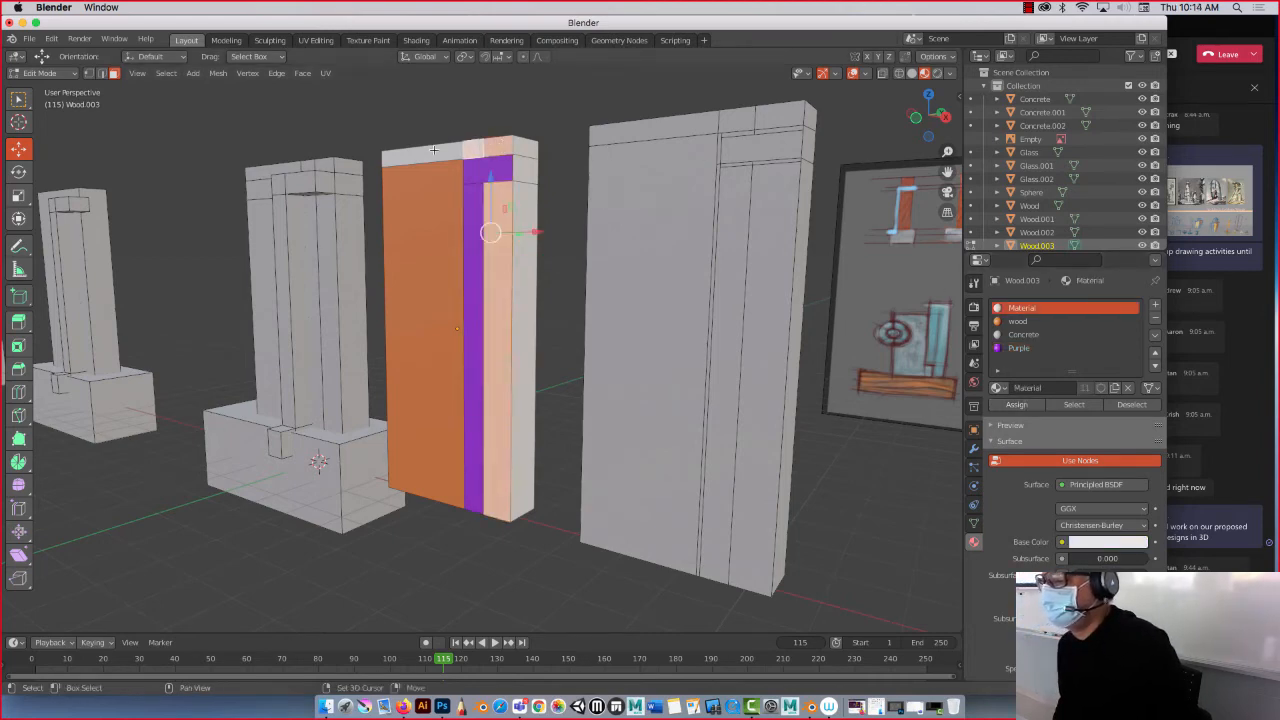
shift+click(469, 148)
click(1018, 321)
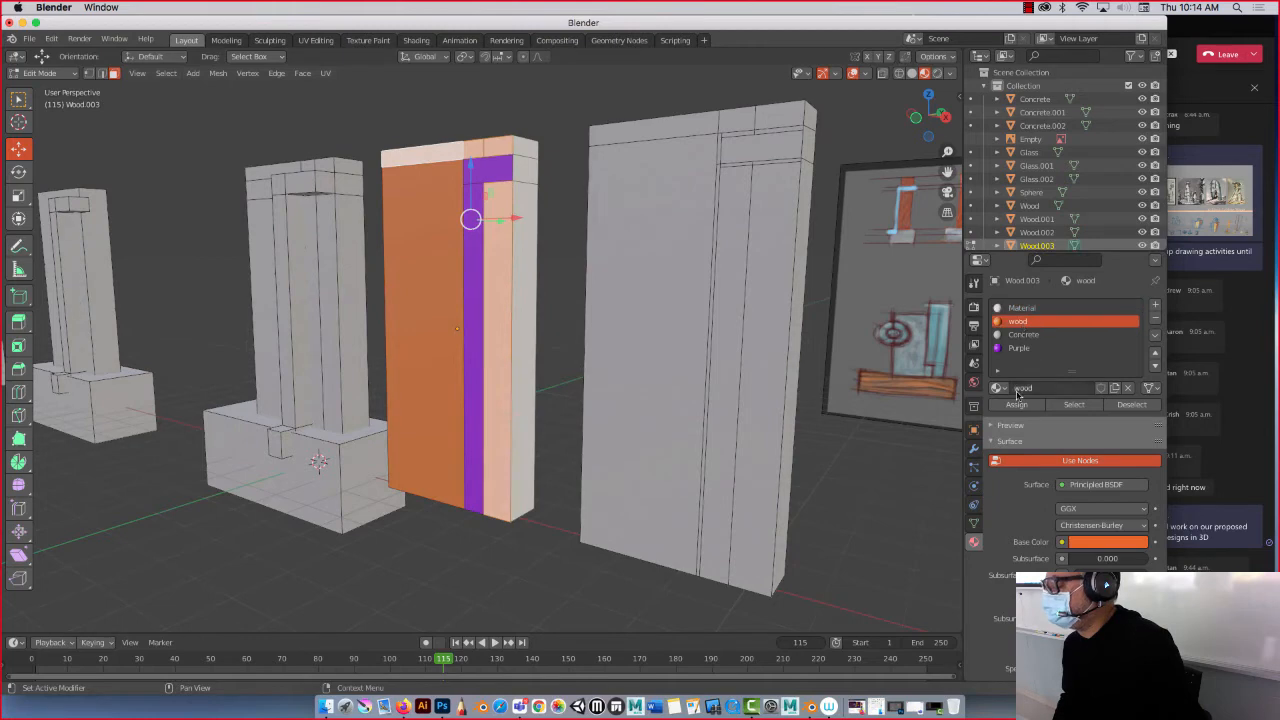
click(1016, 404)
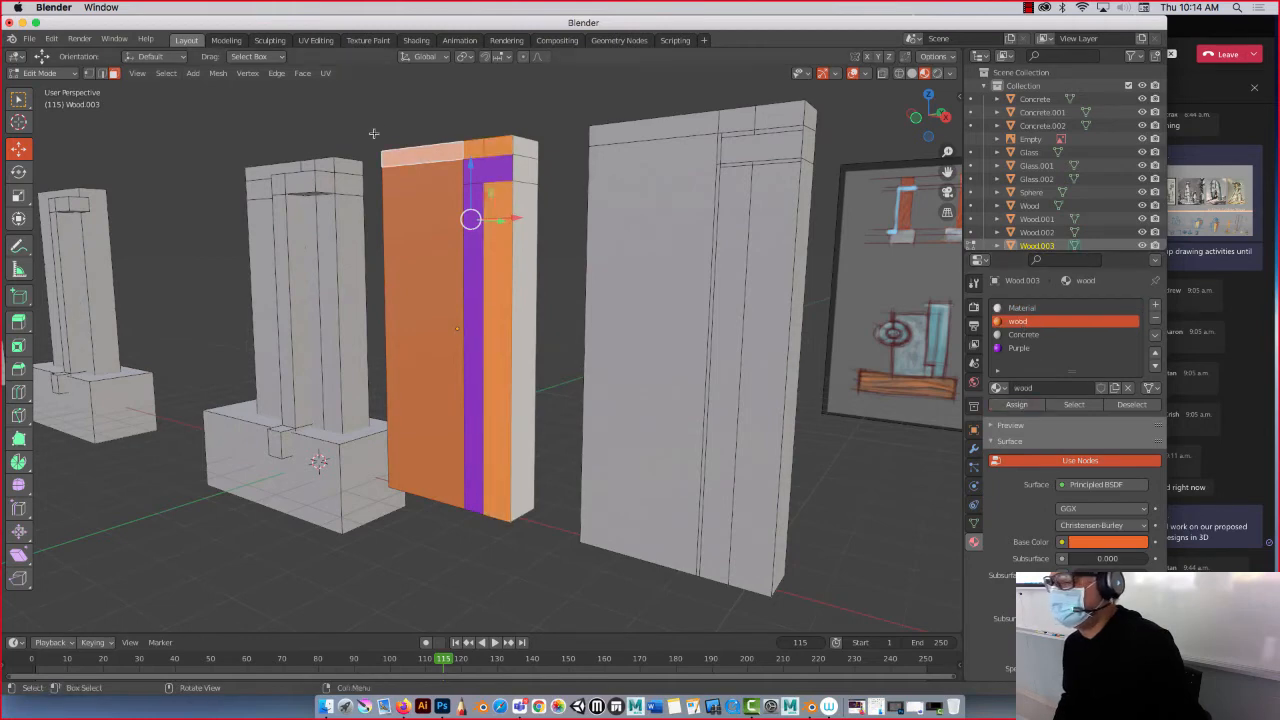
Switch the viewport to Rendered shading and return the panel to Object Mode.
click(936, 74)
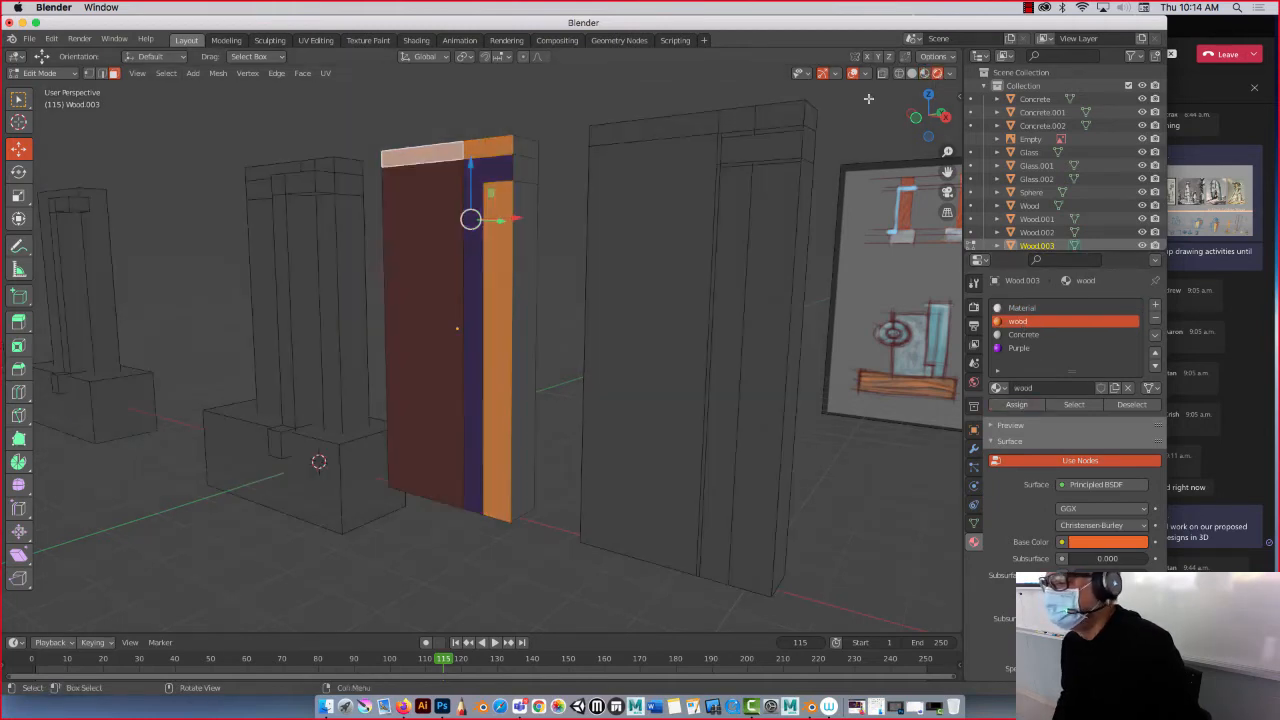
mouse_move(635, 98)
middle_down()
mouse_move(581, 126)
mouse_move(603, 103)
middle_up()
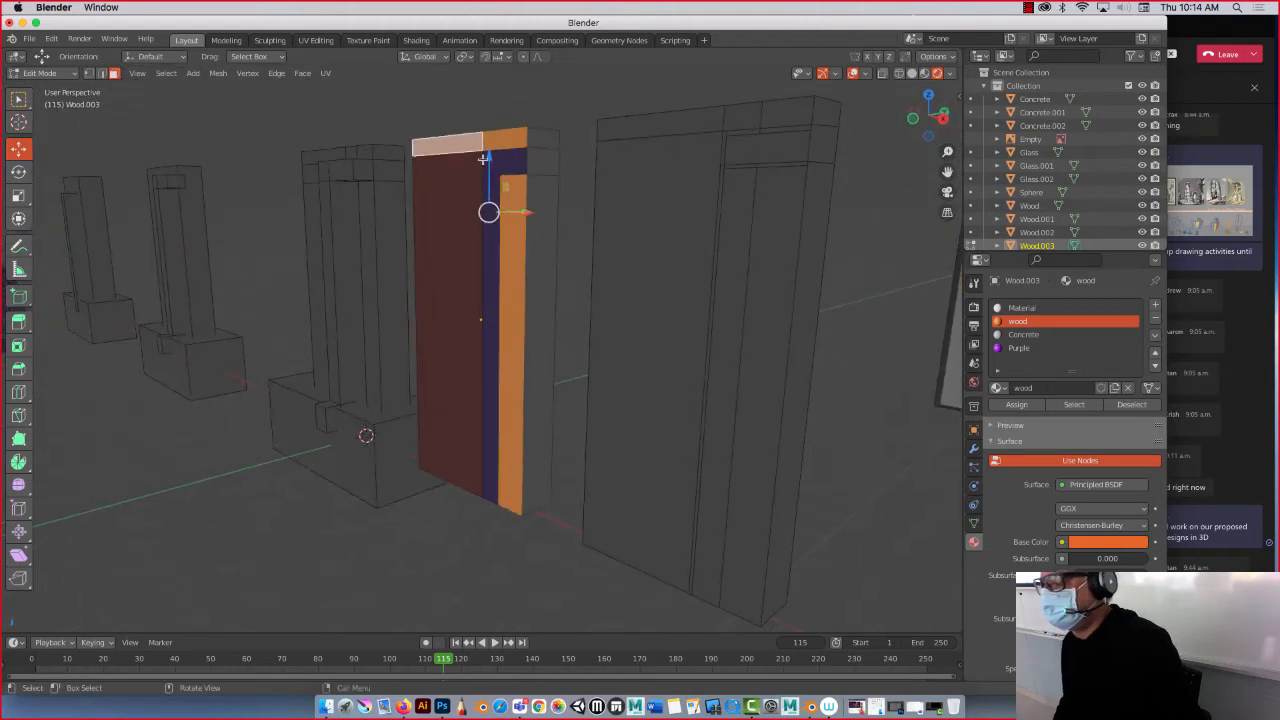
scroll(480, 160, down, 5)
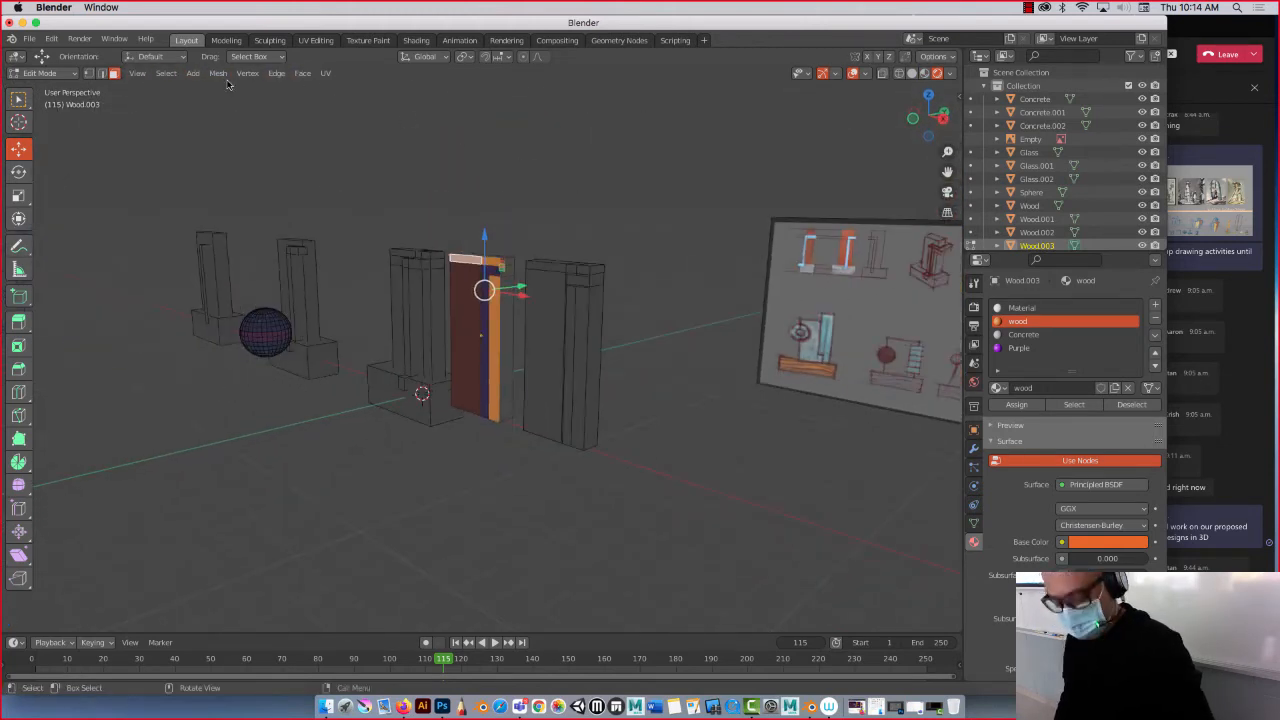
key(Tab)
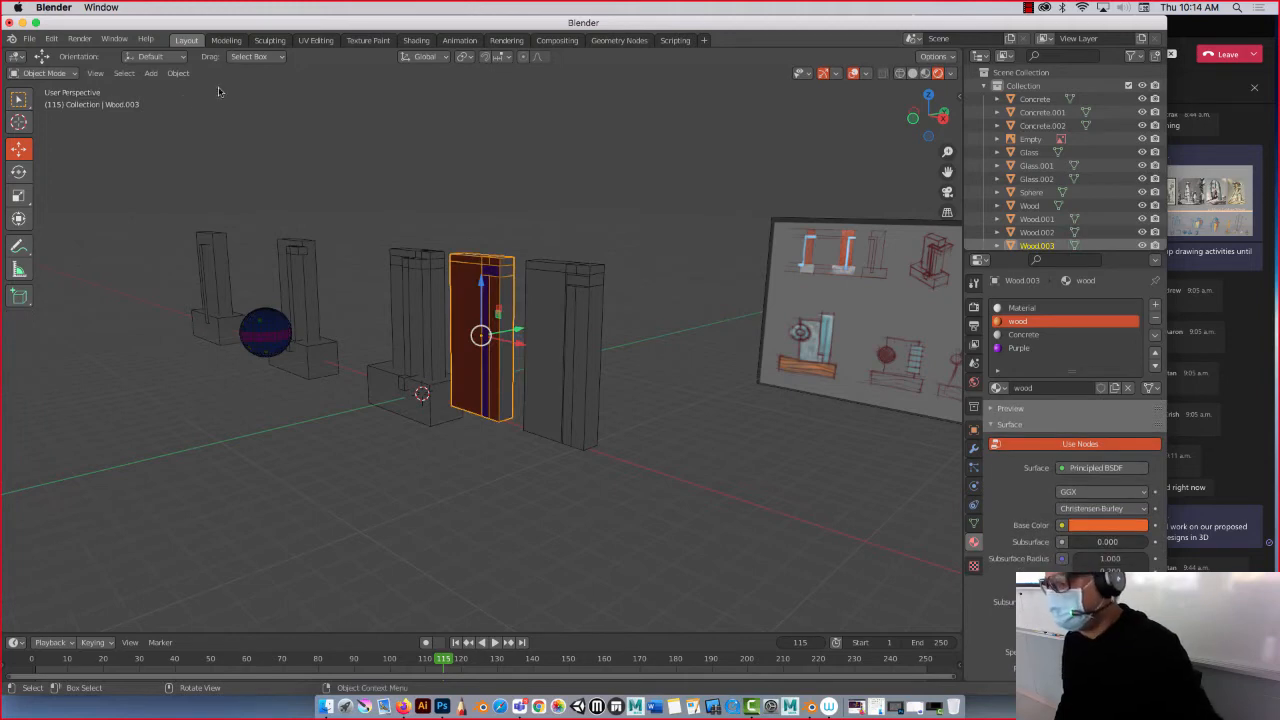
Add a Sun light to the scene and move it vertically to a point high above the models.
click(150, 74)
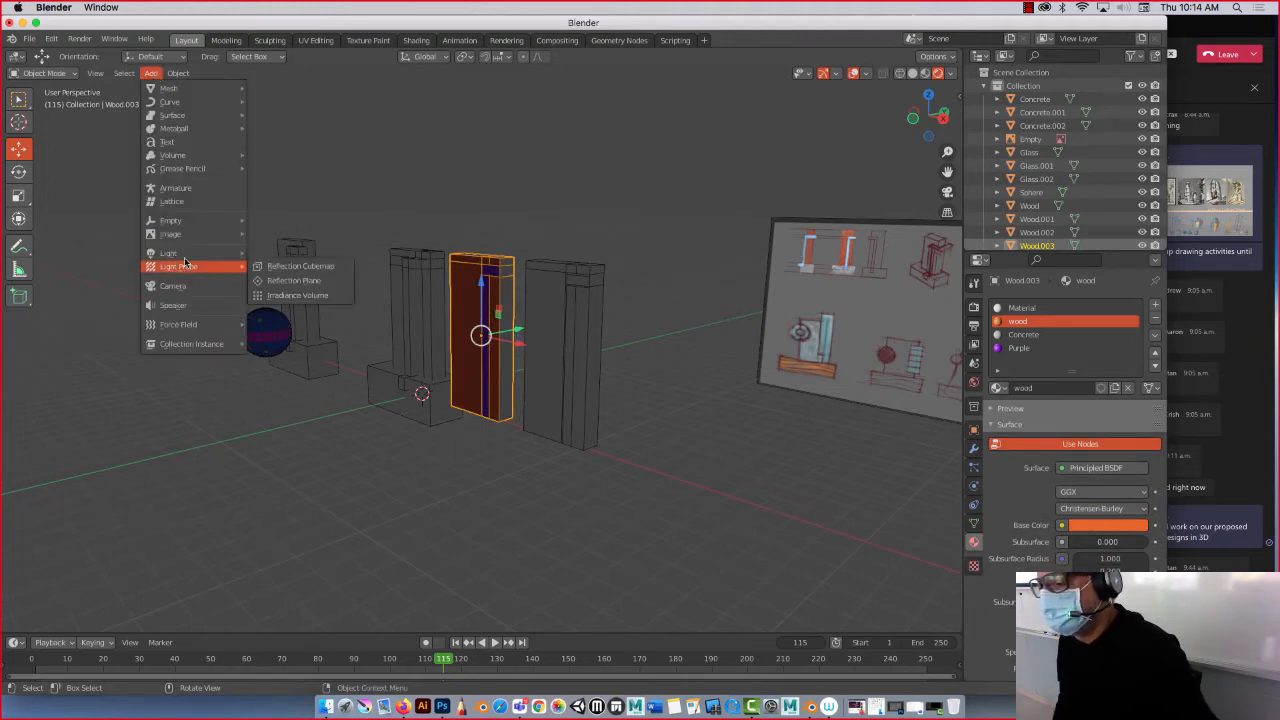
mouse_move(182, 255)
click(267, 267)
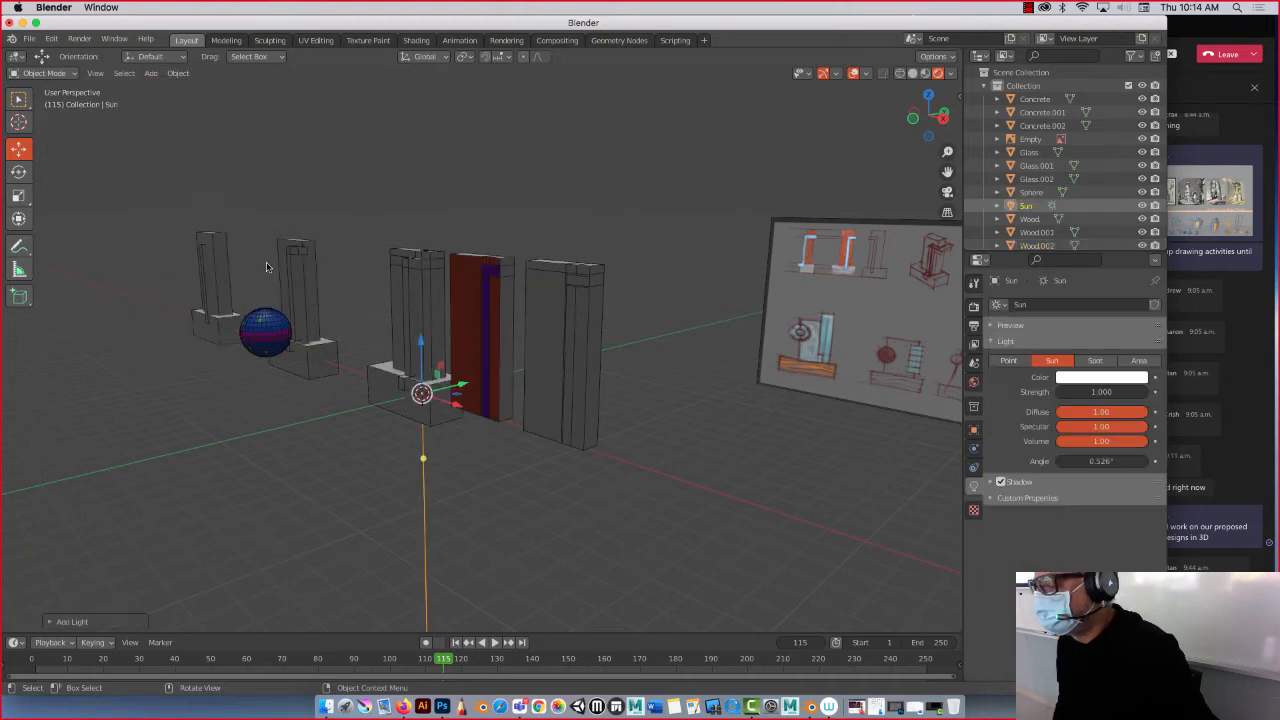
drag(421, 352, 417, 627)
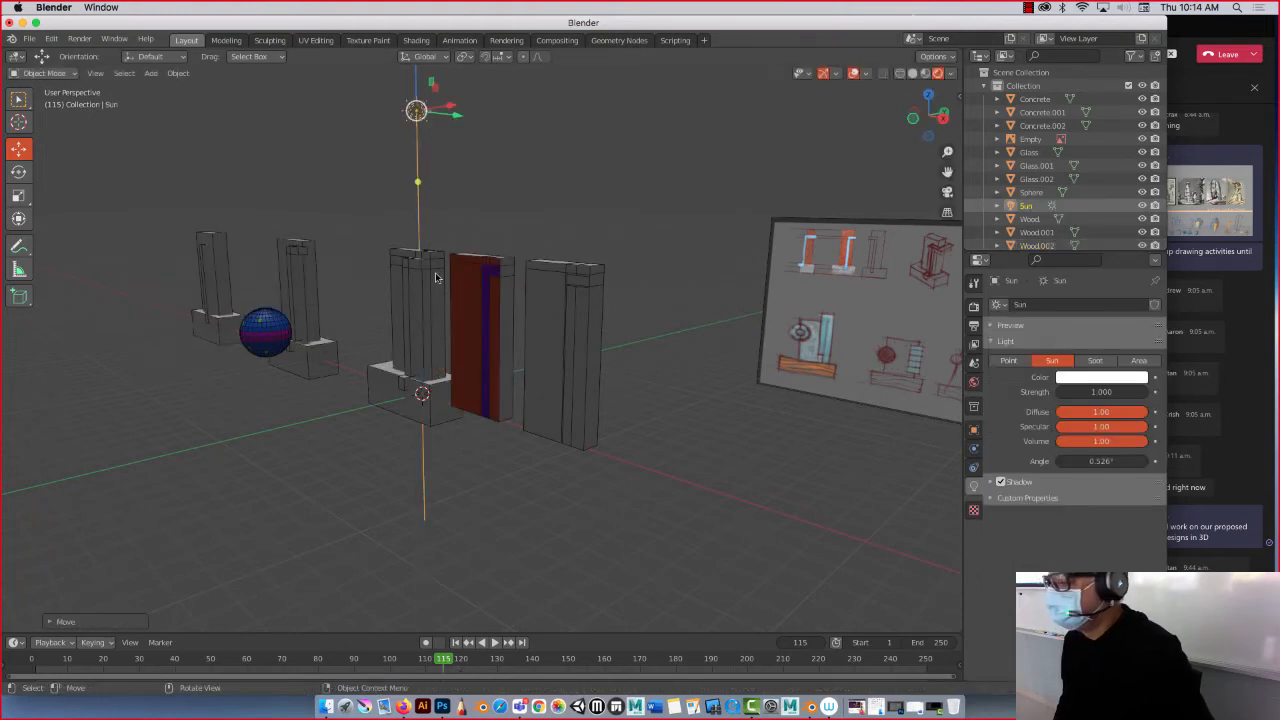
Tilt the Sun light so it shines at an angle, and move it along the X axis to above the red panel.
mouse_move(402, 230)
middle_down()
mouse_move(431, 229)
mouse_move(369, 206)
mouse_move(358, 248)
mouse_move(415, 228)
middle_up()
click(18, 172)
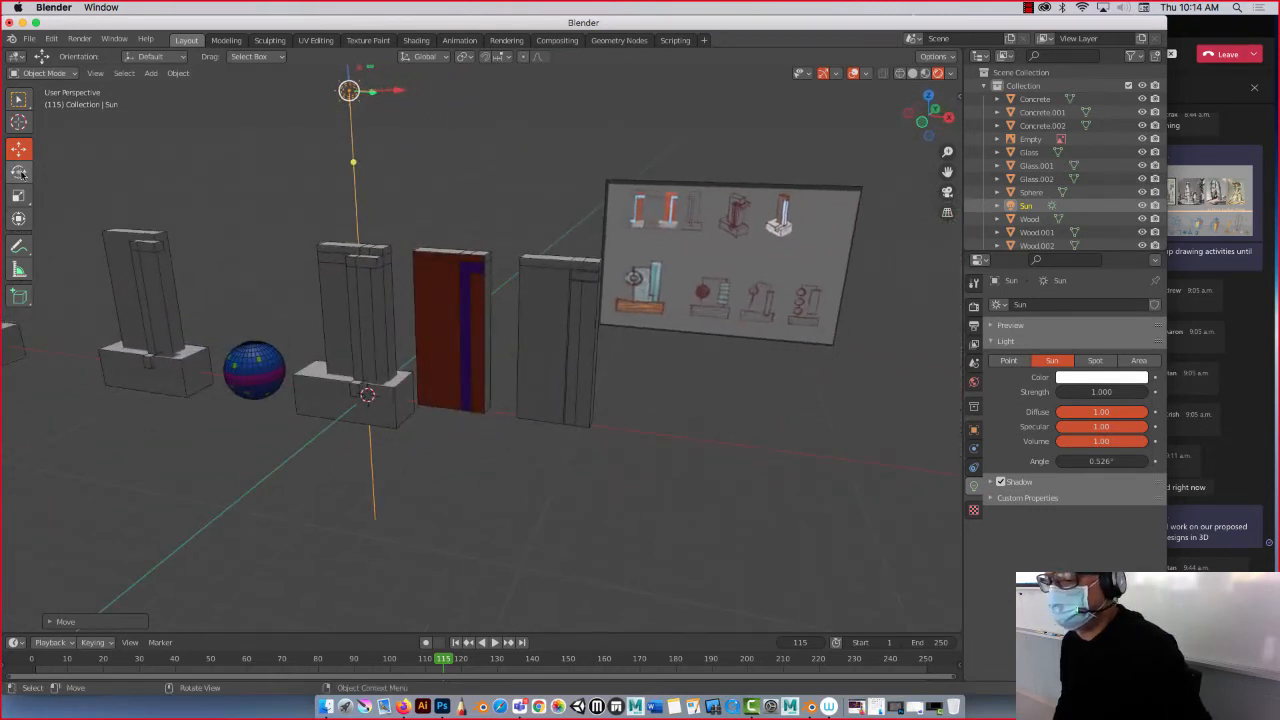
drag(396, 110, 577, 90)
click(20, 150)
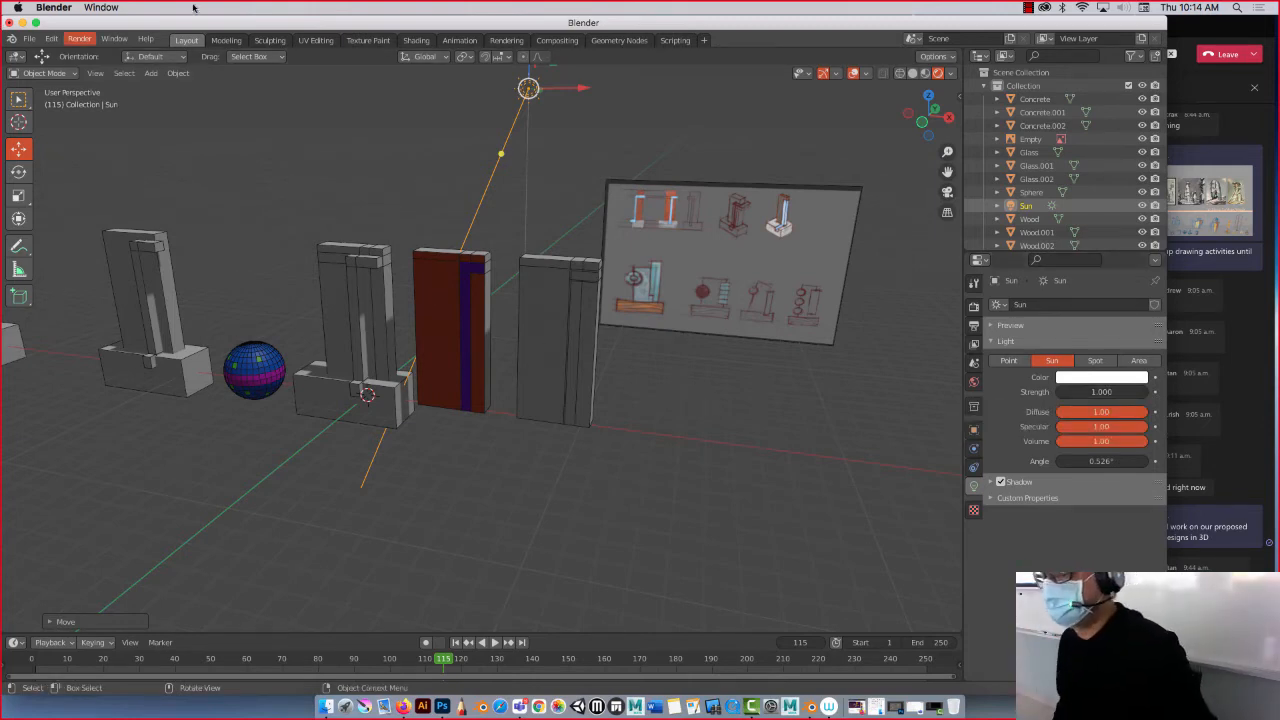
Add a plane mesh at the base of the models and scale it by 55 to form the ground.
click(150, 74)
mouse_move(168, 88)
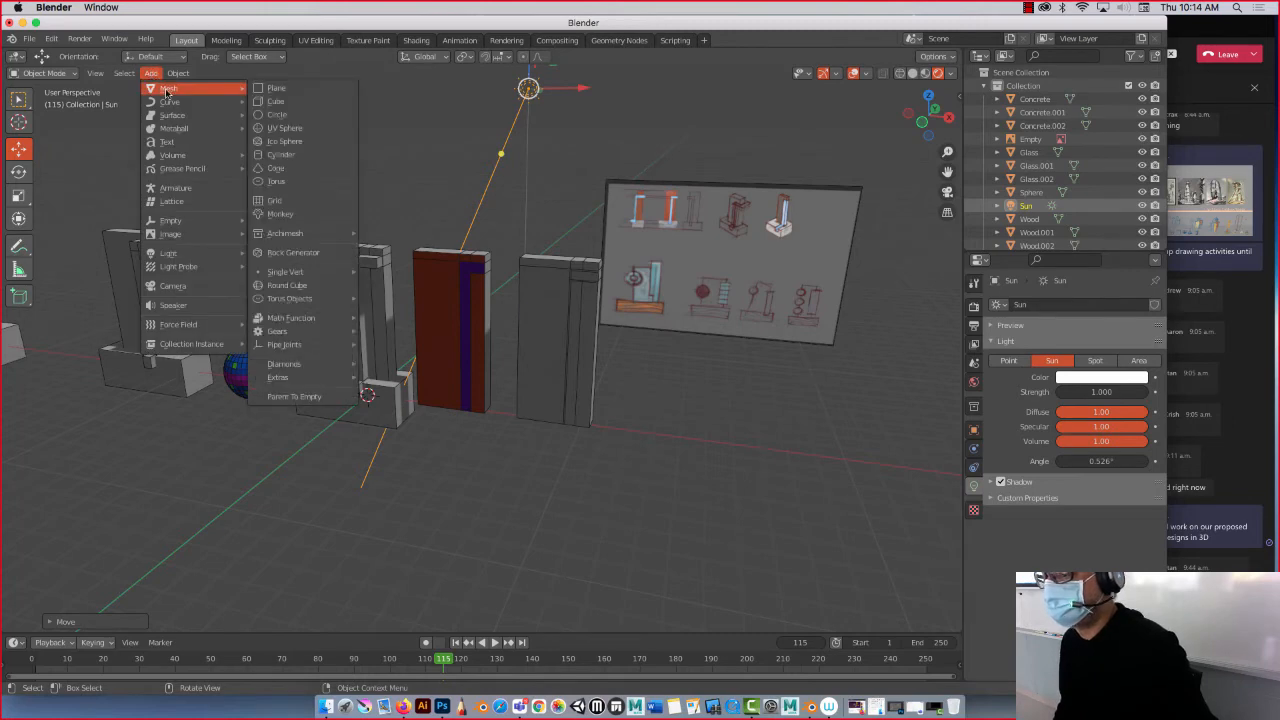
click(272, 89)
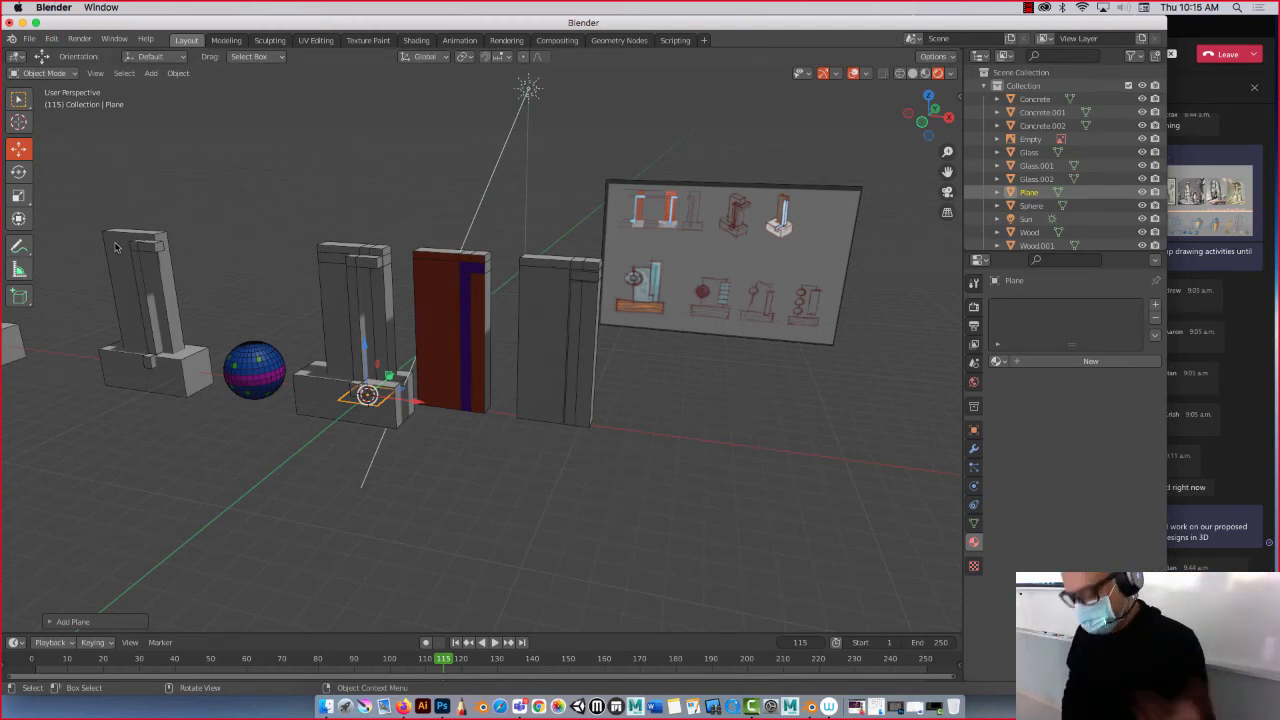
text(s5)
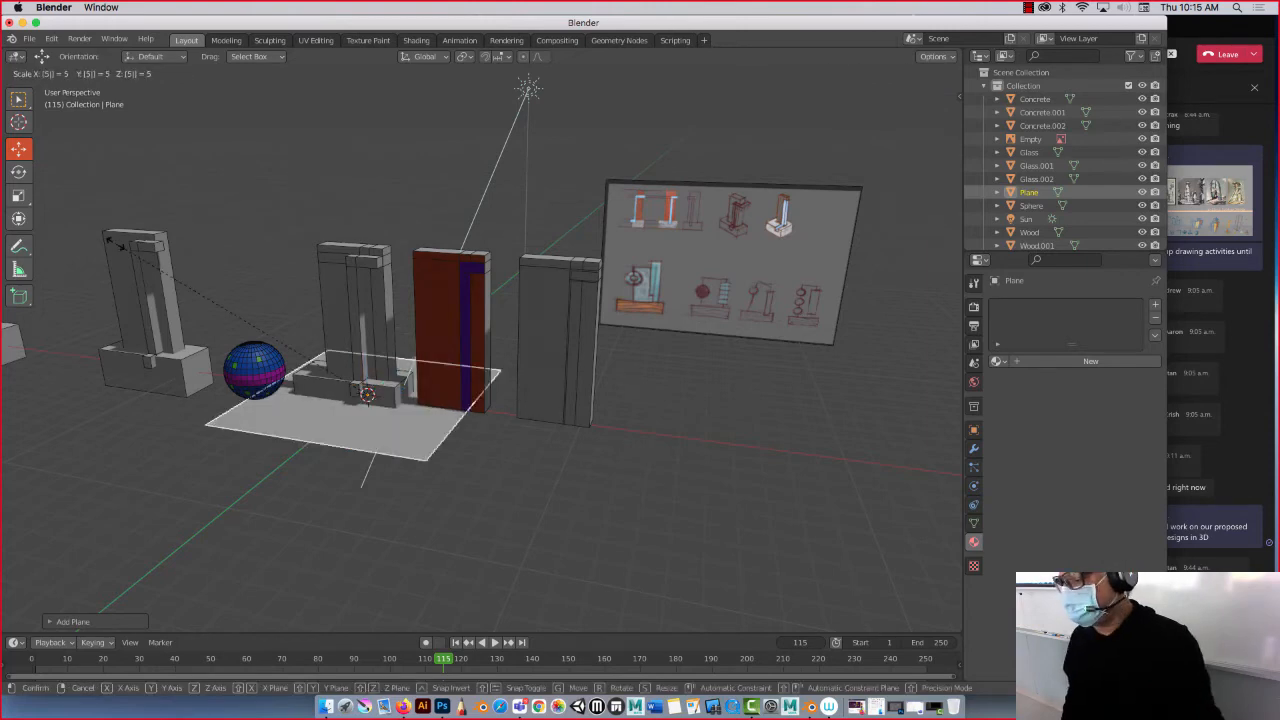
text(5)
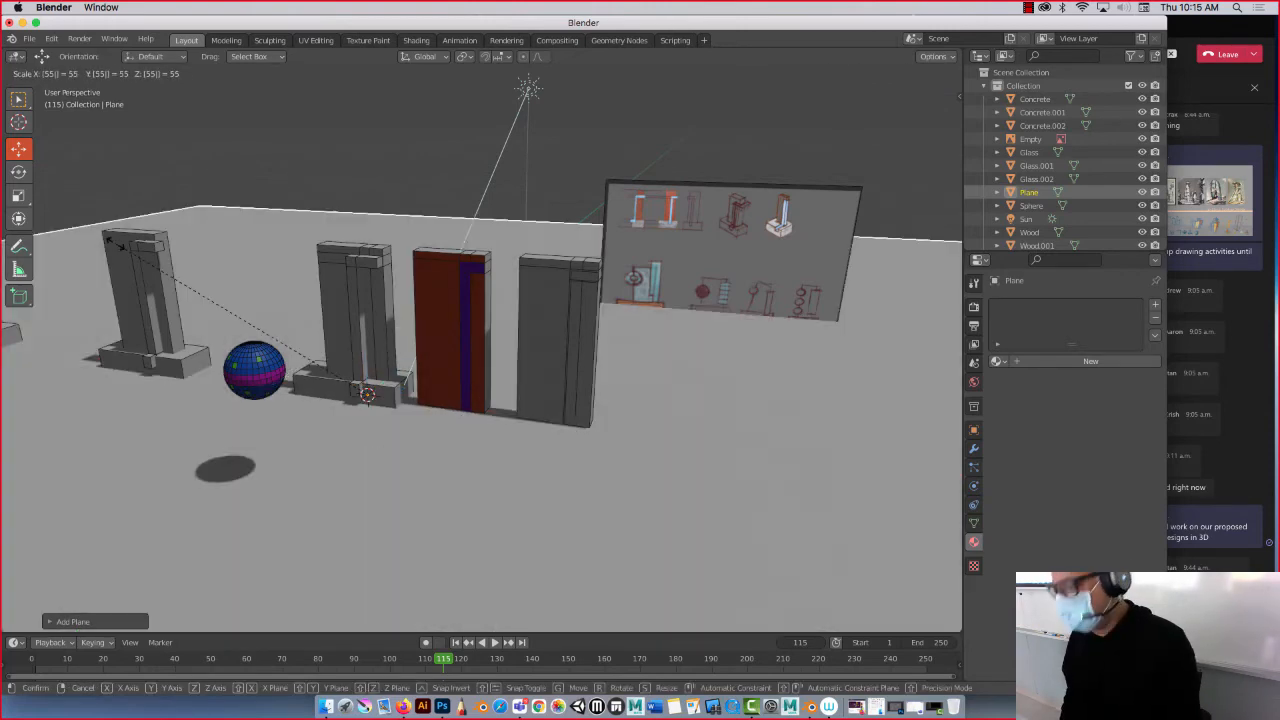
key(Return)
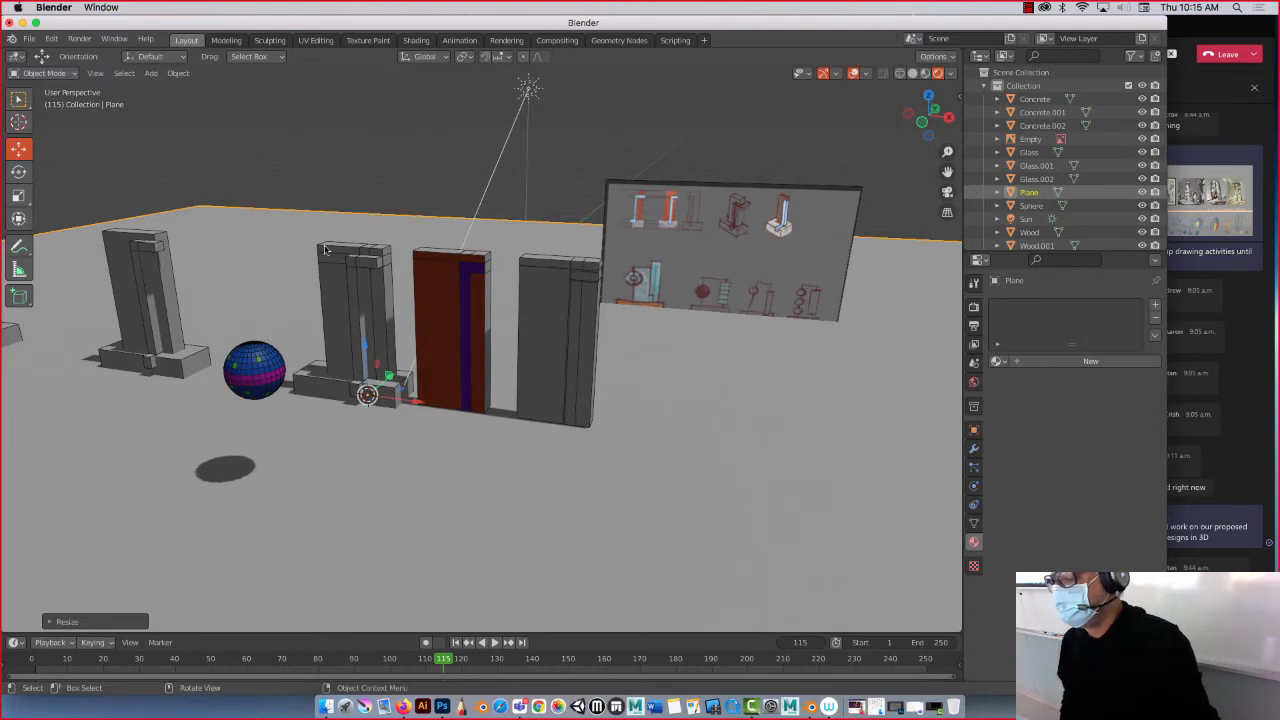
Add a camera and move it out in front of the models, about 14.5 m along Y and 5.2 m up.
middle_drag(198, 177, 297, 230)
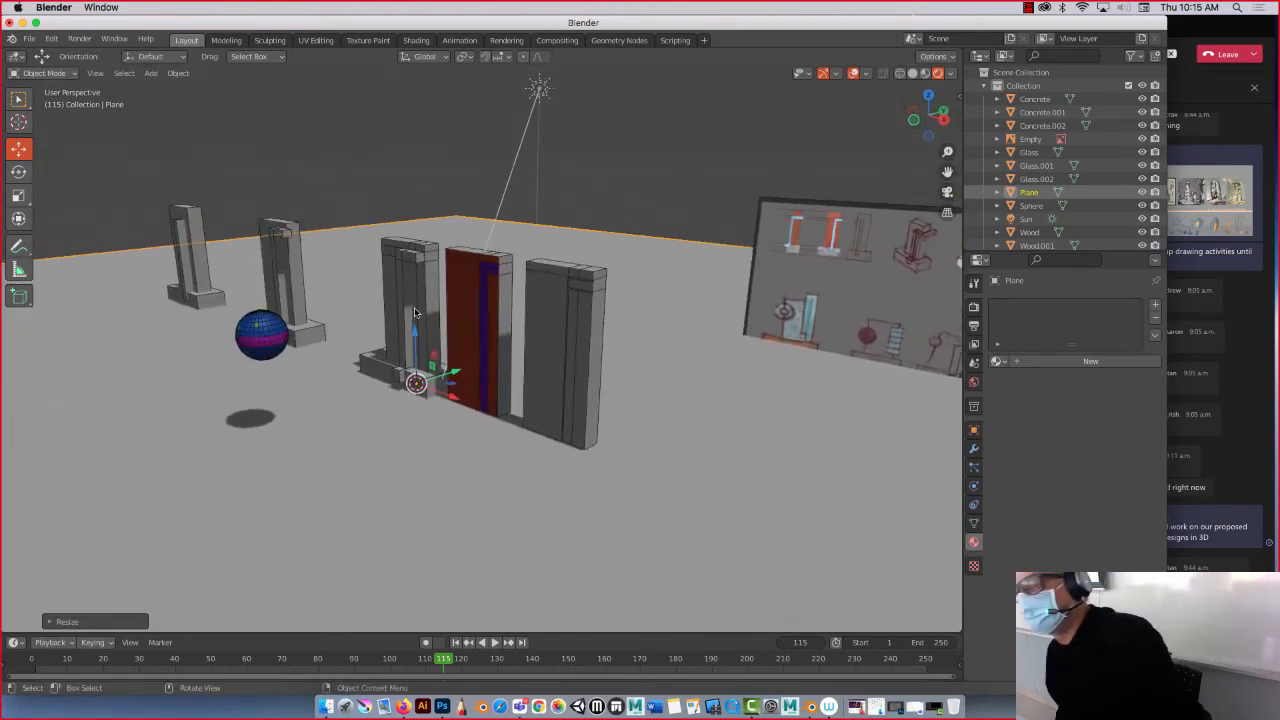
middle_drag(414, 313, 679, 289)
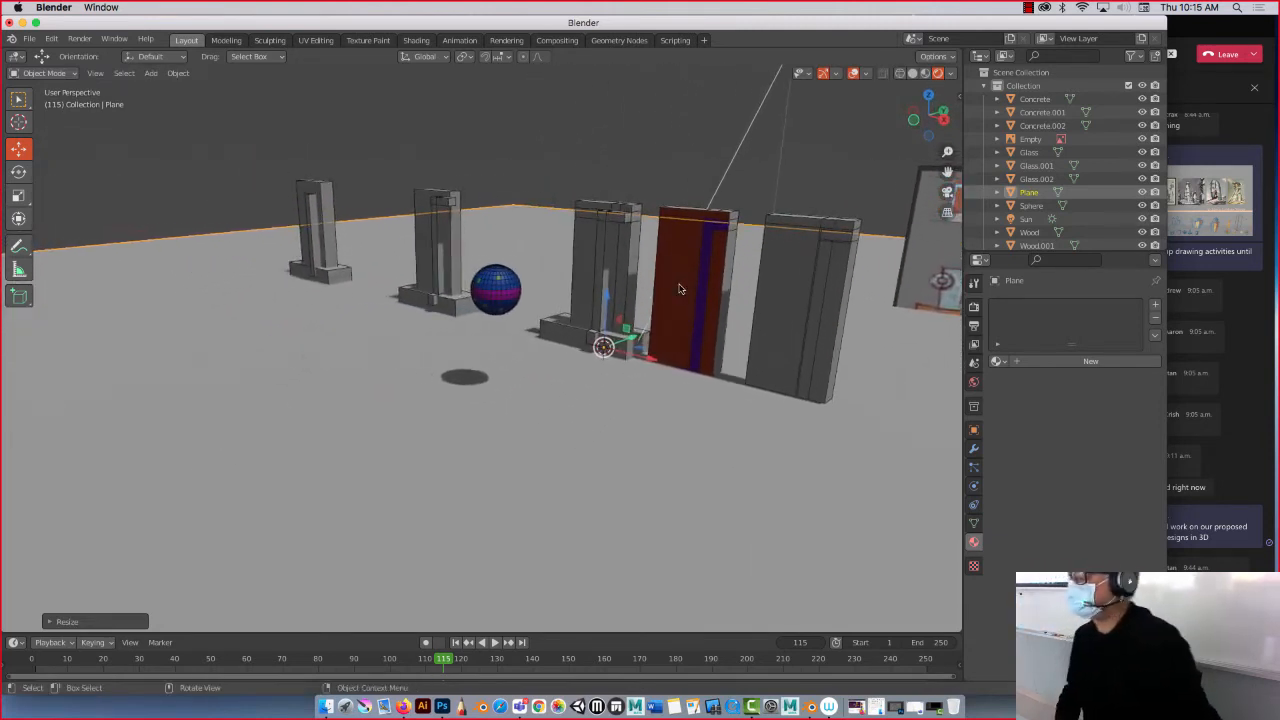
click(151, 73)
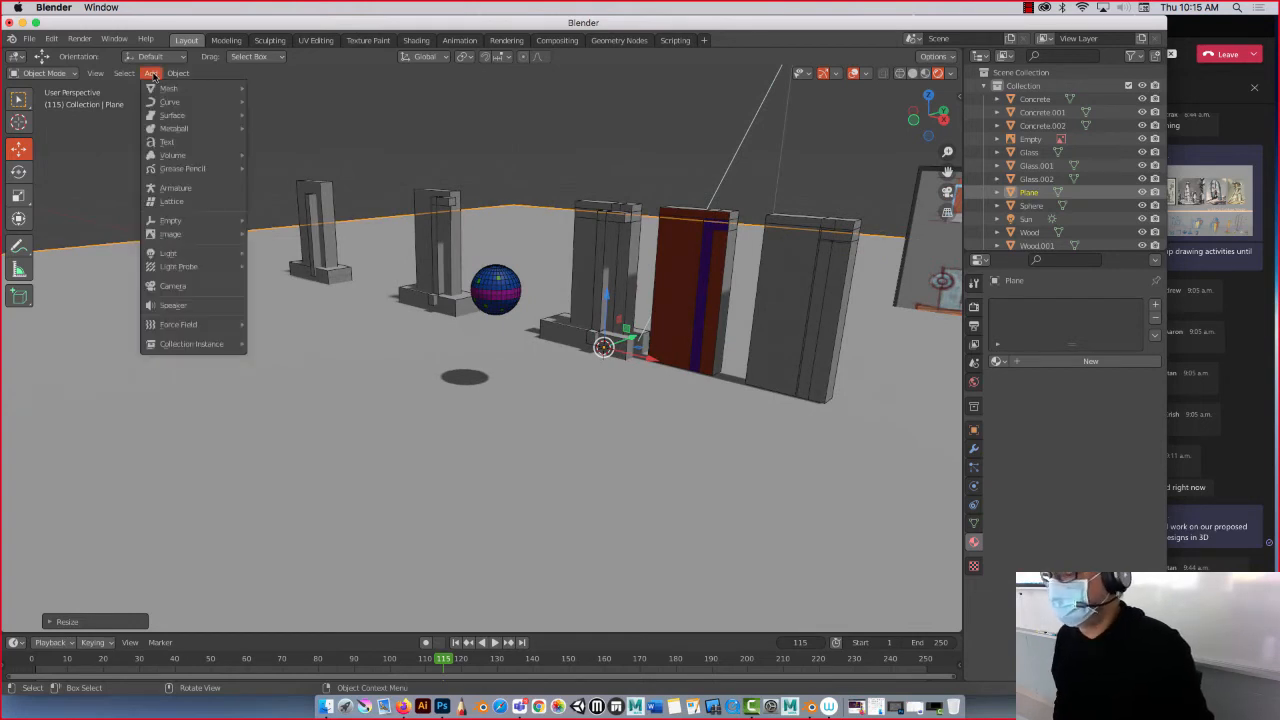
click(180, 286)
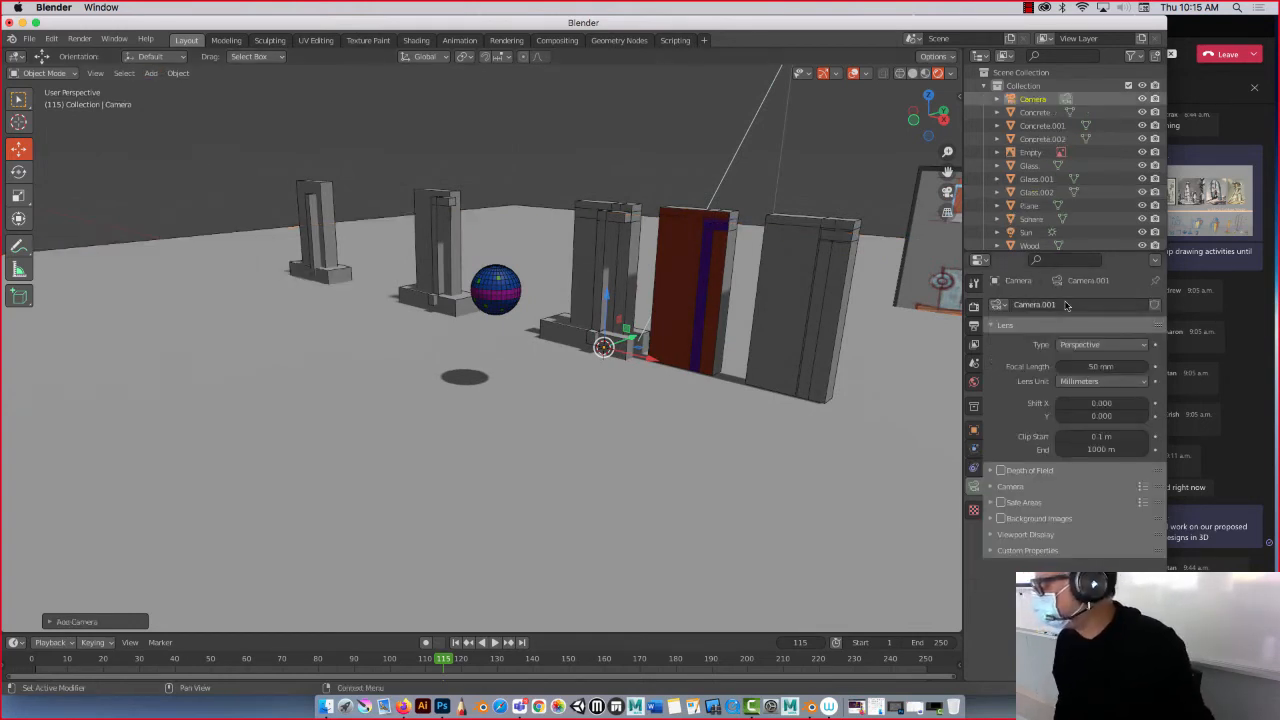
middle_drag(531, 293, 531, 293)
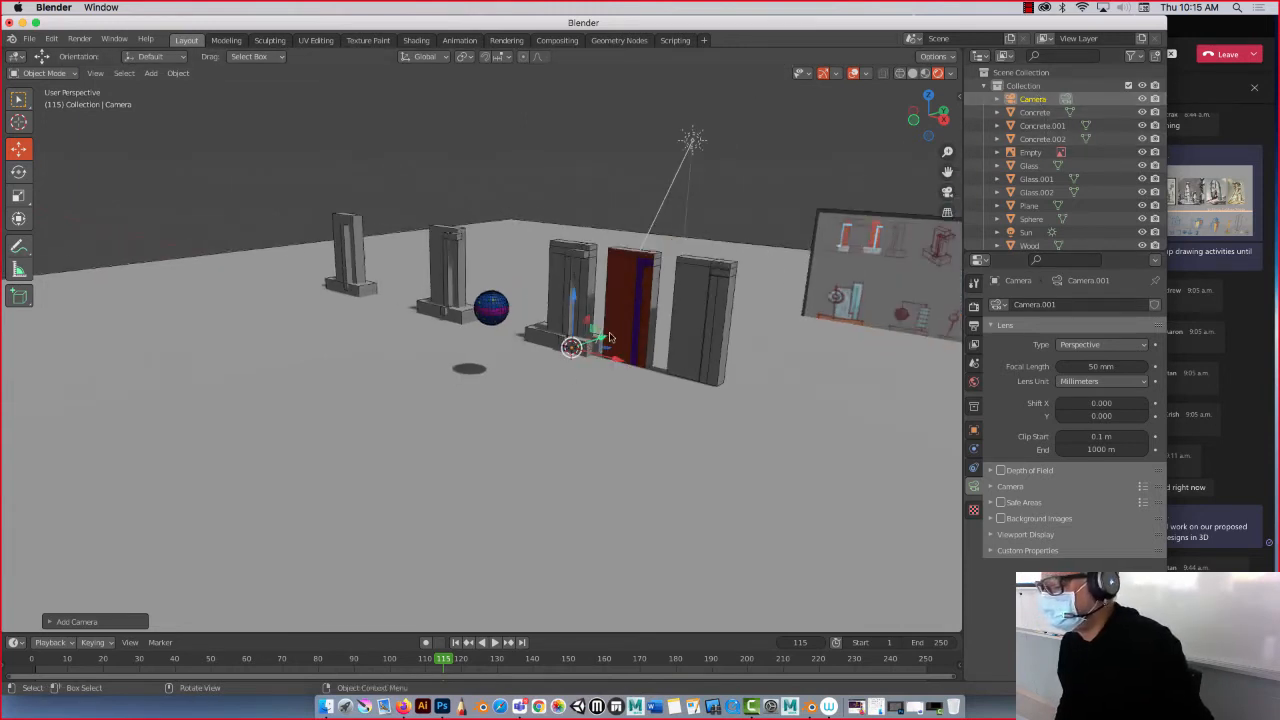
drag(592, 340, 403, 272)
middle_drag(446, 297, 441, 326)
Look through the camera and lock the camera to the view.
click(948, 193)
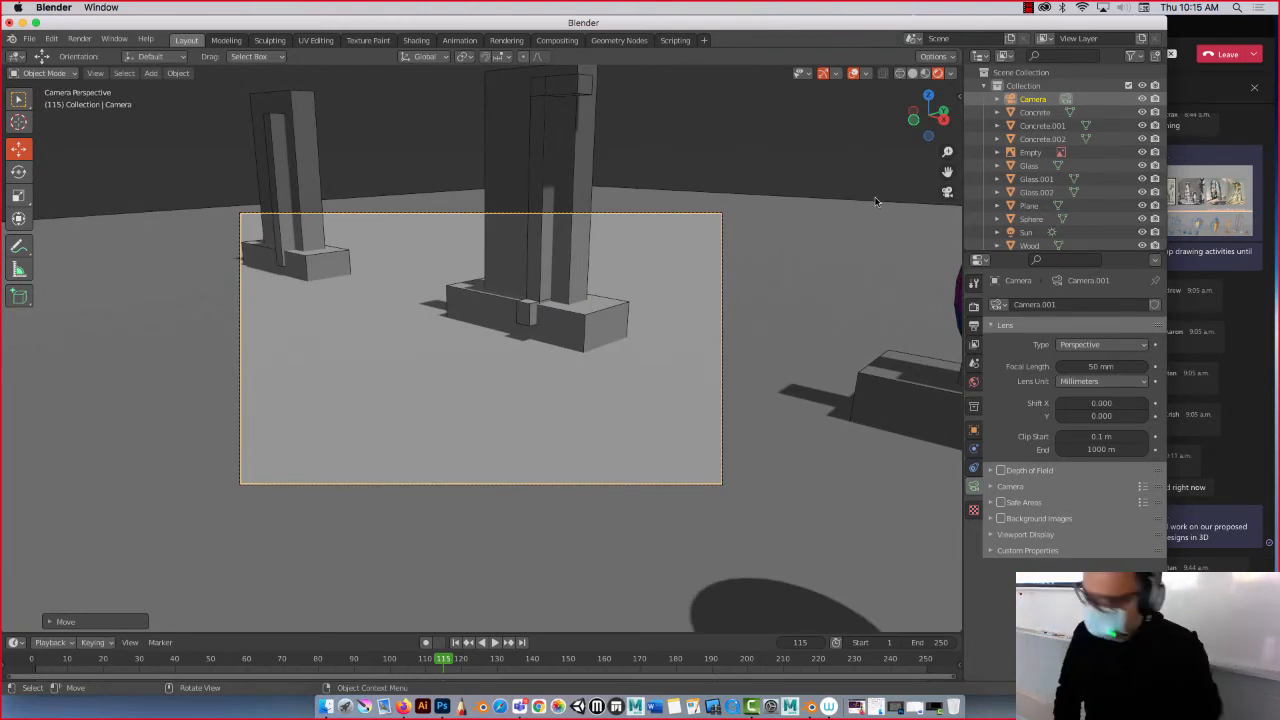
key(n)
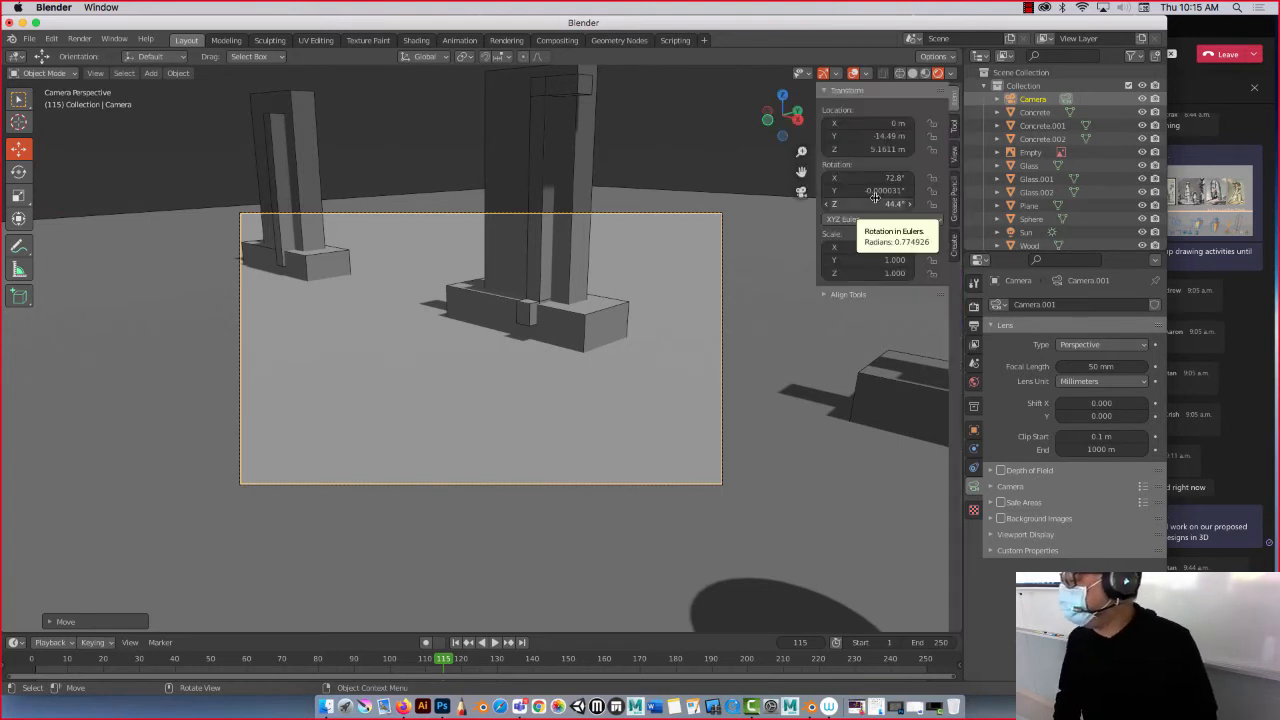
click(954, 155)
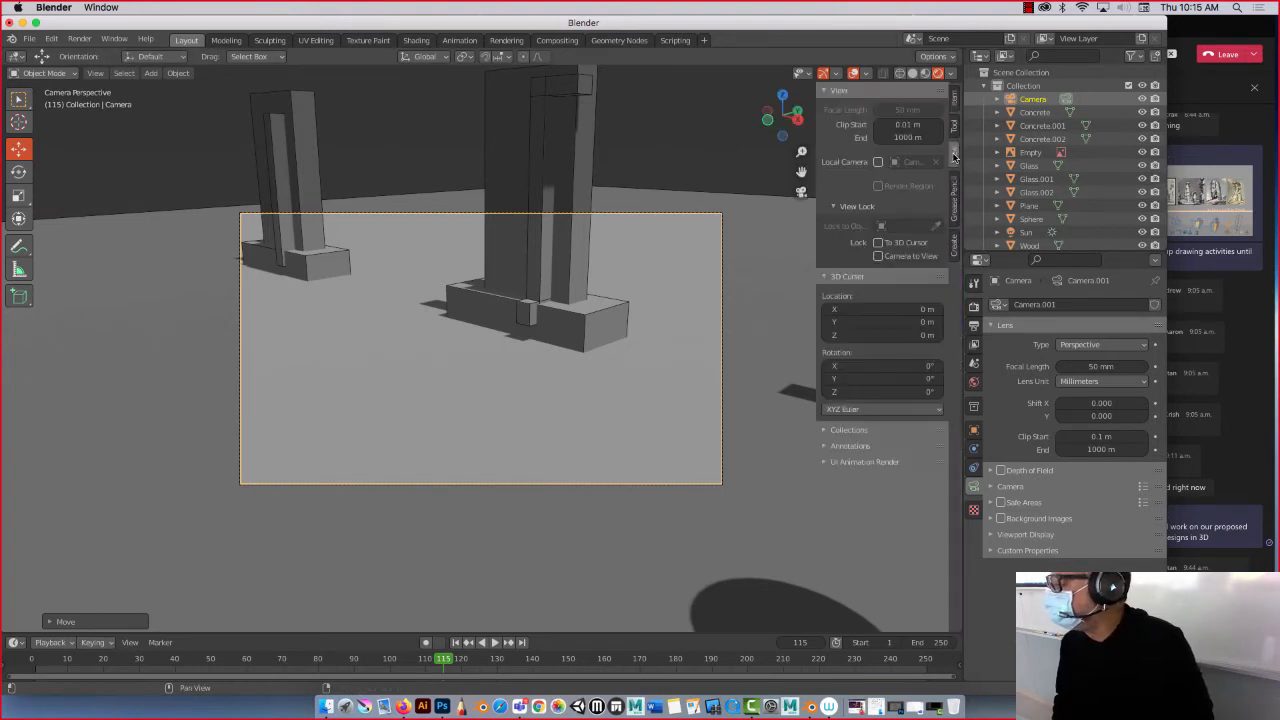
click(878, 256)
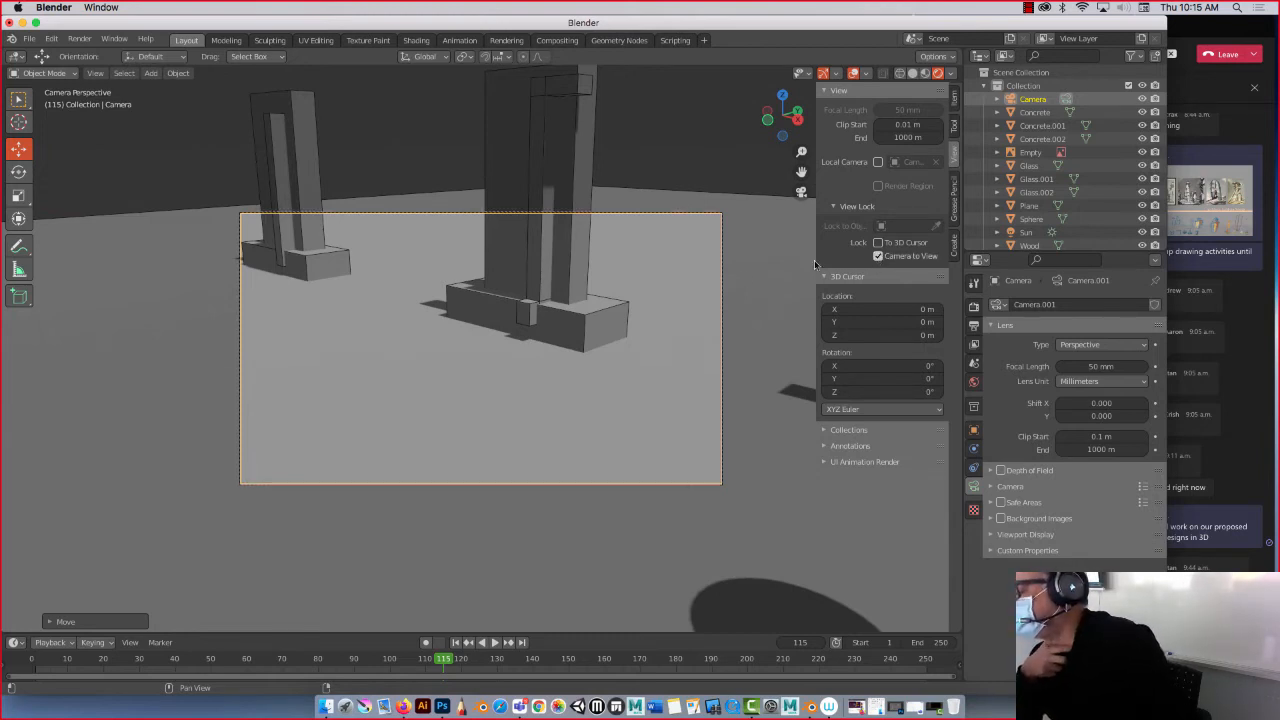
Frame the shot so the sphere, the adjacent concrete structures, the red panel and the plain panel fill the camera frame.
scroll(535, 349, down, 10)
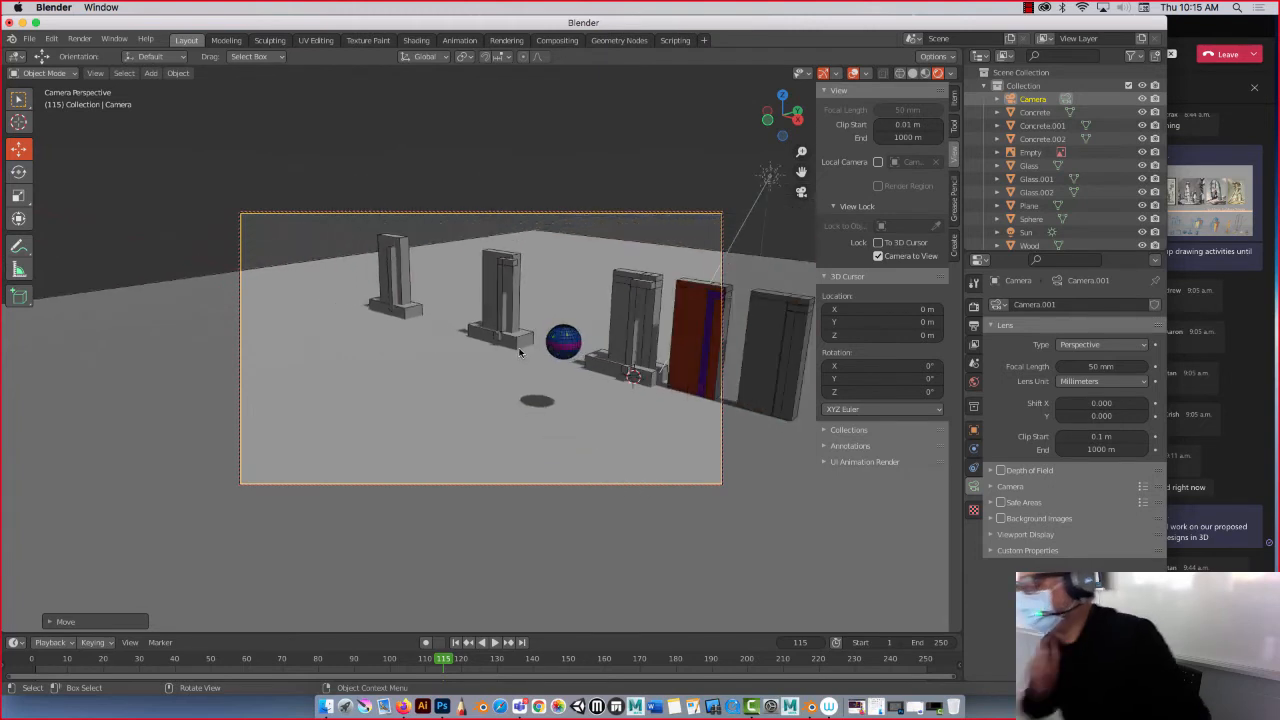
middle_drag(517, 345, 466, 353)
scroll(512, 341, up, 2)
Render a still image from the camera, review it and close the render window.
click(78, 38)
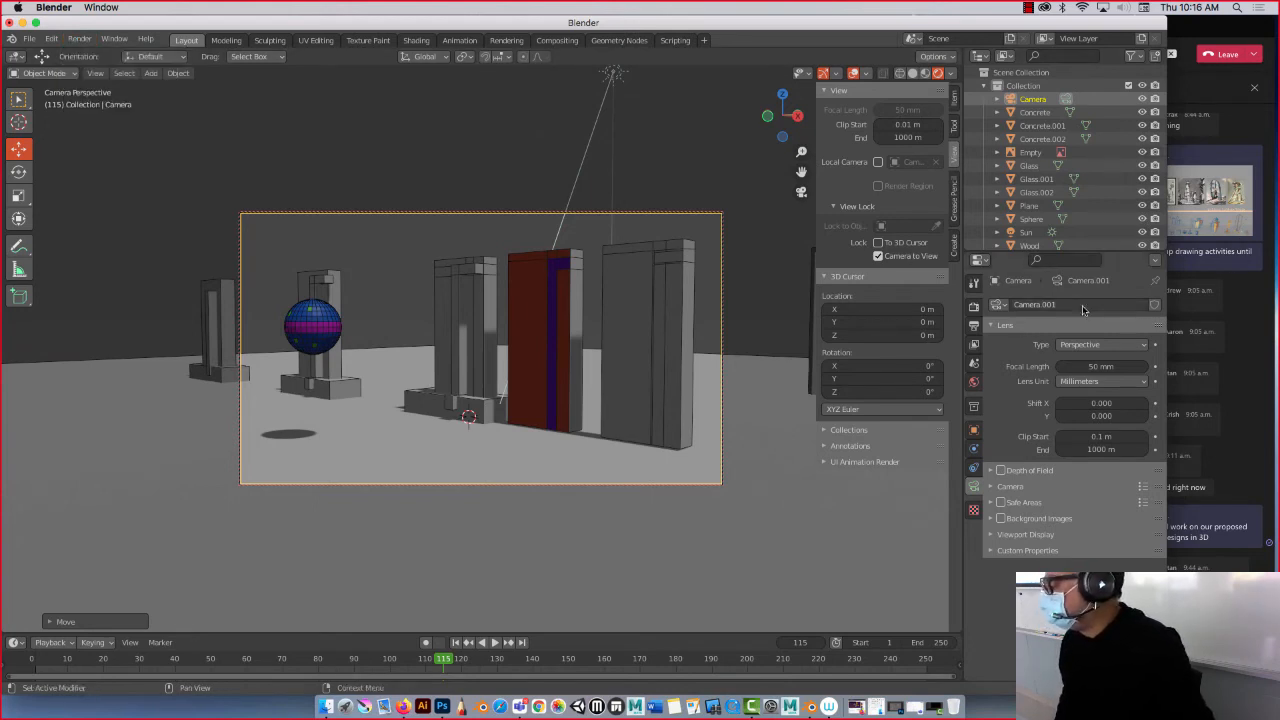
click(78, 38)
click(90, 54)
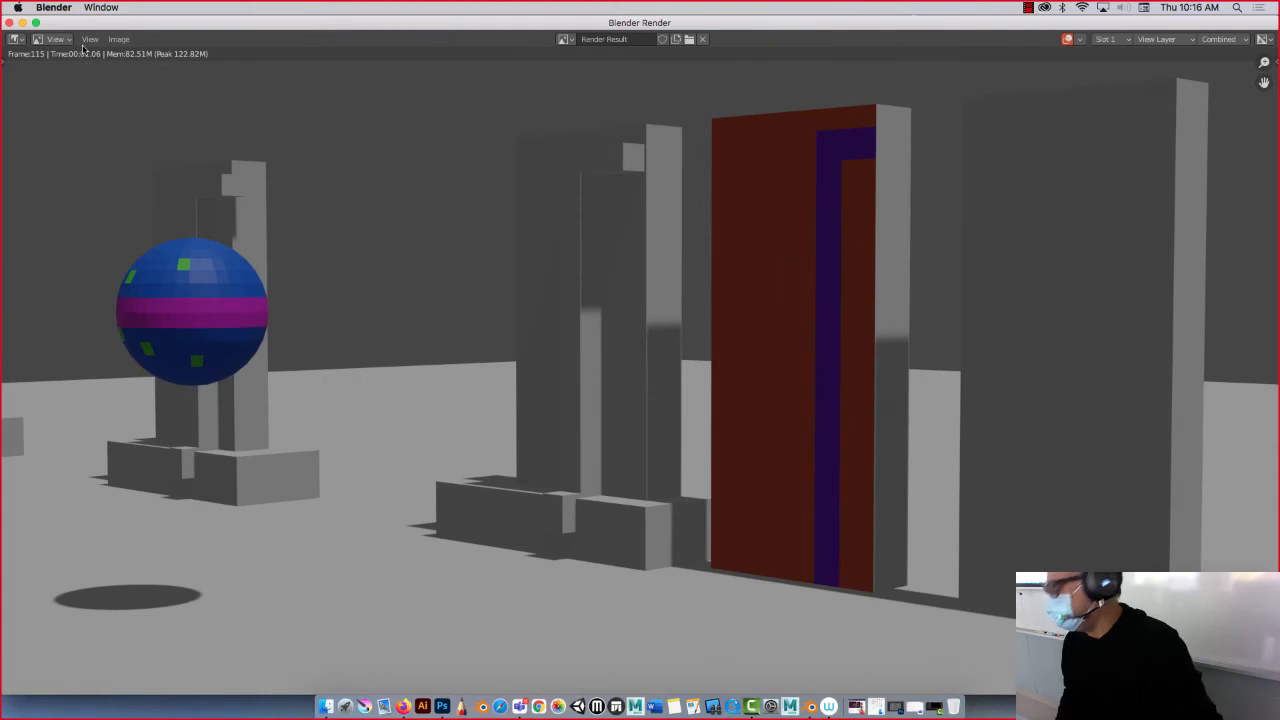
click(10, 22)
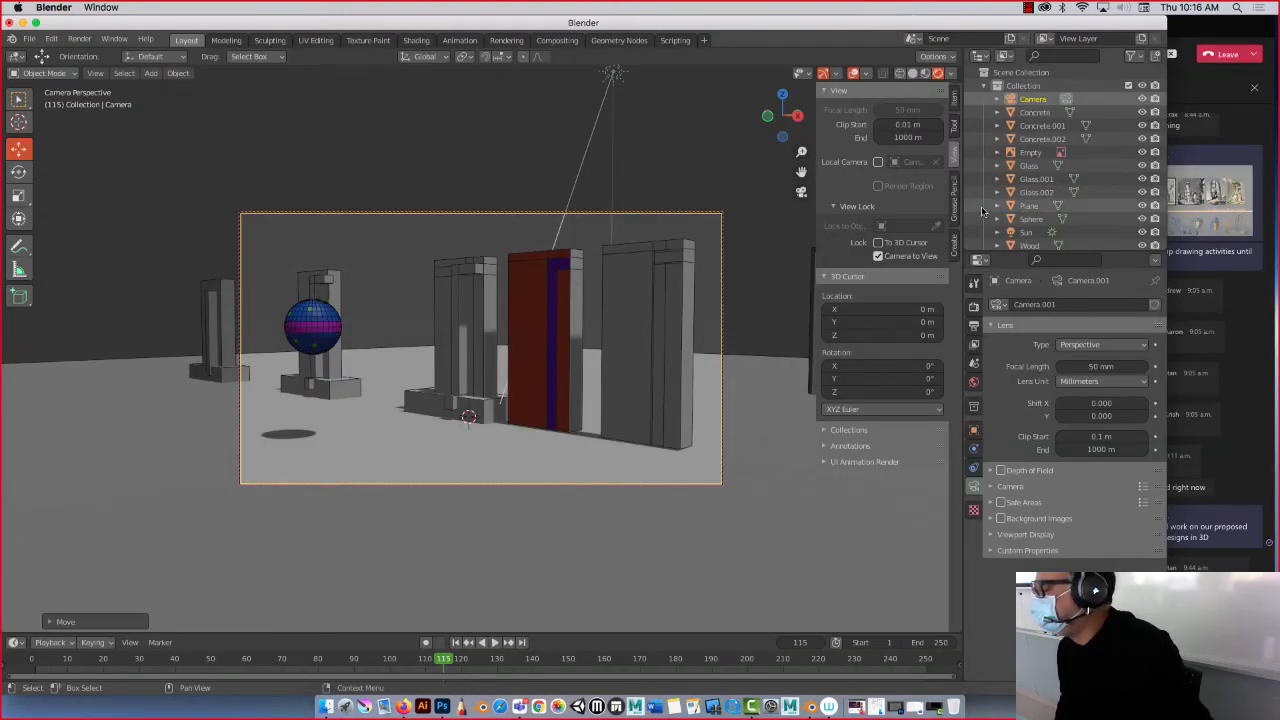
Keep Eevee as the render engine and enable Ambient Occlusion and Bloom.
click(973, 307)
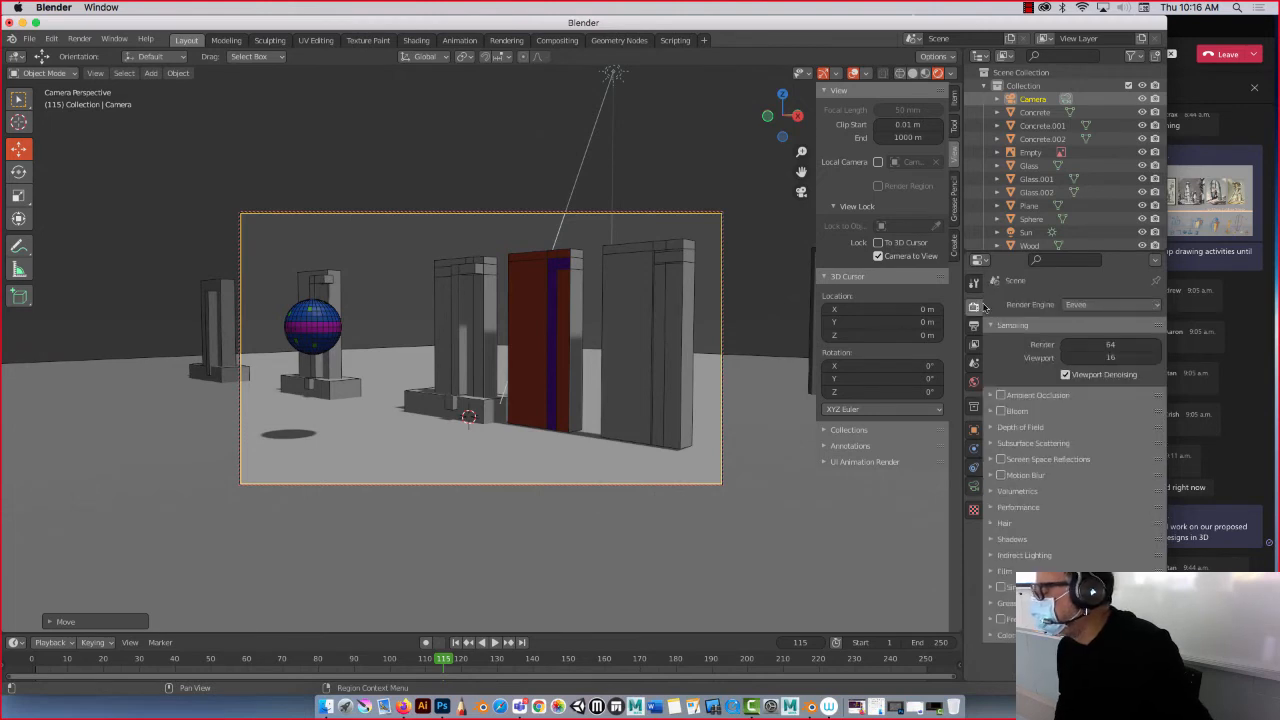
click(1111, 305)
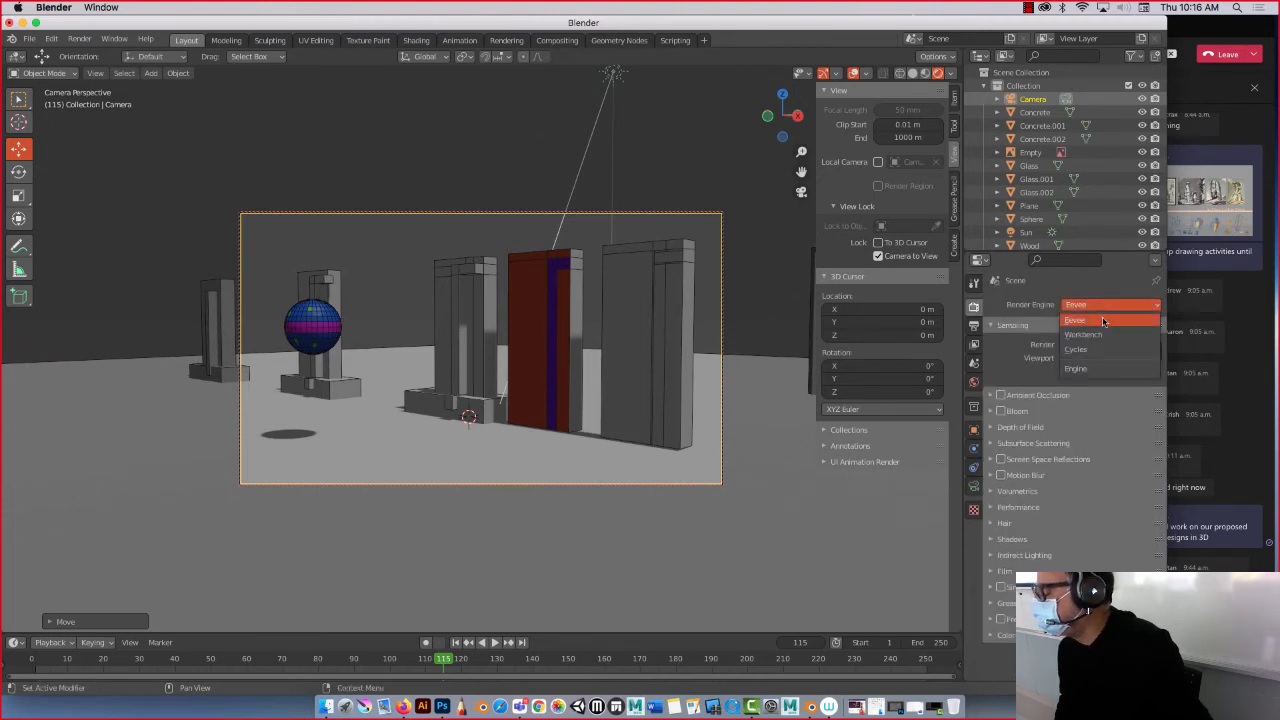
click(1103, 321)
click(1000, 395)
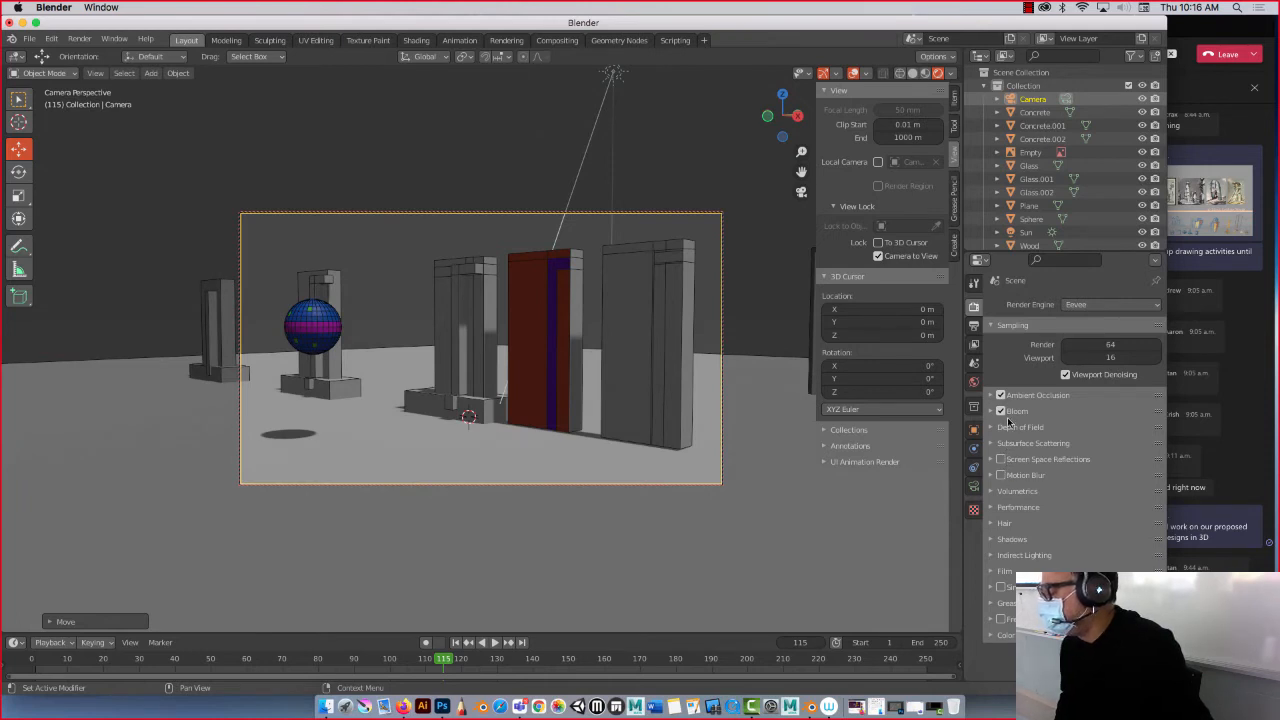
click(1001, 411)
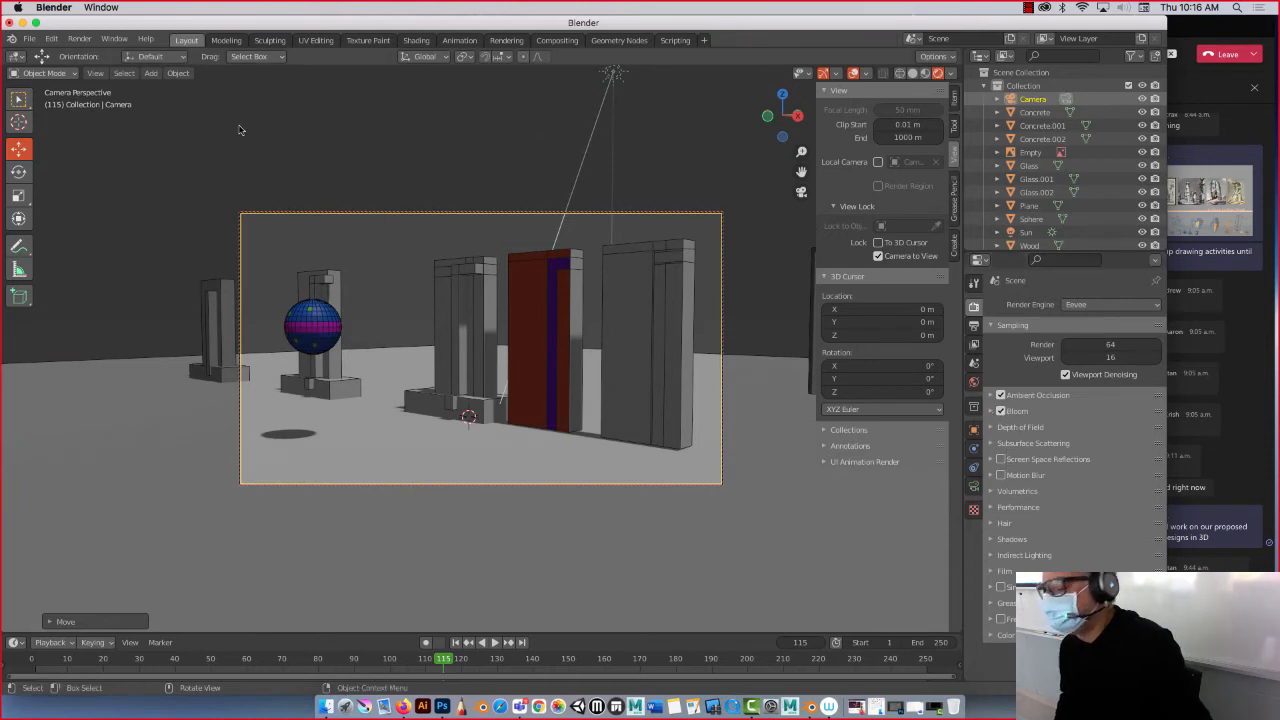
Render the image again with Ambient Occlusion and Bloom enabled, and close the result after checking it.
click(80, 39)
click(88, 54)
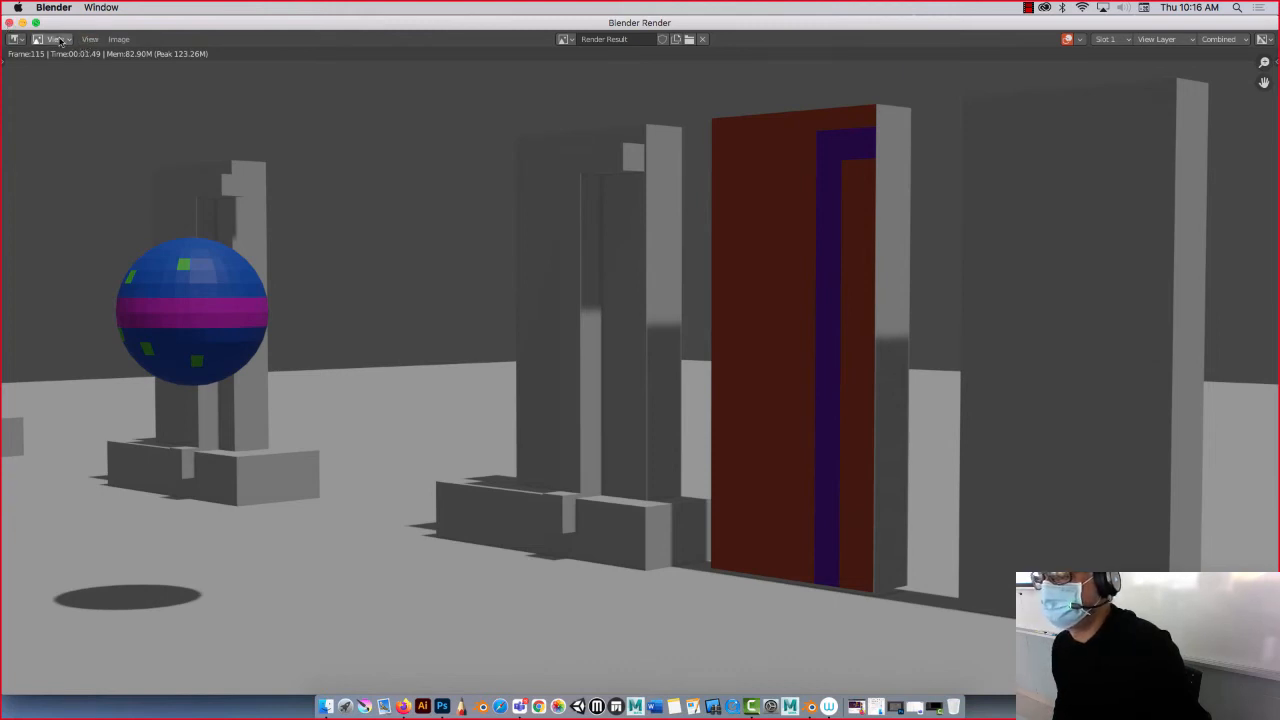
click(110, 39)
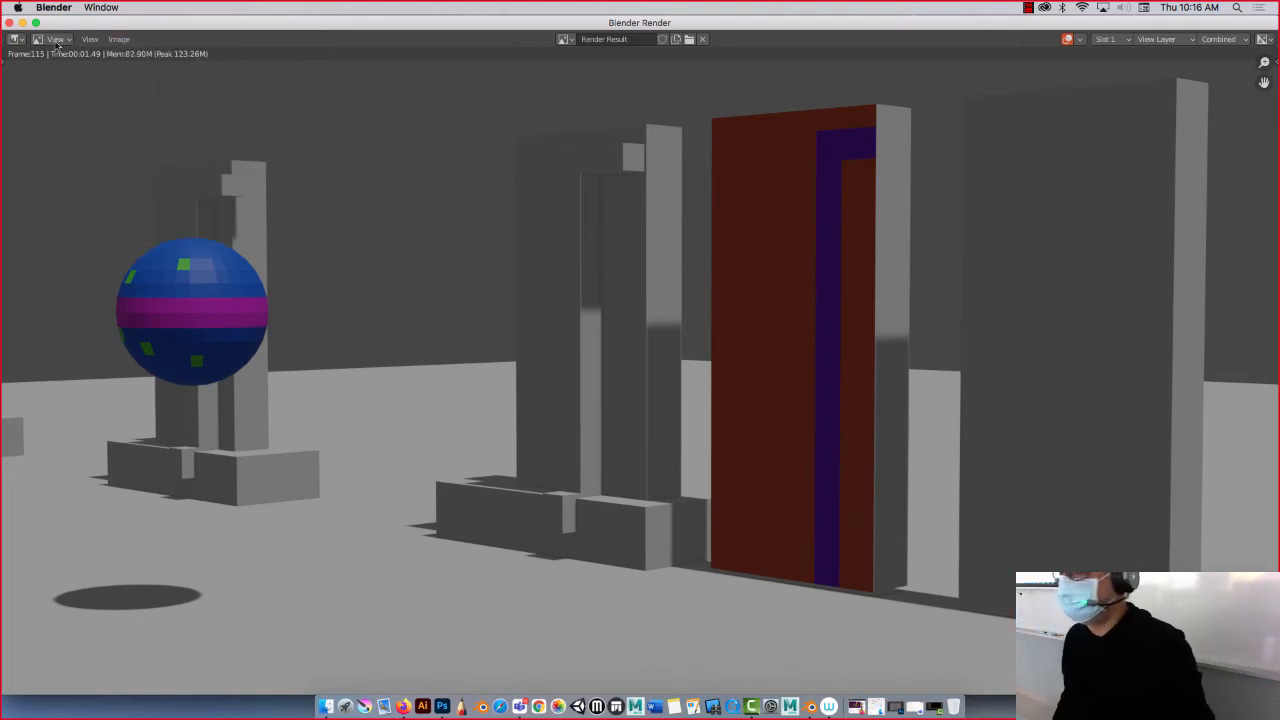
click(9, 22)
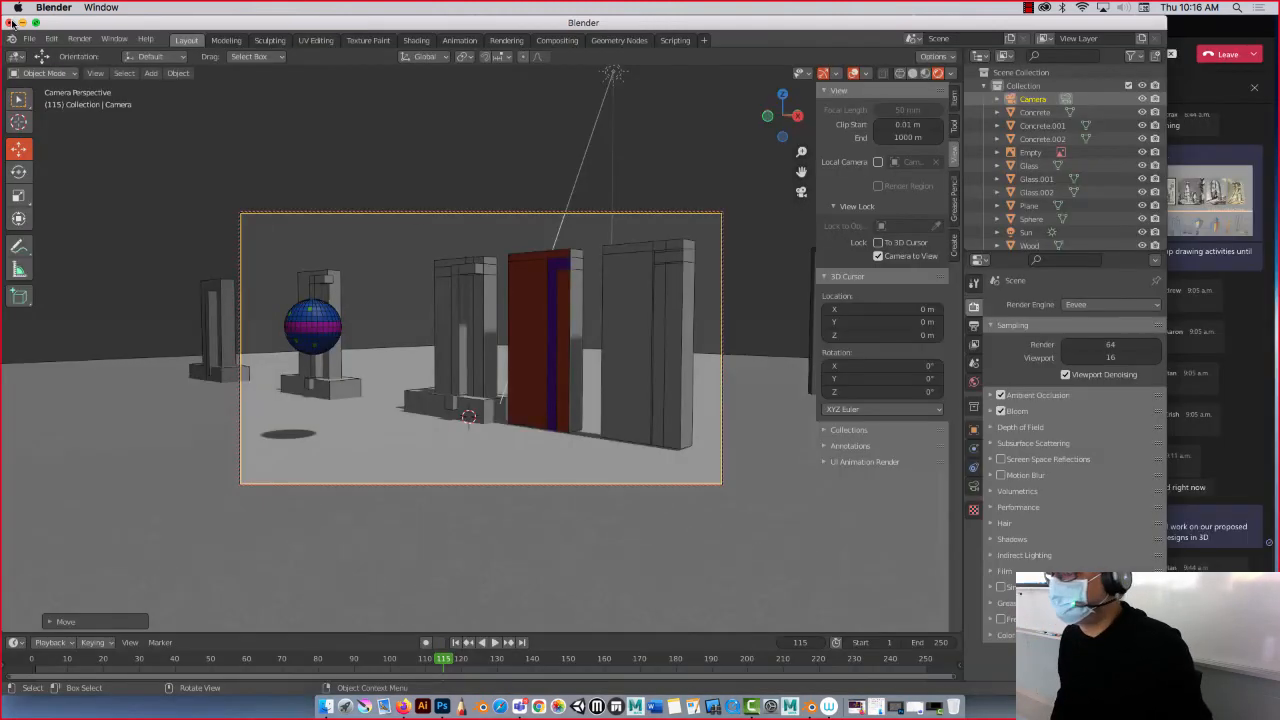
Change the Sun light's color to a warm yellow.
click(613, 74)
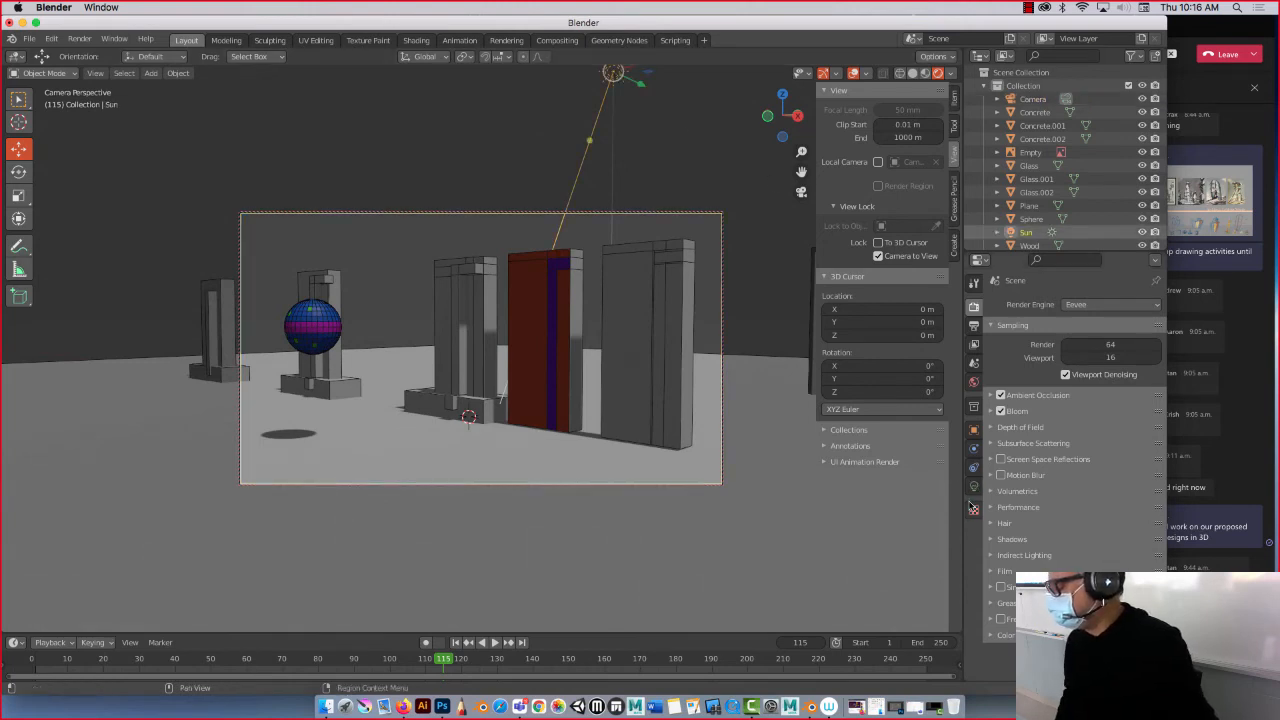
click(974, 486)
click(1106, 379)
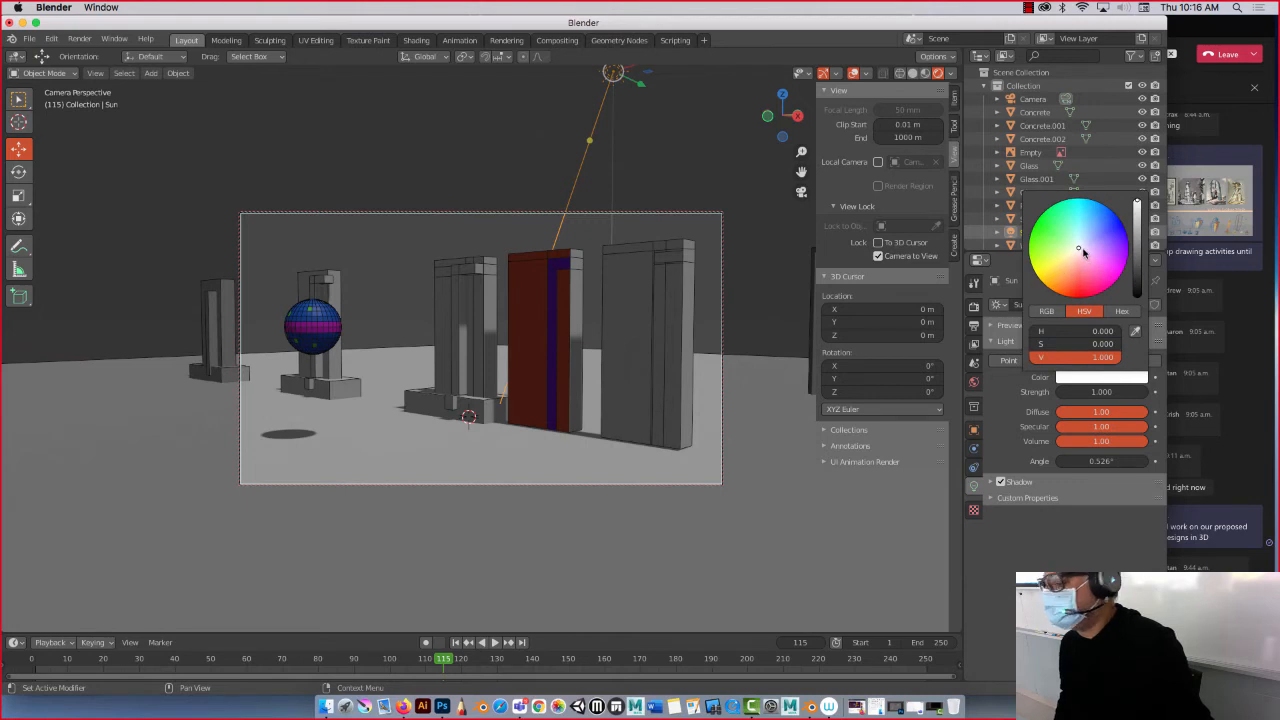
mouse_move(1083, 251)
mouse_down()
mouse_move(1091, 241)
mouse_move(1062, 267)
mouse_up()
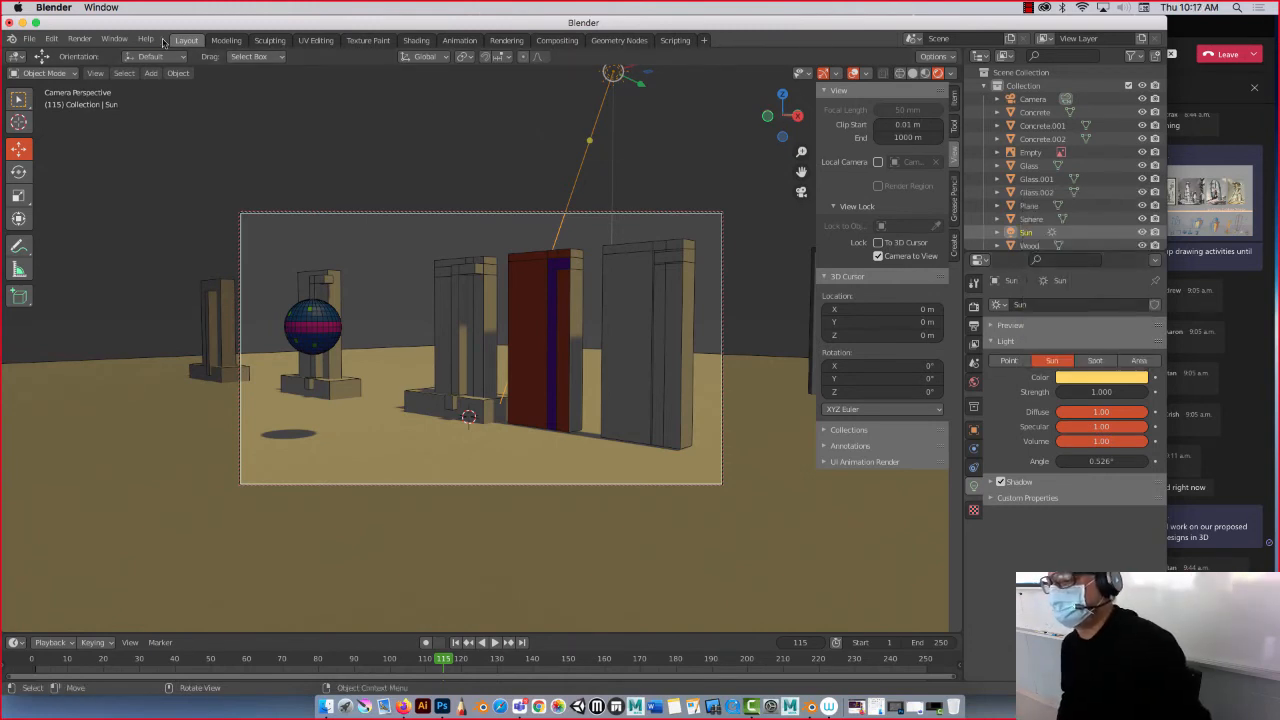
Render the scene under the yellow sunlight and close the render window after viewing it.
click(80, 40)
click(80, 54)
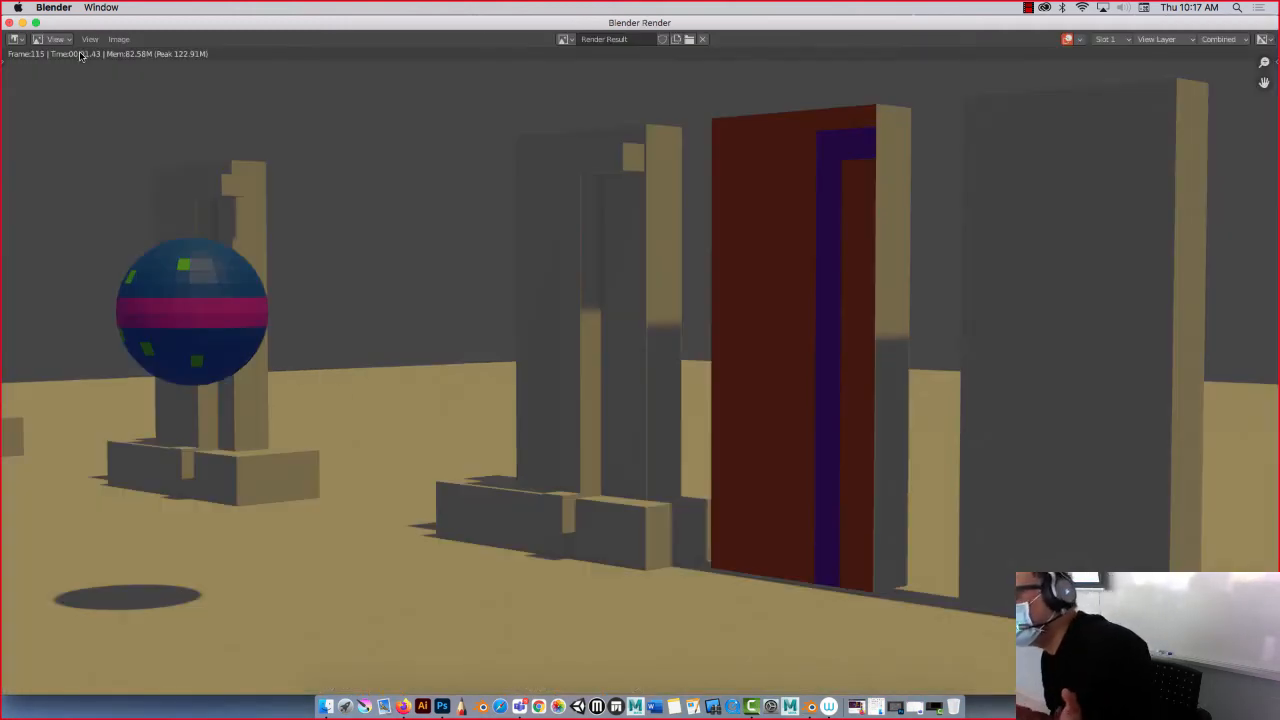
click(8, 23)
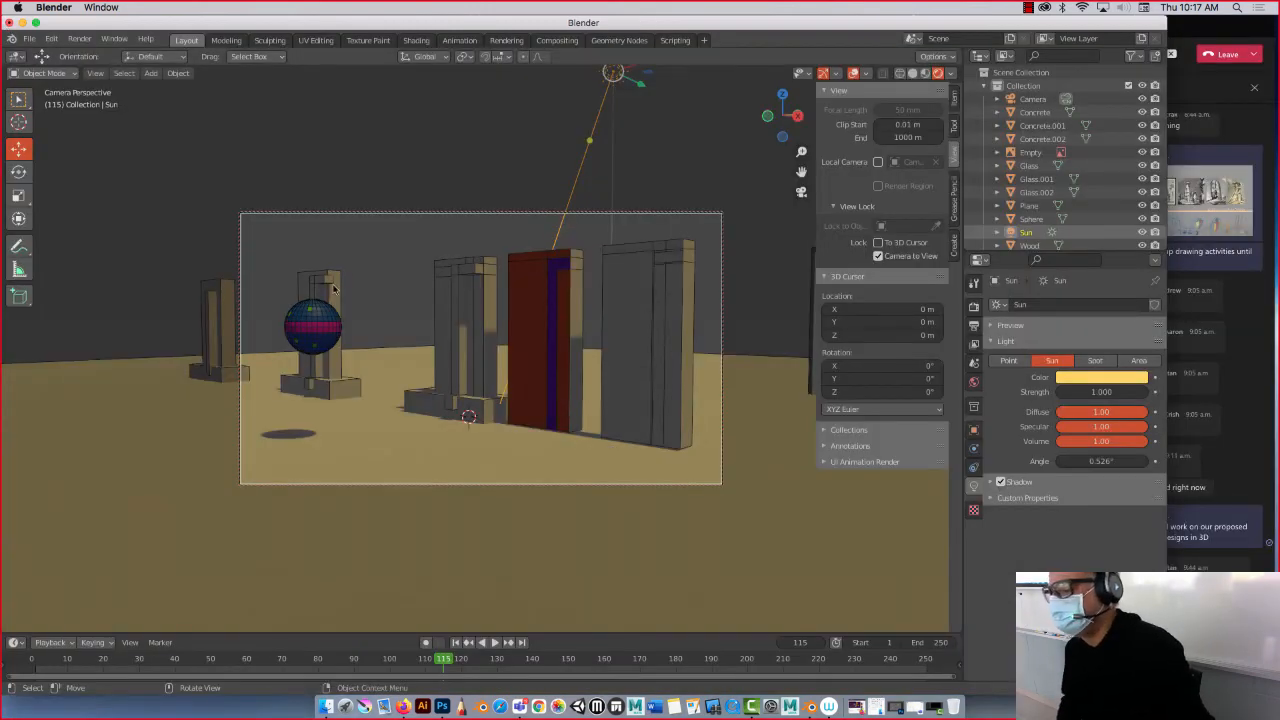
Add a second material slot with a new material to the Glass.002 object.
click(326, 318)
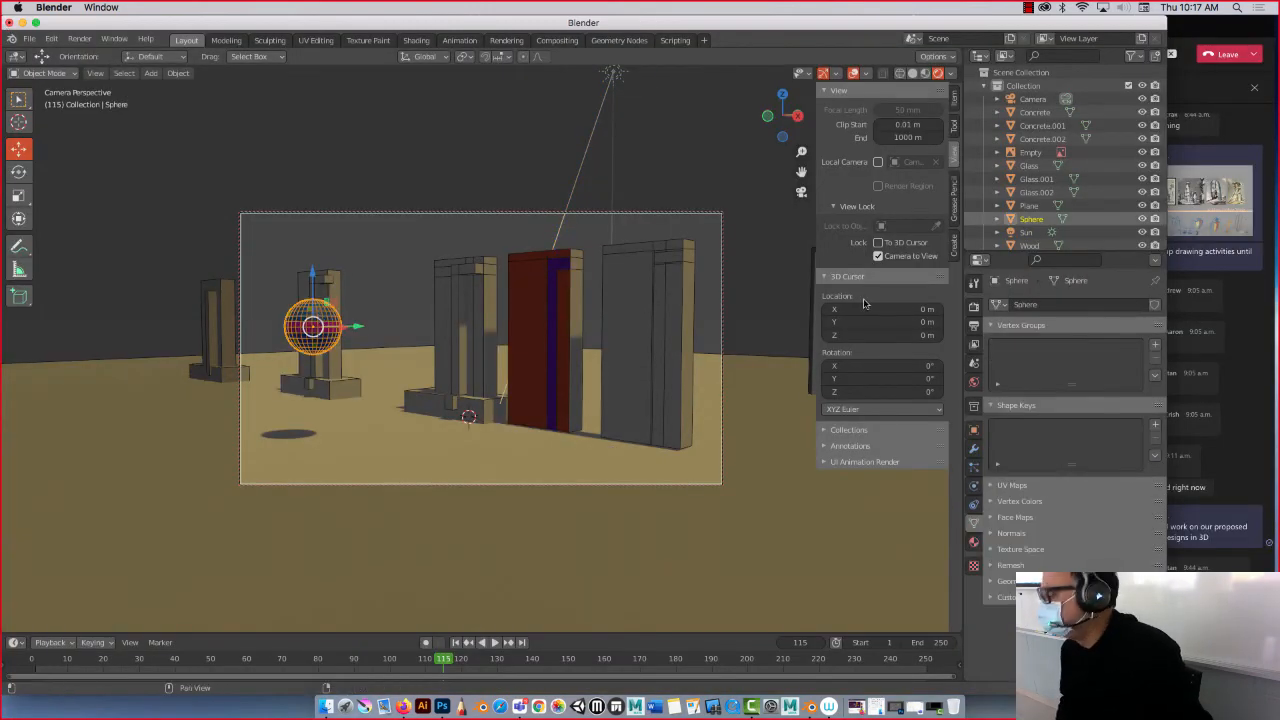
click(509, 171)
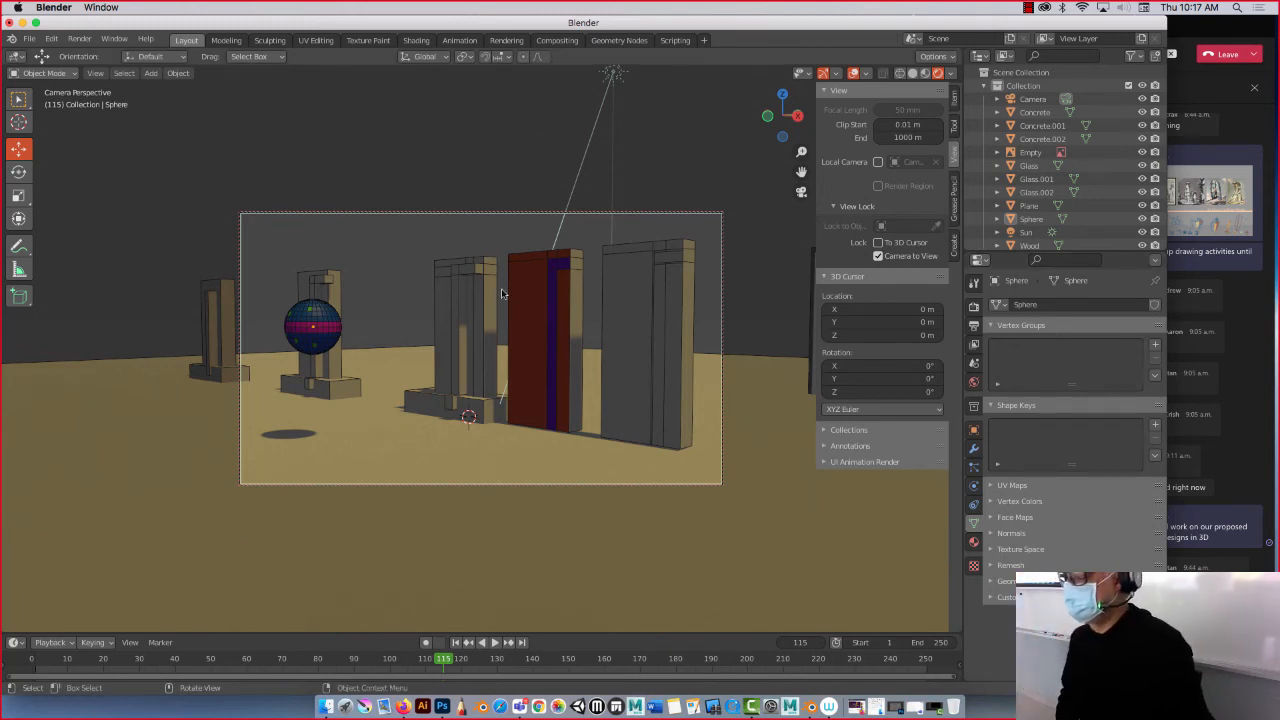
click(467, 273)
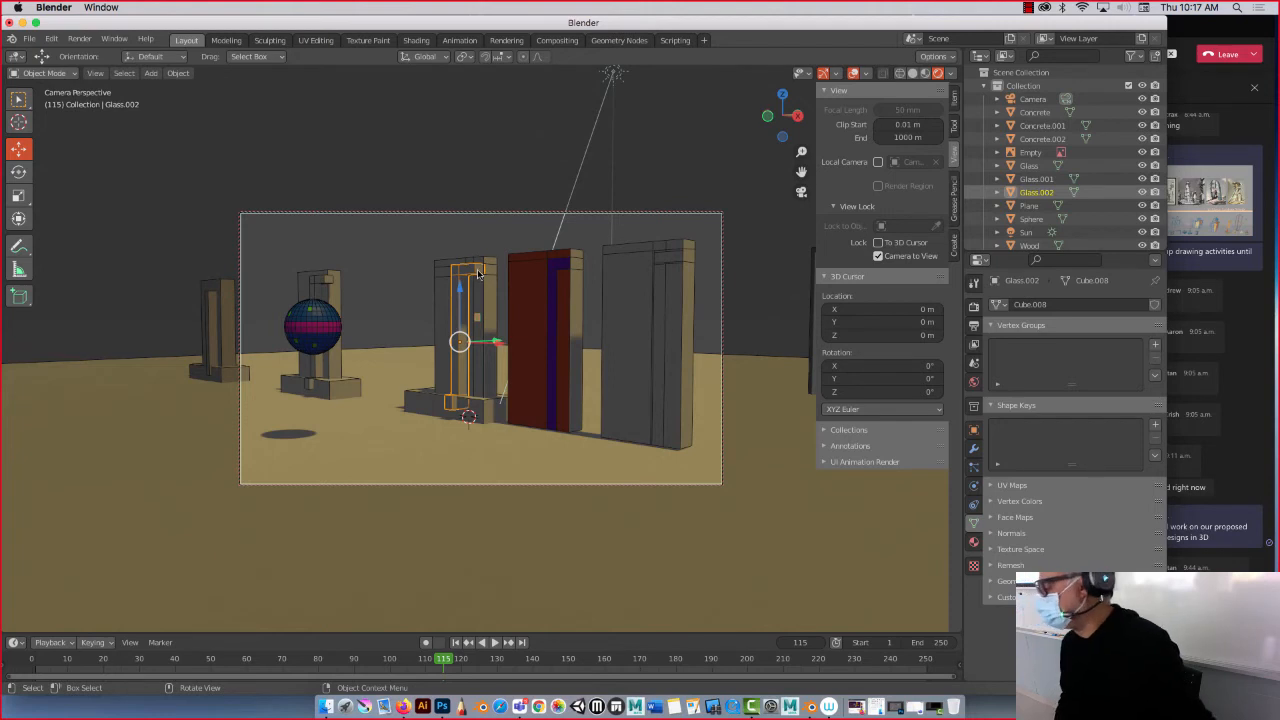
click(973, 543)
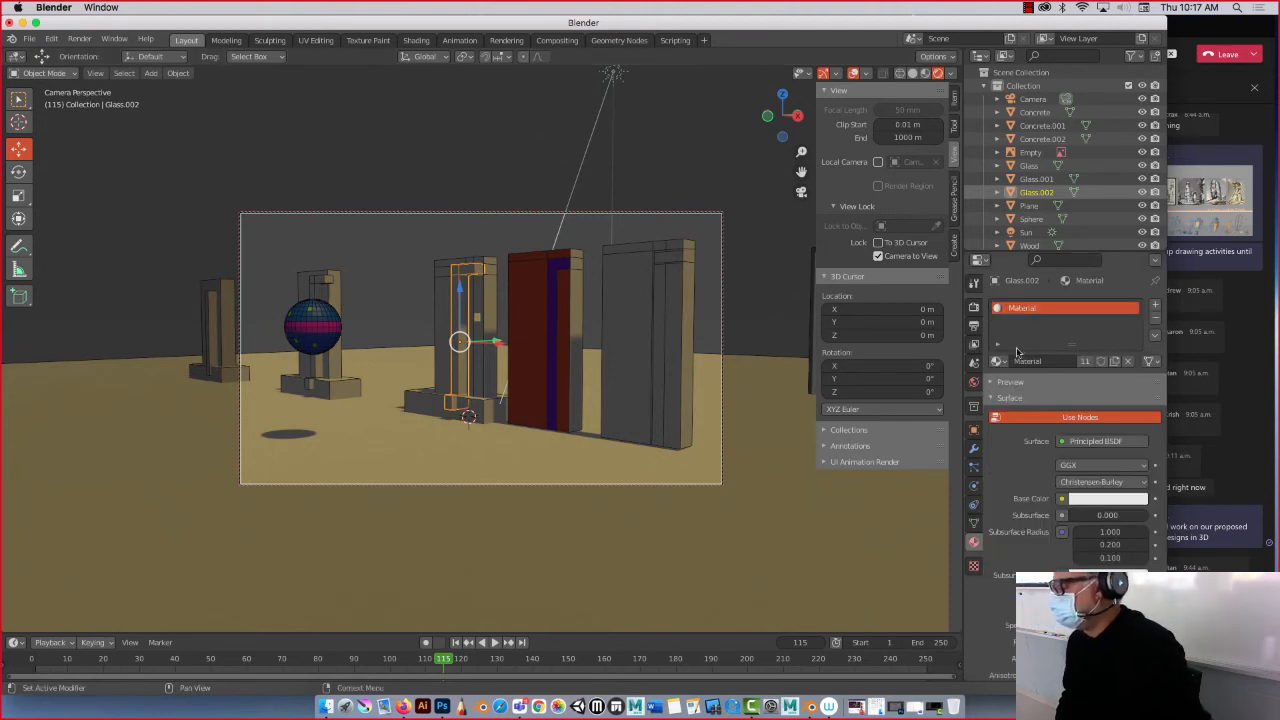
click(1155, 304)
click(1071, 388)
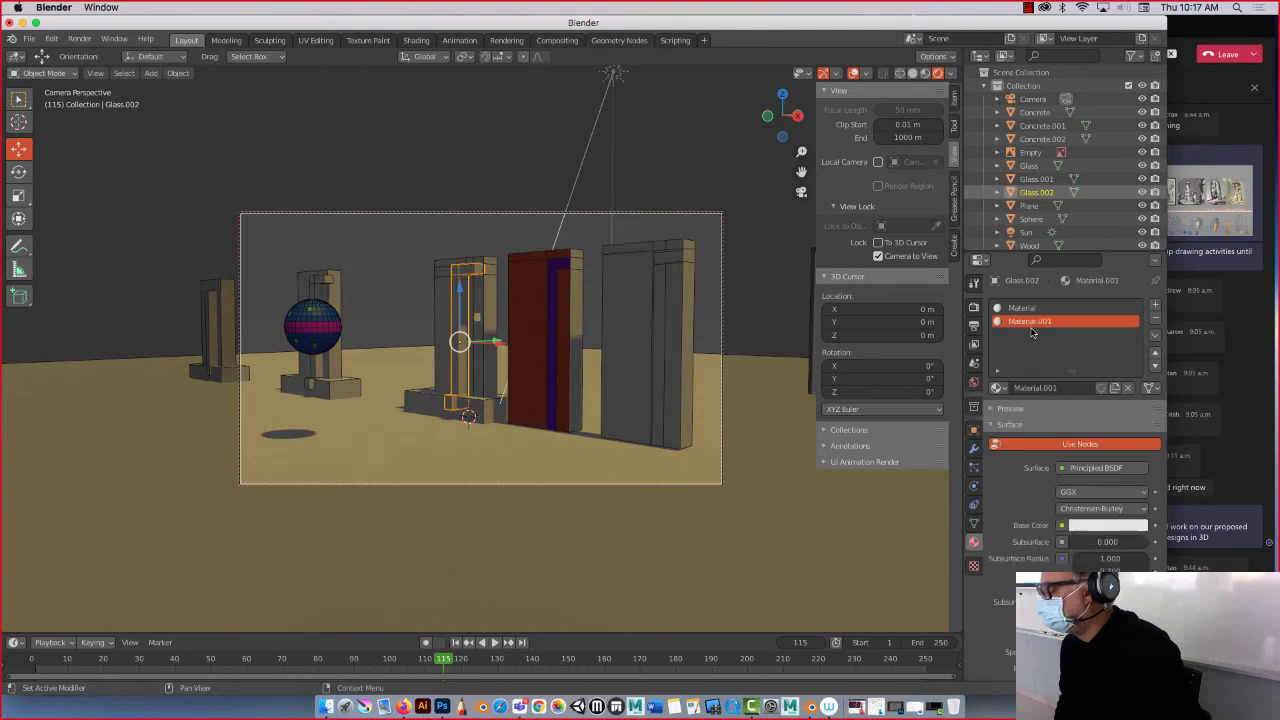
Rename the new material on Glass.002 as BlueGlow.
double_click(1035, 322)
text(E)
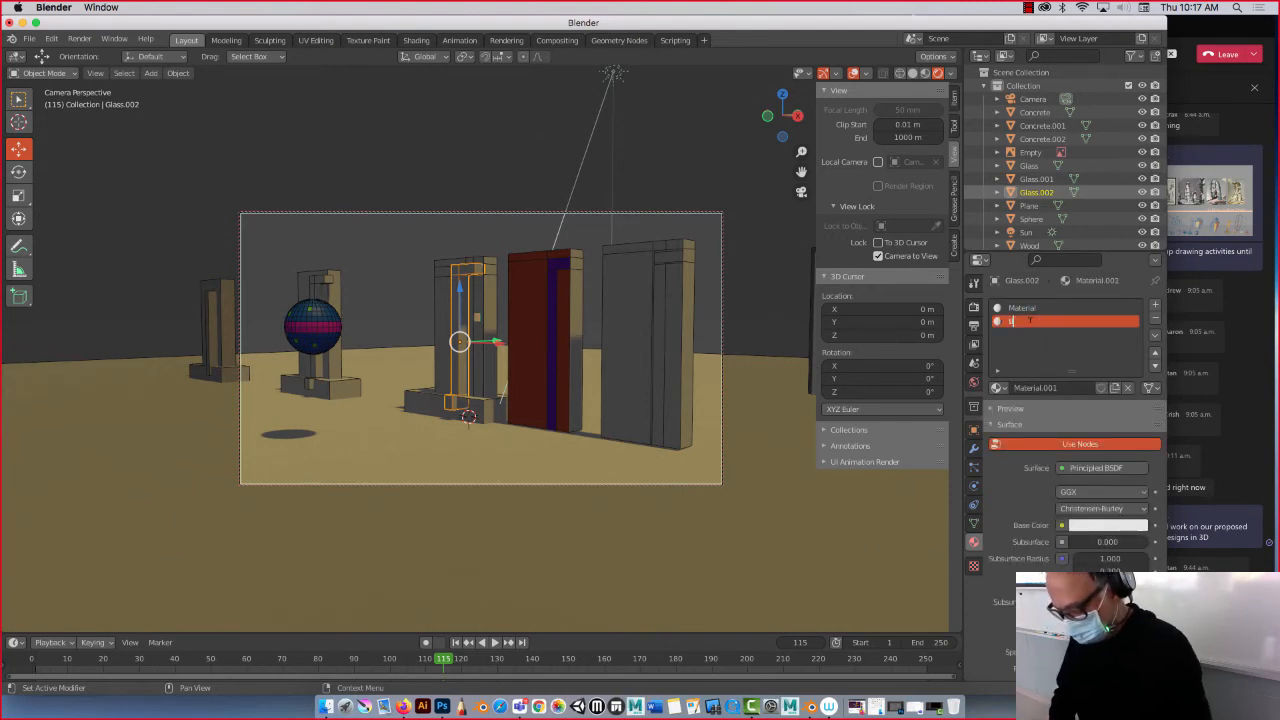
text(lueG)
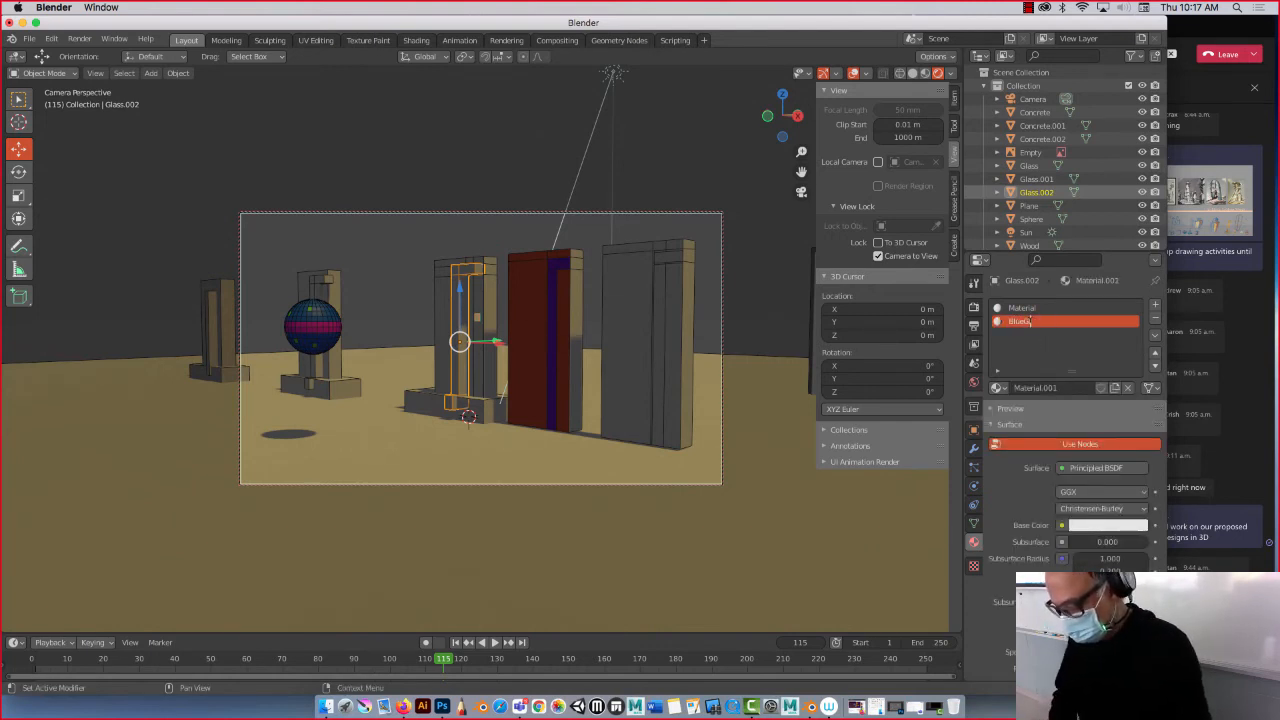
text(low)
key(Return)
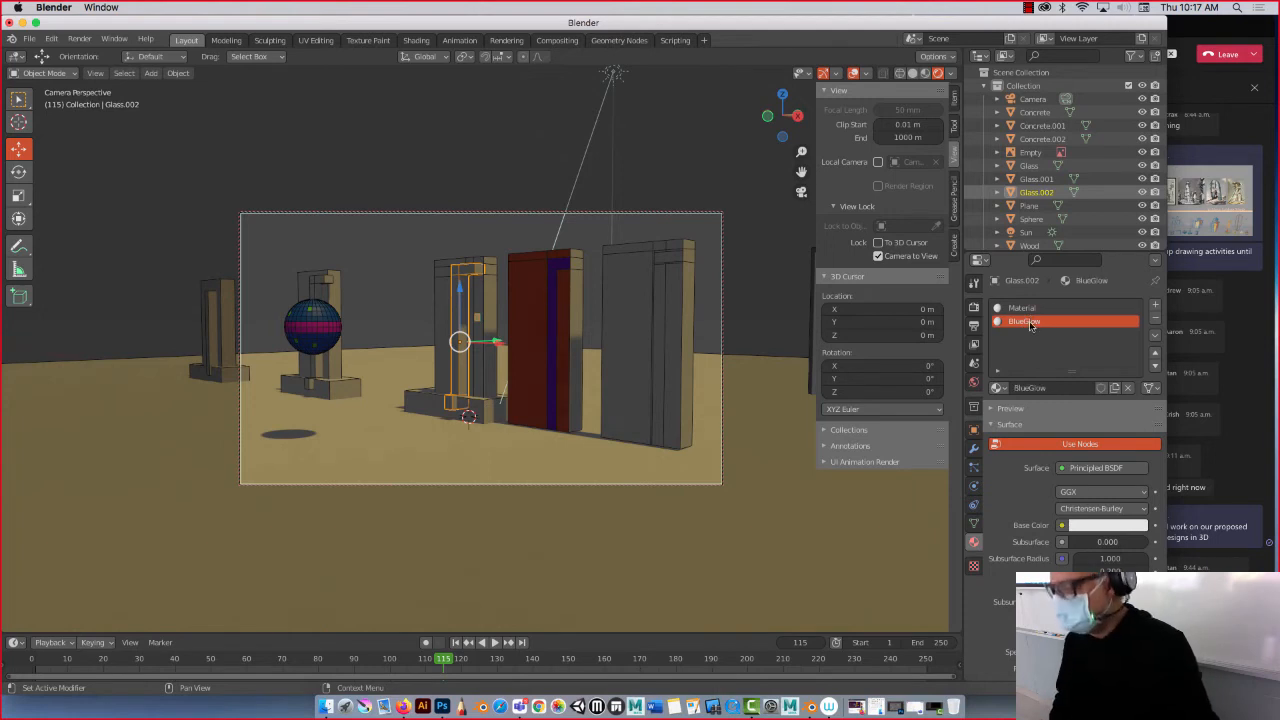
Set the BlueGlow material's base color to light blue.
click(1097, 526)
click(1108, 366)
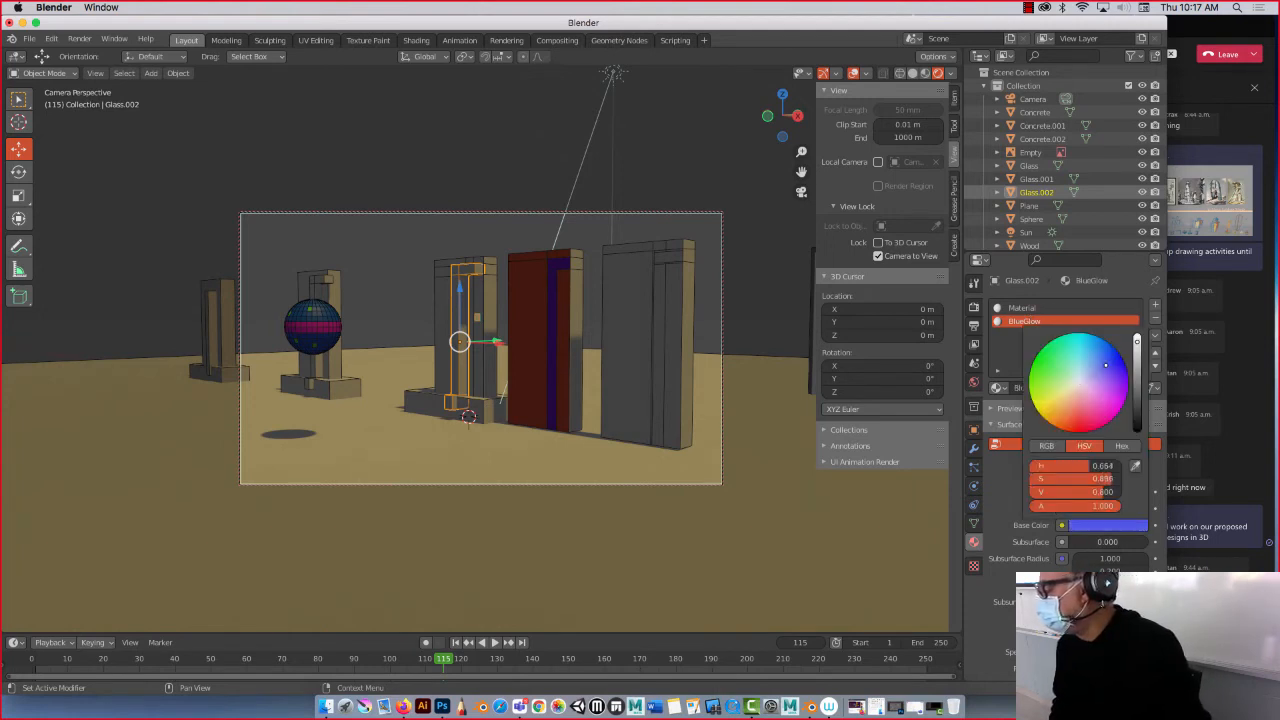
drag(1112, 371, 1093, 363)
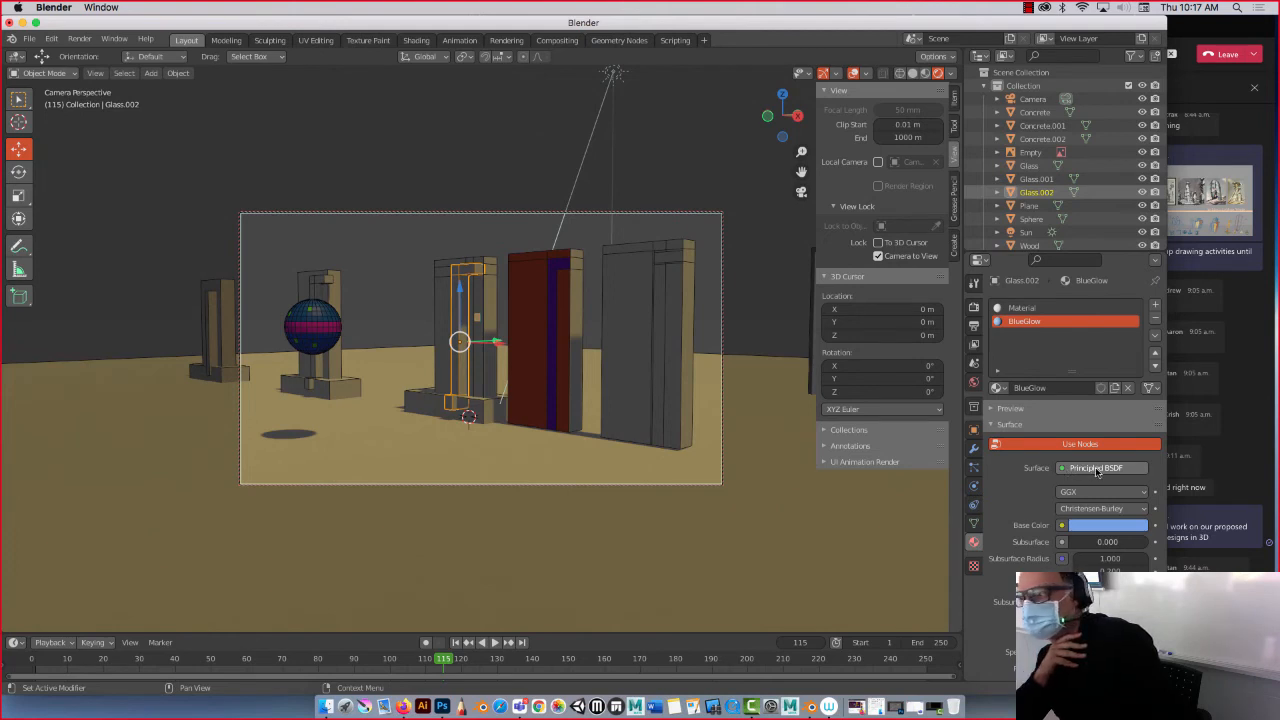
Switch the BlueGlow material's surface shader to Emission and set its emission color to light blue.
click(1097, 469)
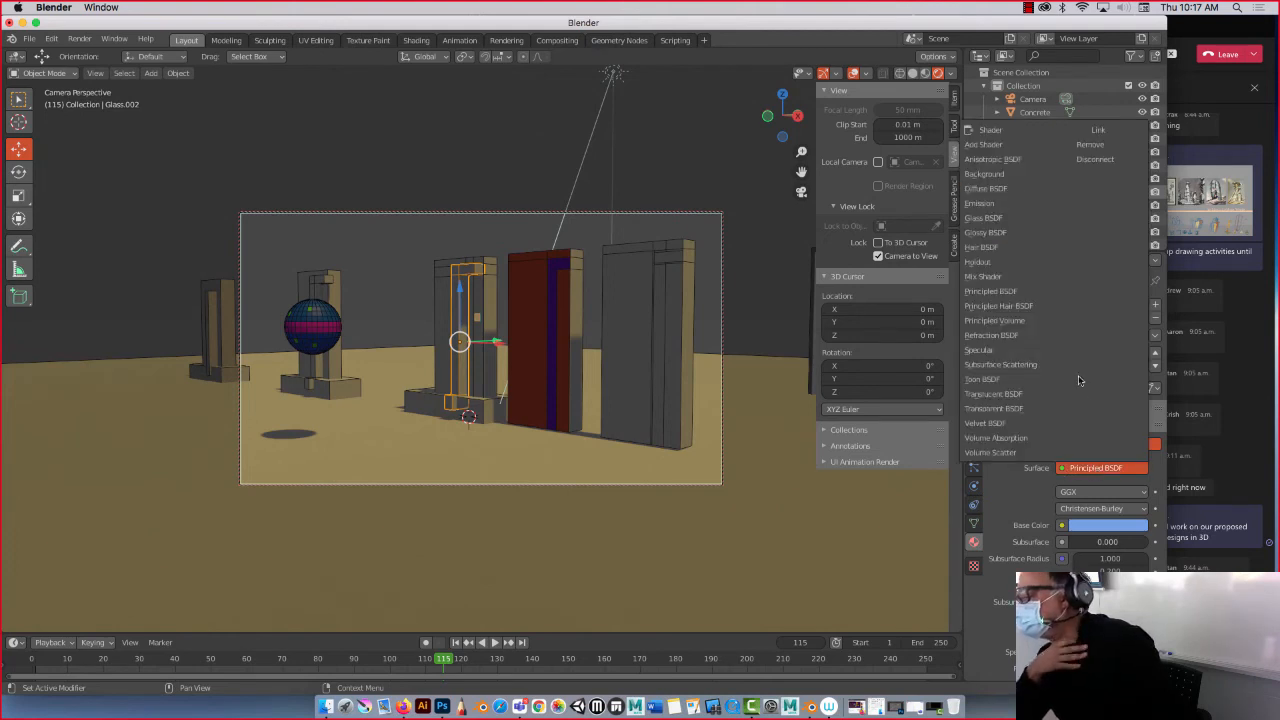
click(994, 204)
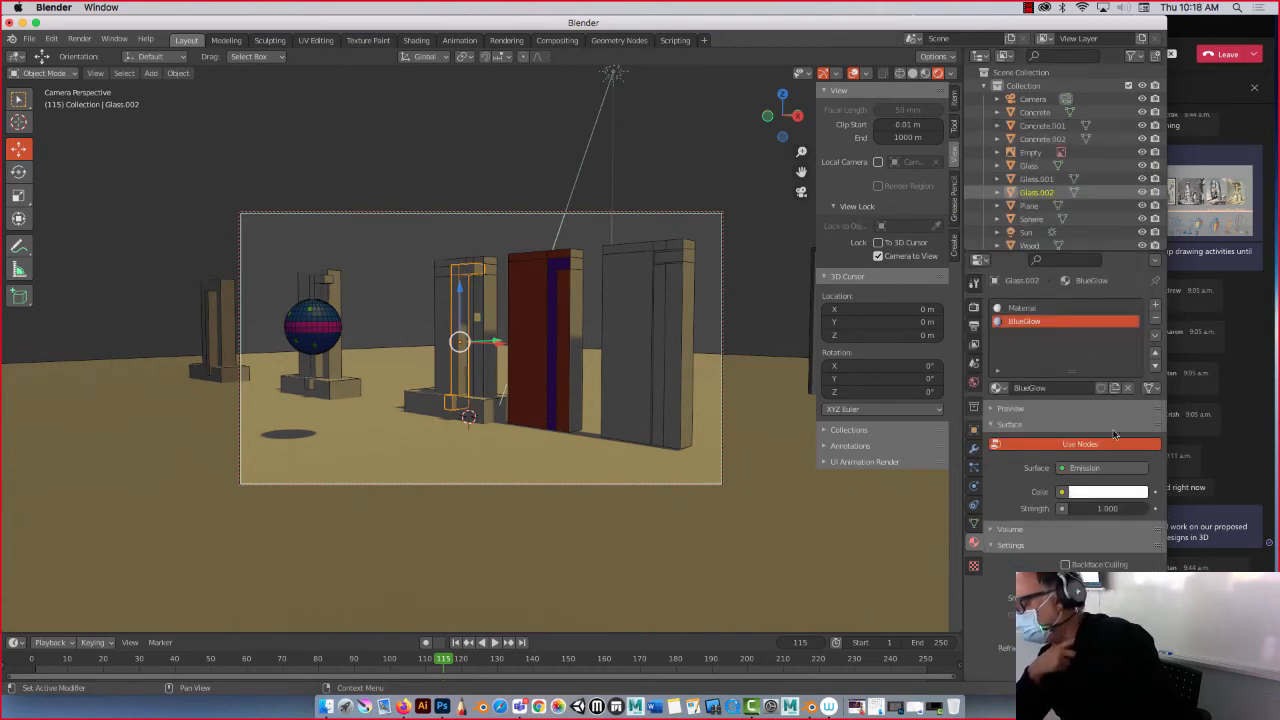
click(1115, 492)
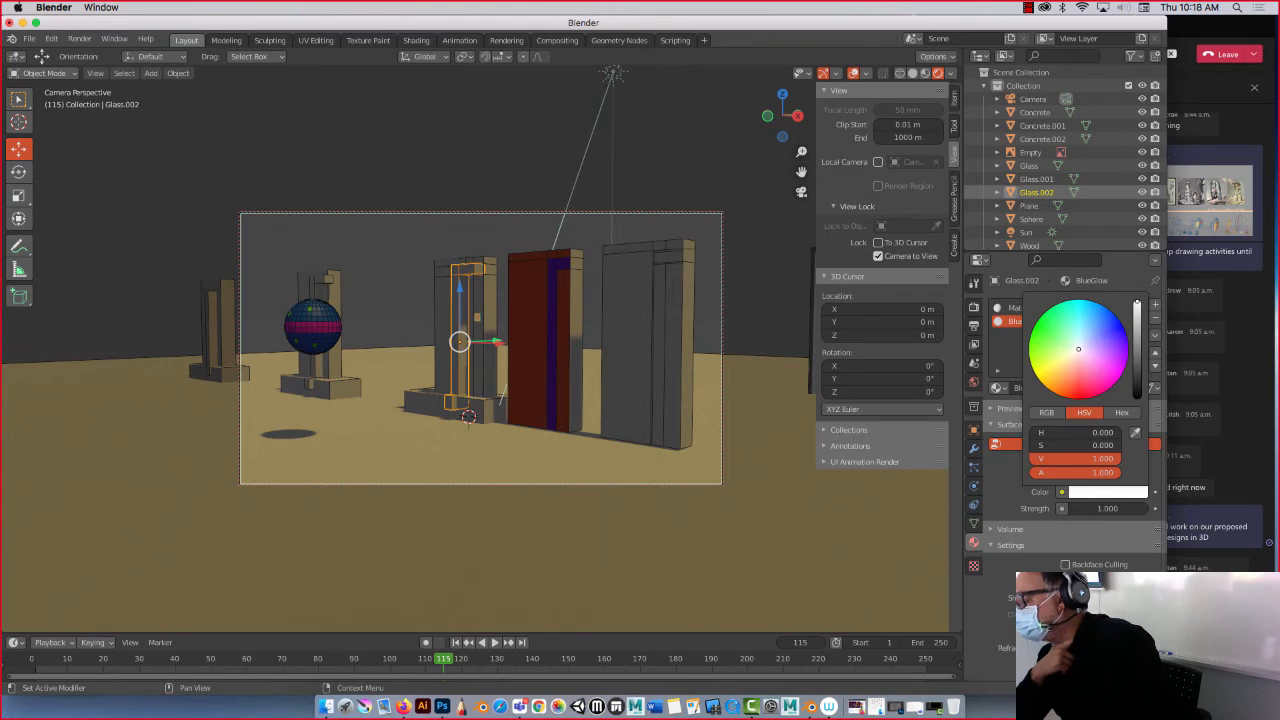
drag(1104, 342, 1091, 320)
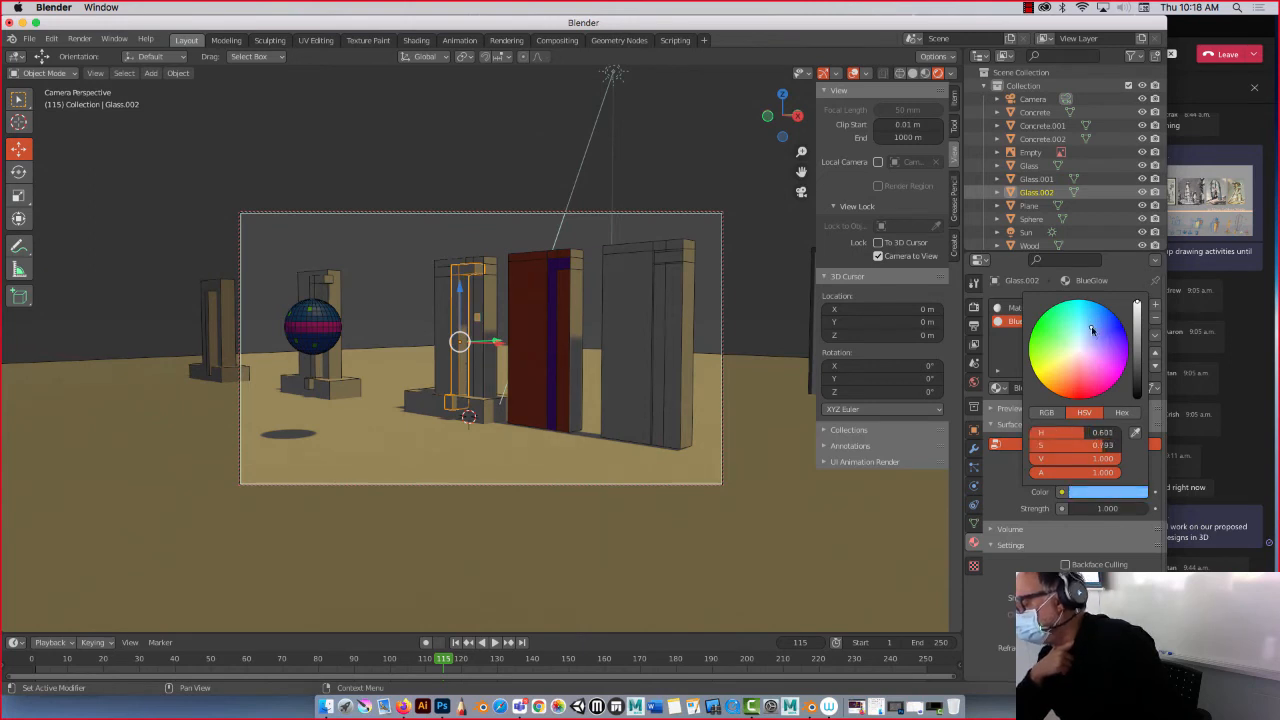
click(1020, 547)
scroll(1016, 506, down, 2)
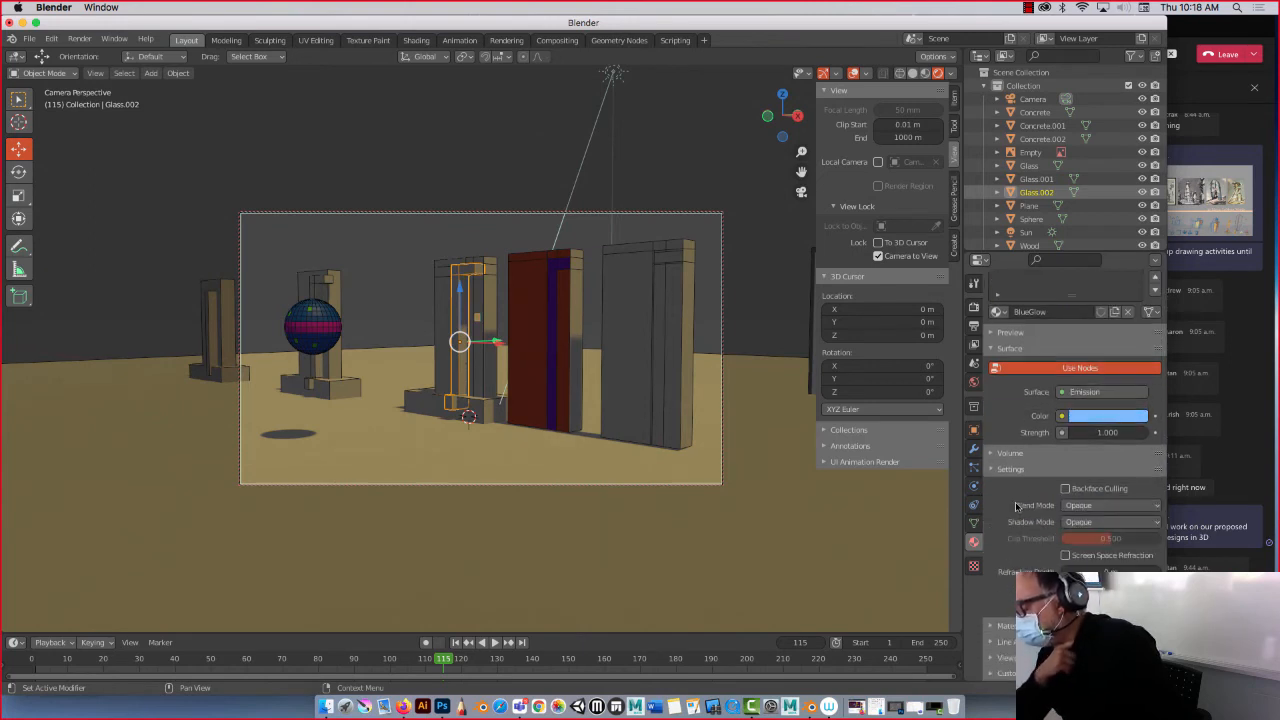
scroll(1016, 506, up, 2)
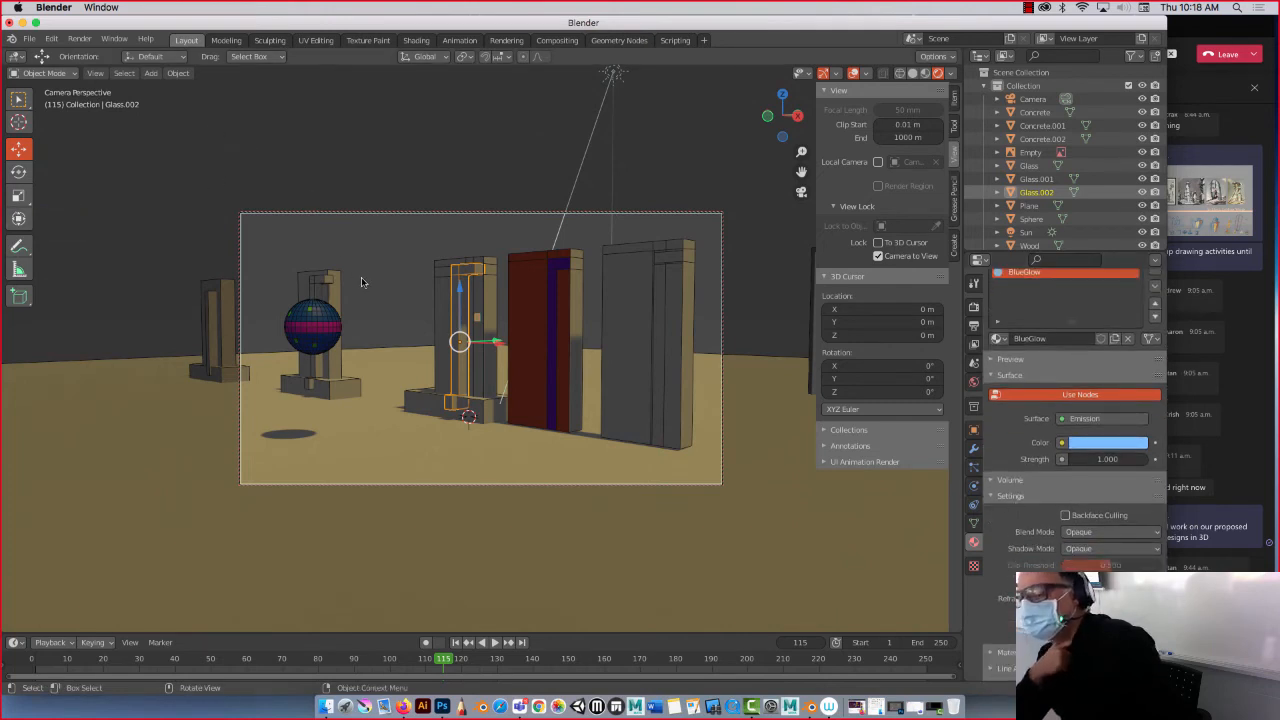
scroll(1016, 358, up, 2)
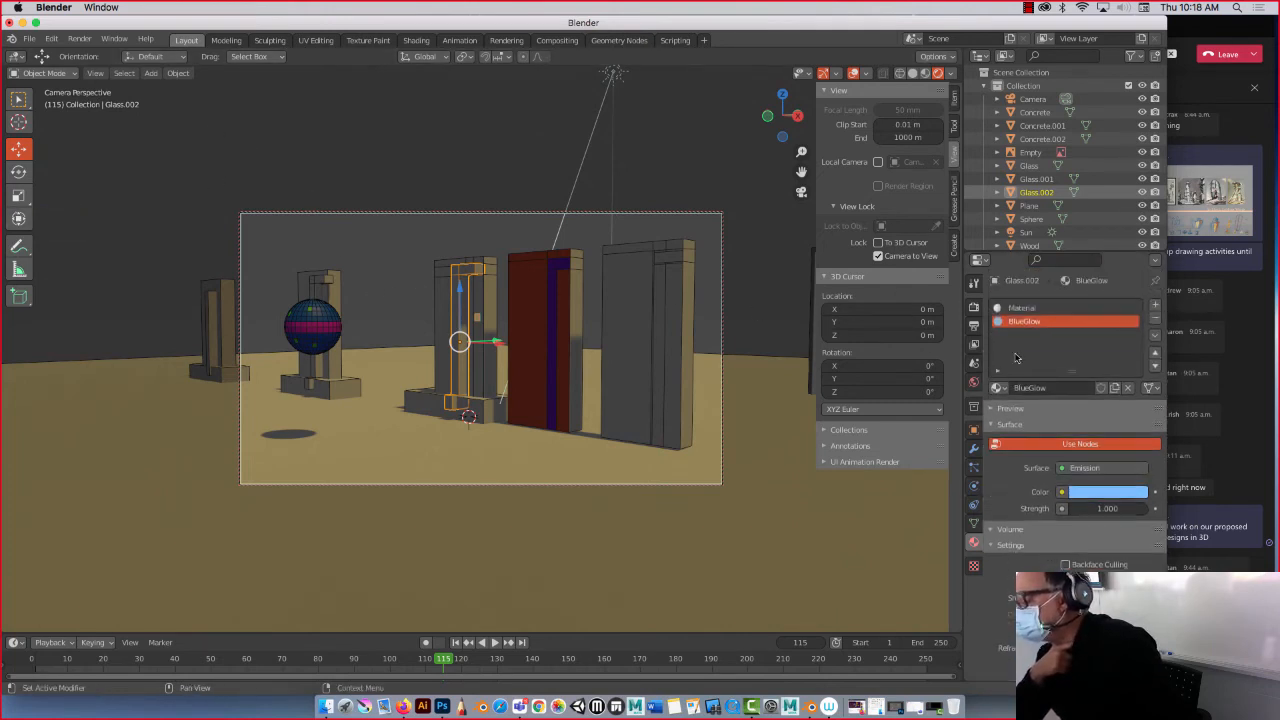
Try to apply BlueGlow to Glass.002 by choosing it again for the object's second material slot.
click(435, 177)
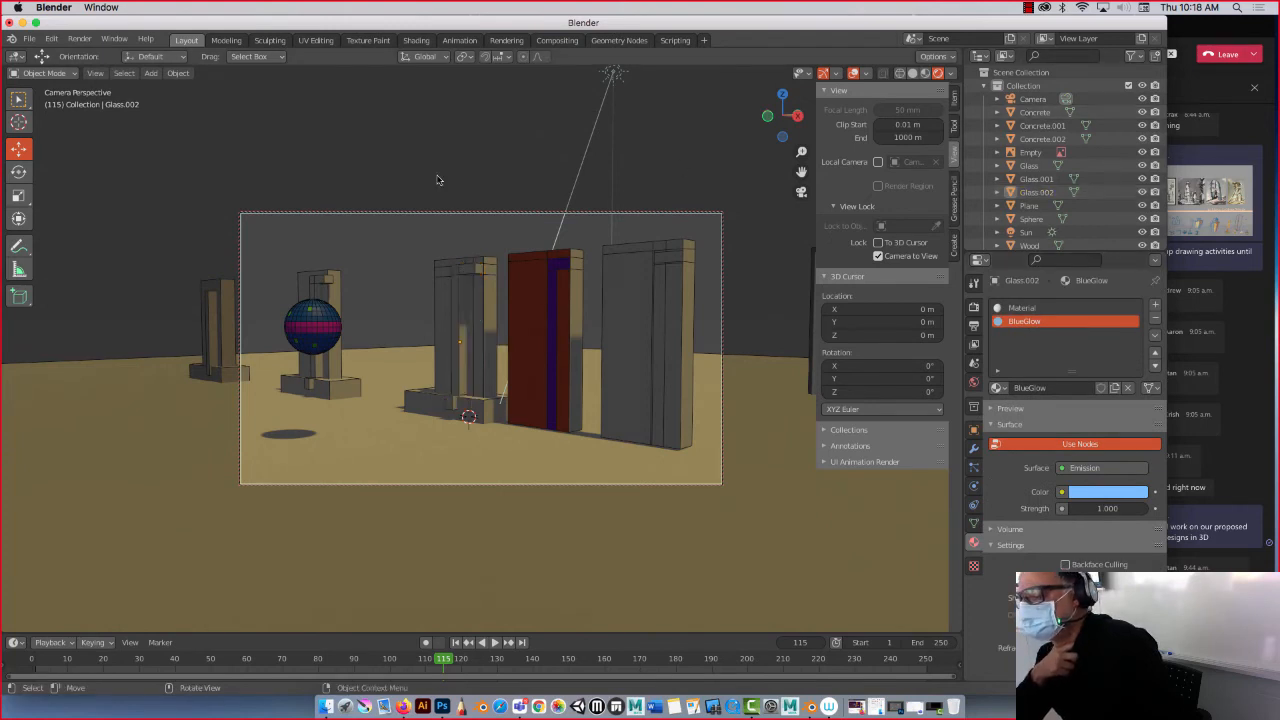
click(465, 271)
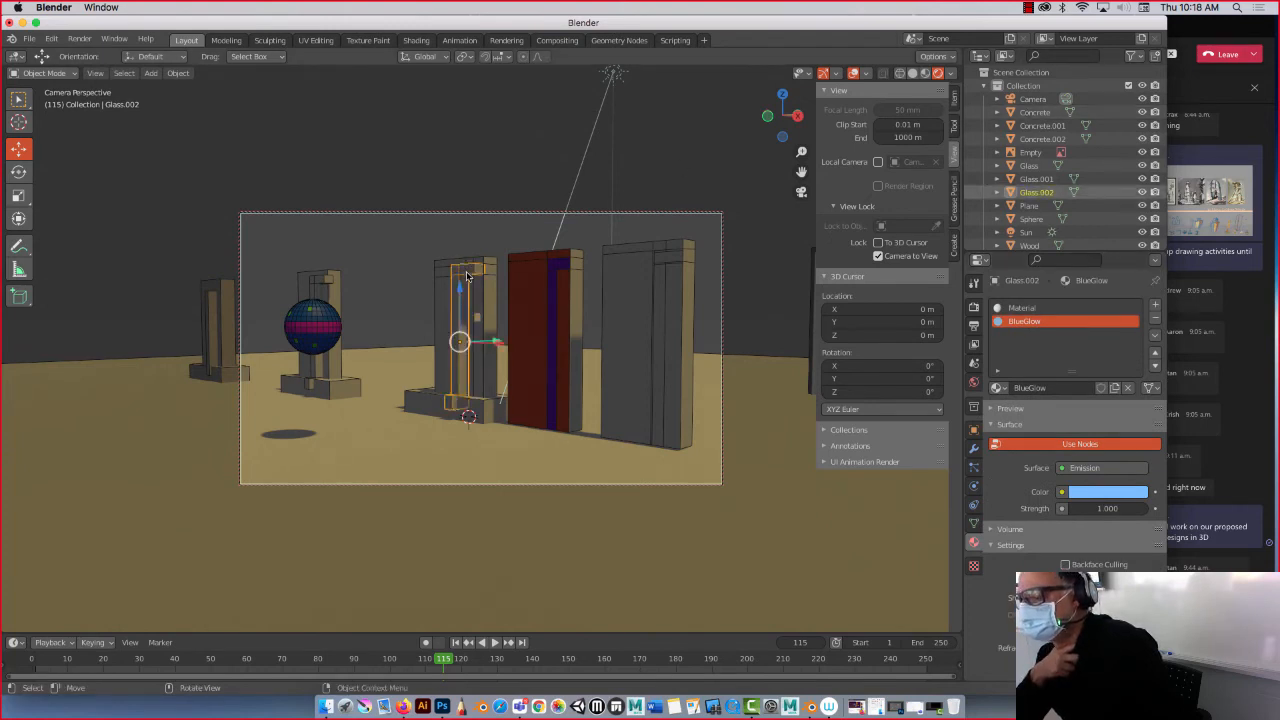
click(1000, 388)
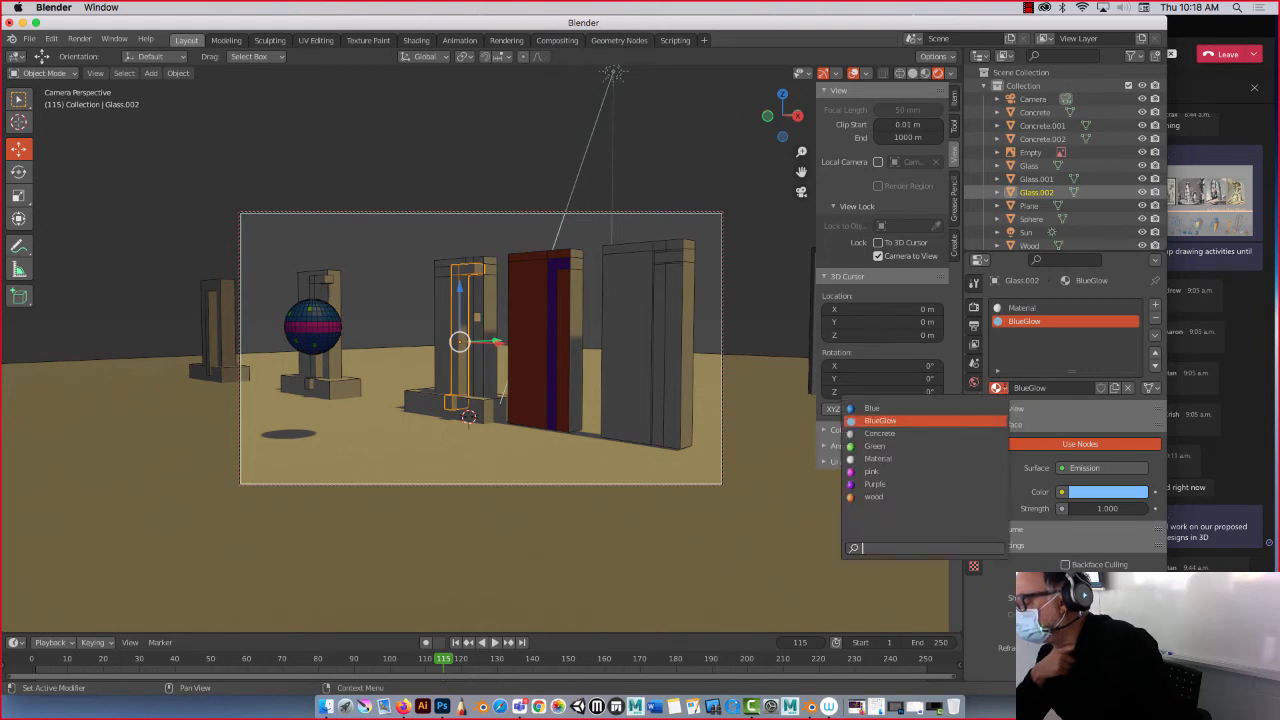
click(915, 421)
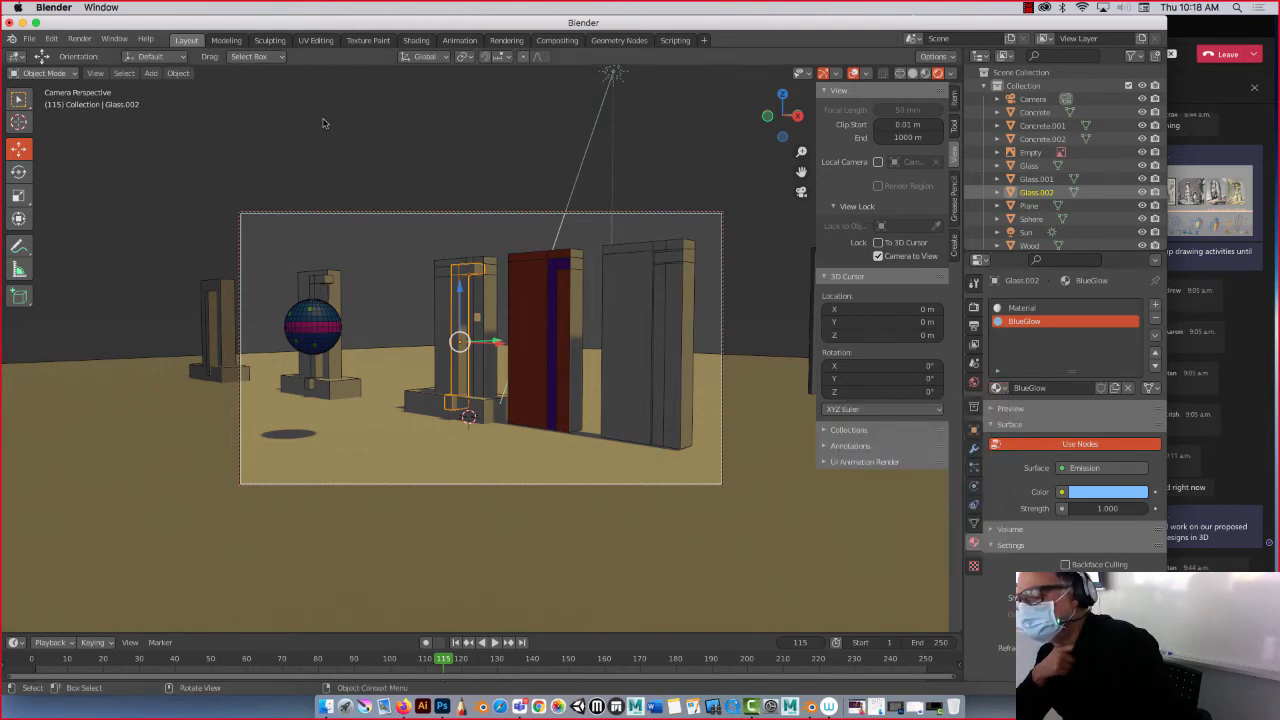
Render the image to check the glow material, close the render window and deselect the object.
click(80, 40)
click(88, 55)
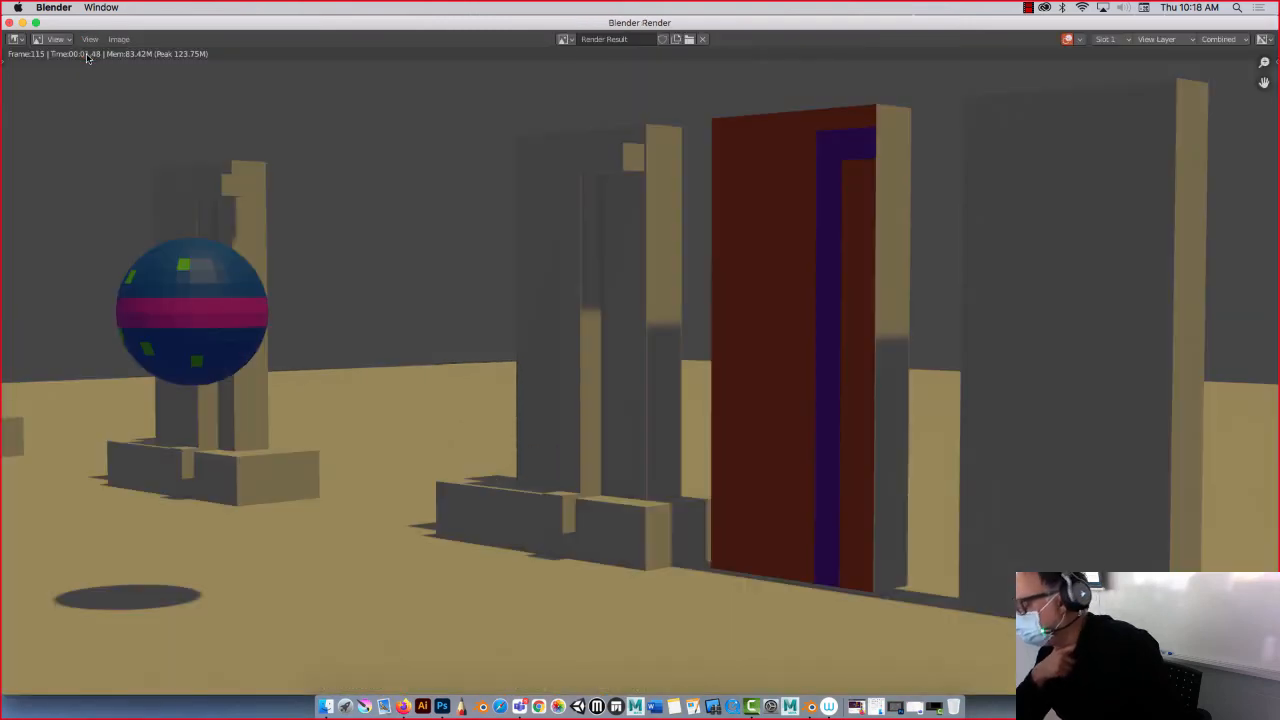
click(9, 22)
click(438, 162)
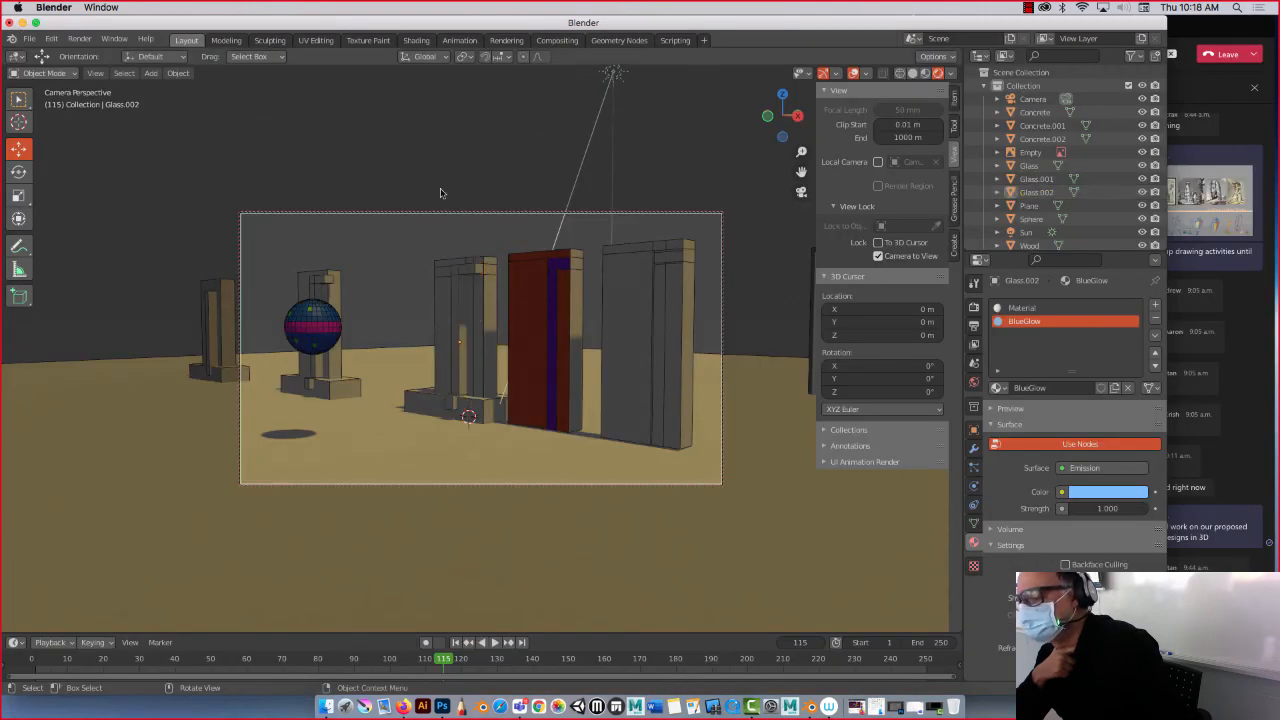
Set the BlueGlow emission strength on Glass.002 to 10 and switch the viewport to Material Preview shading.
click(474, 272)
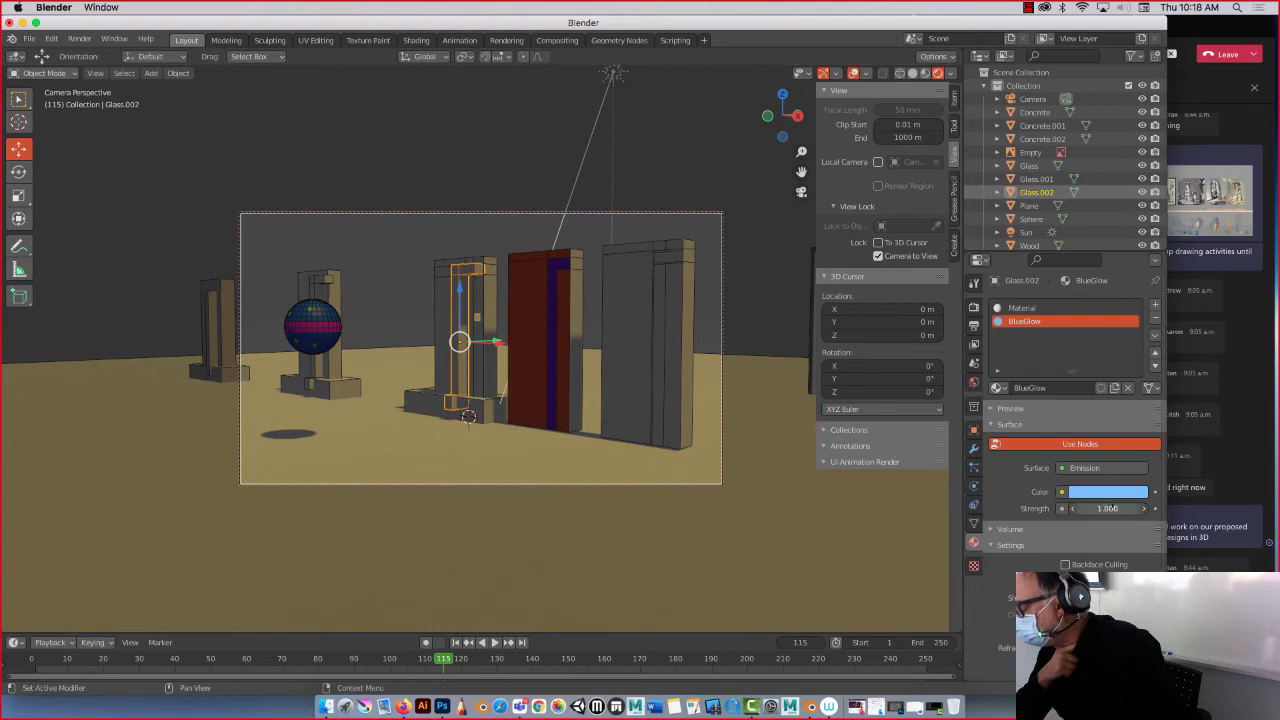
click(1110, 508)
text(10)
key(Return)
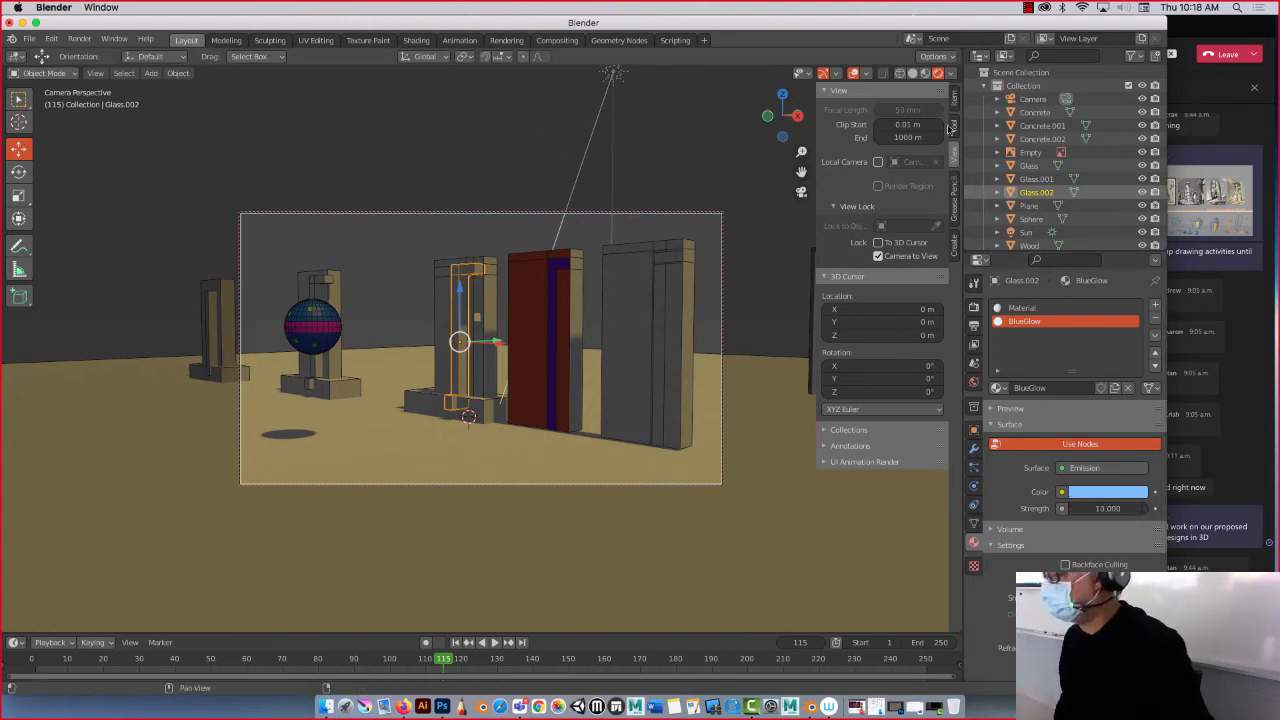
click(925, 74)
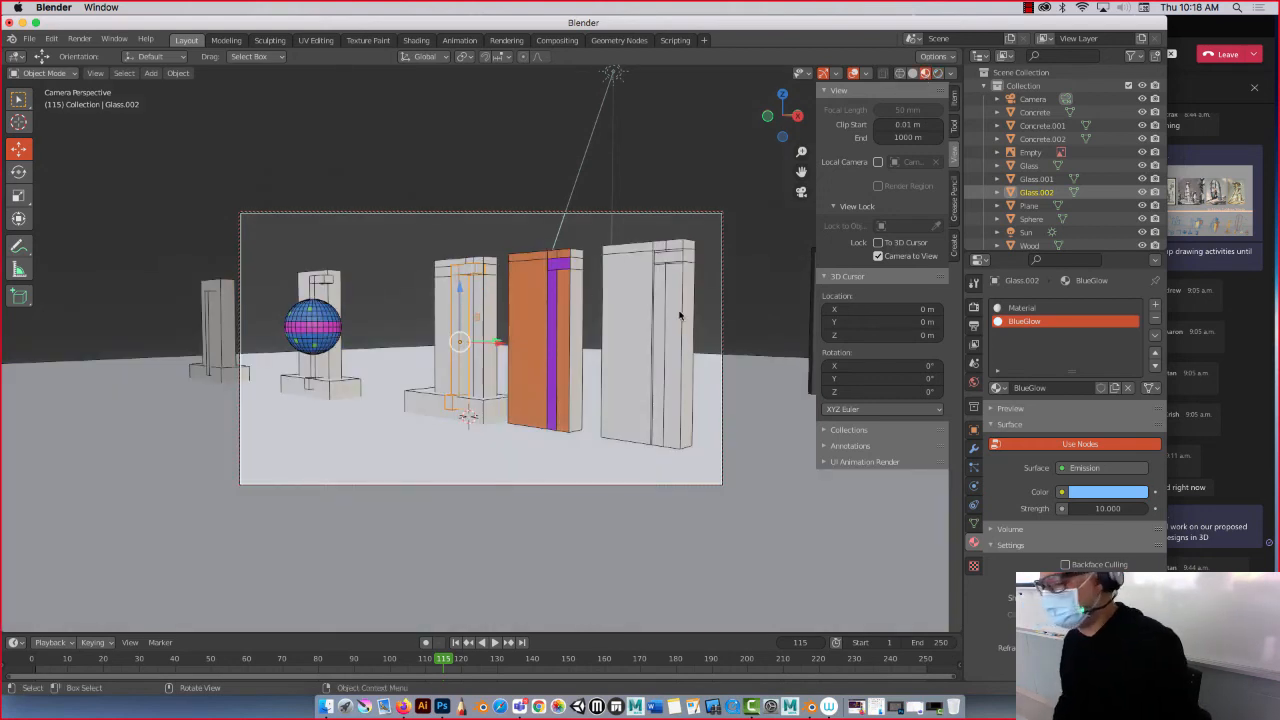
key(Tab)
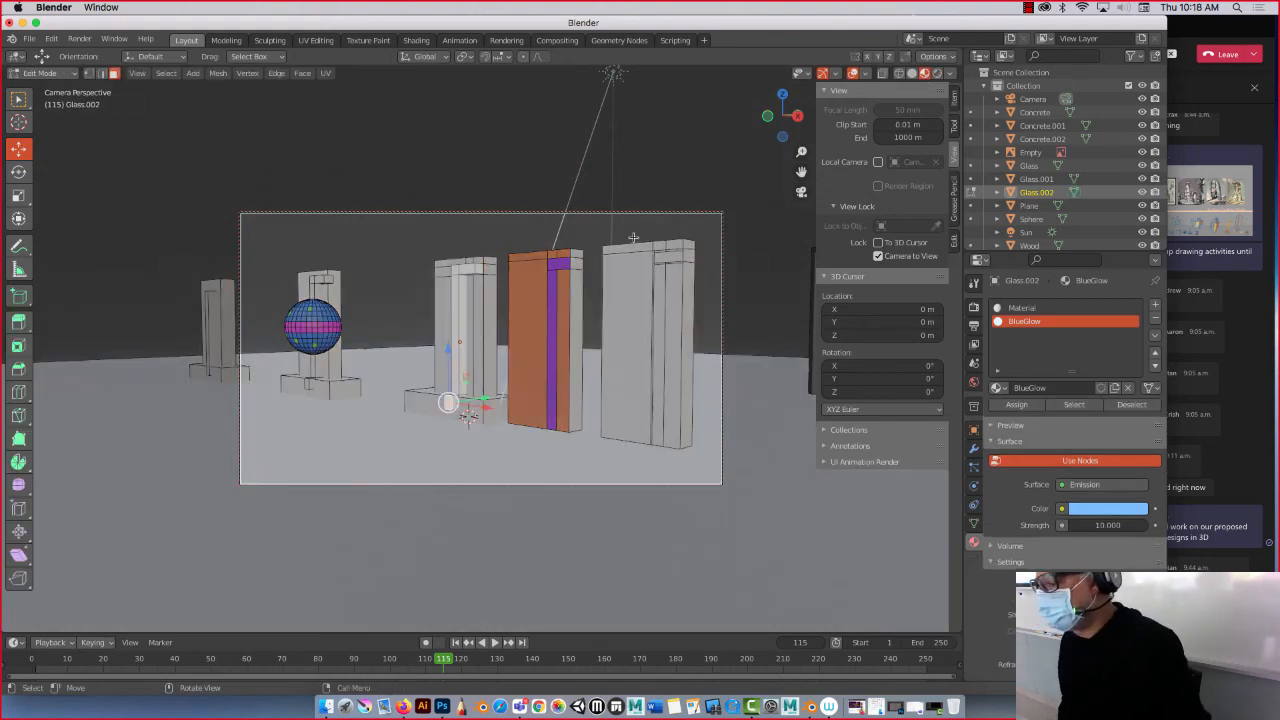
key(Tab)
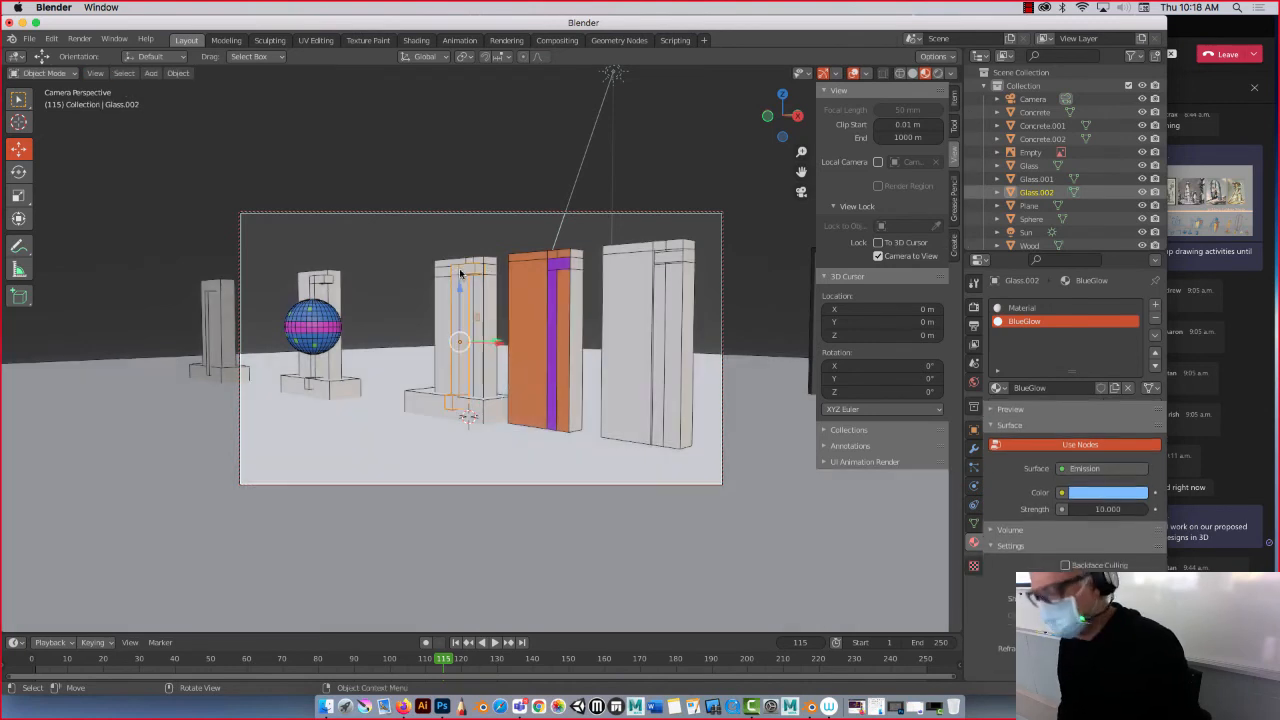
click(465, 272)
key(Tab)
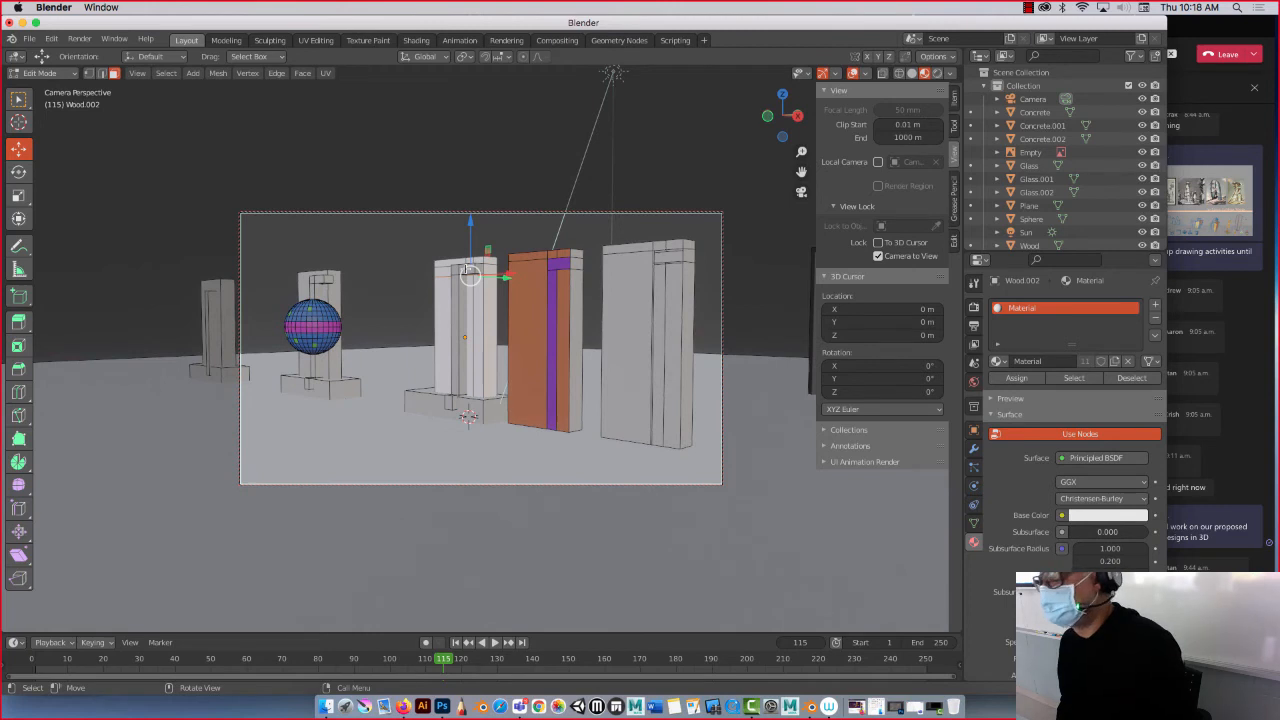
key(a)
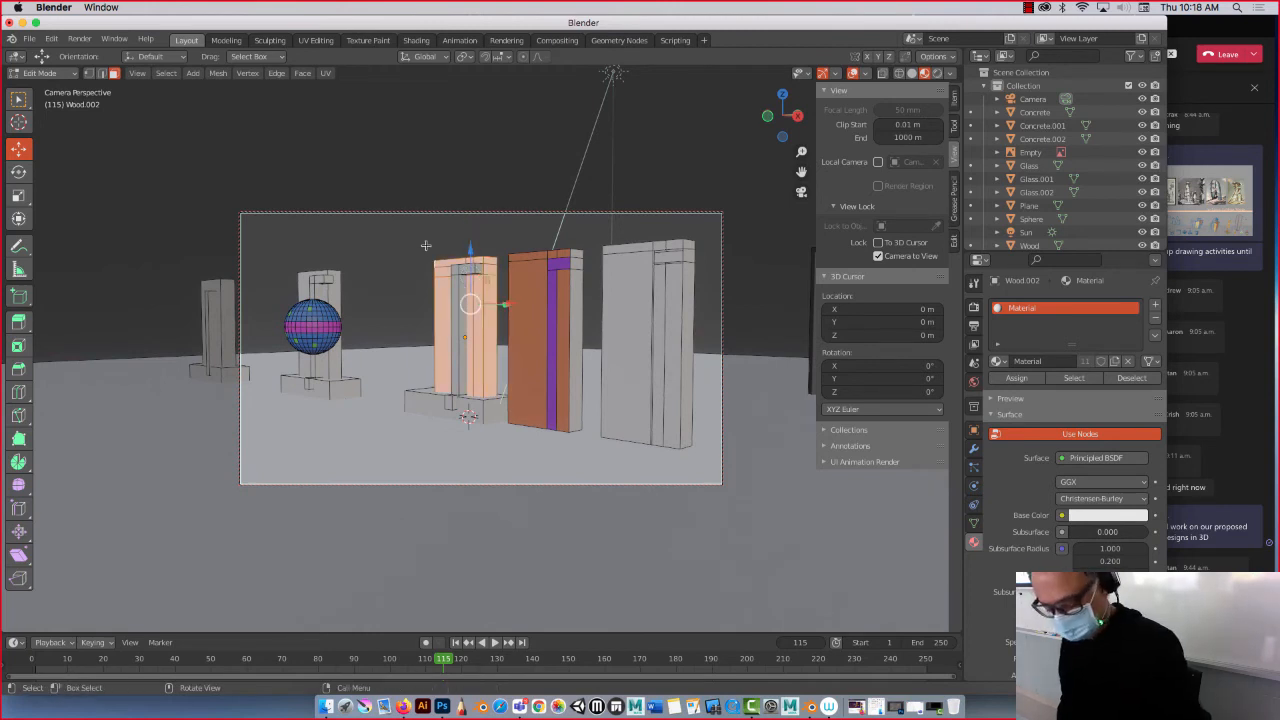
key(Tab)
Assign the BlueGlow material to all the faces of Glass.002 in Edit Mode, then return to Object Mode.
click(477, 270)
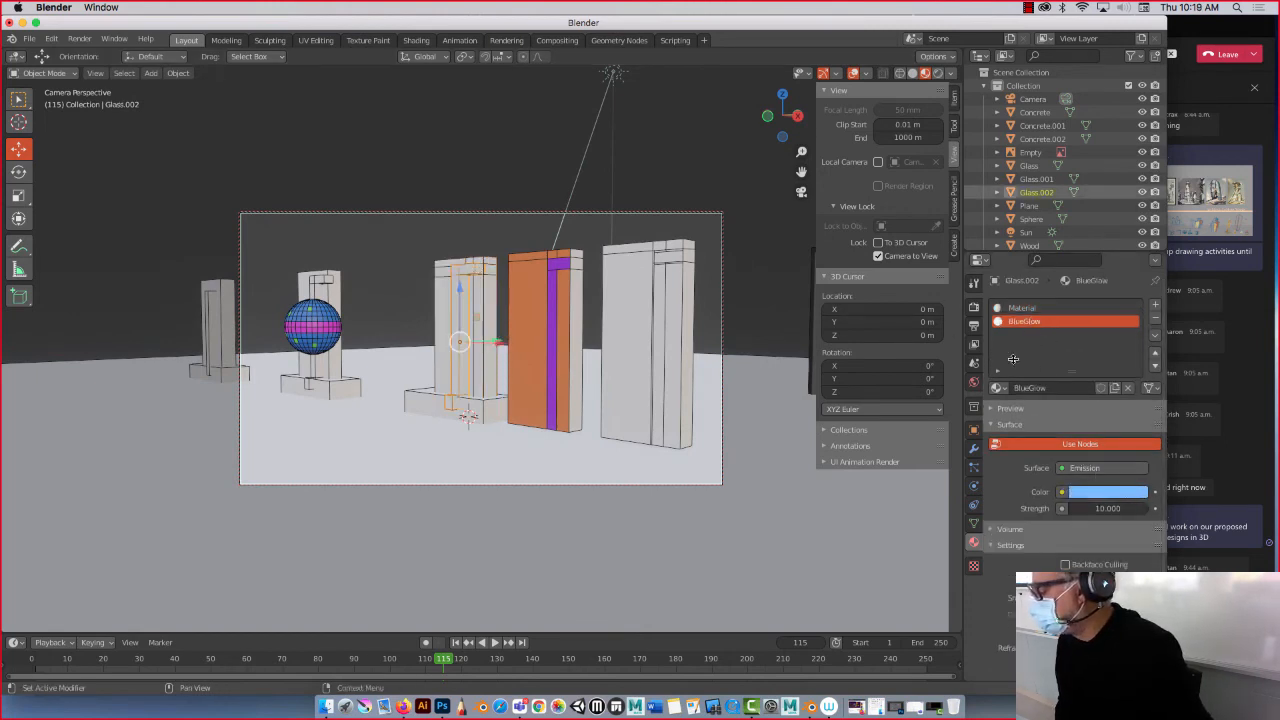
click(999, 388)
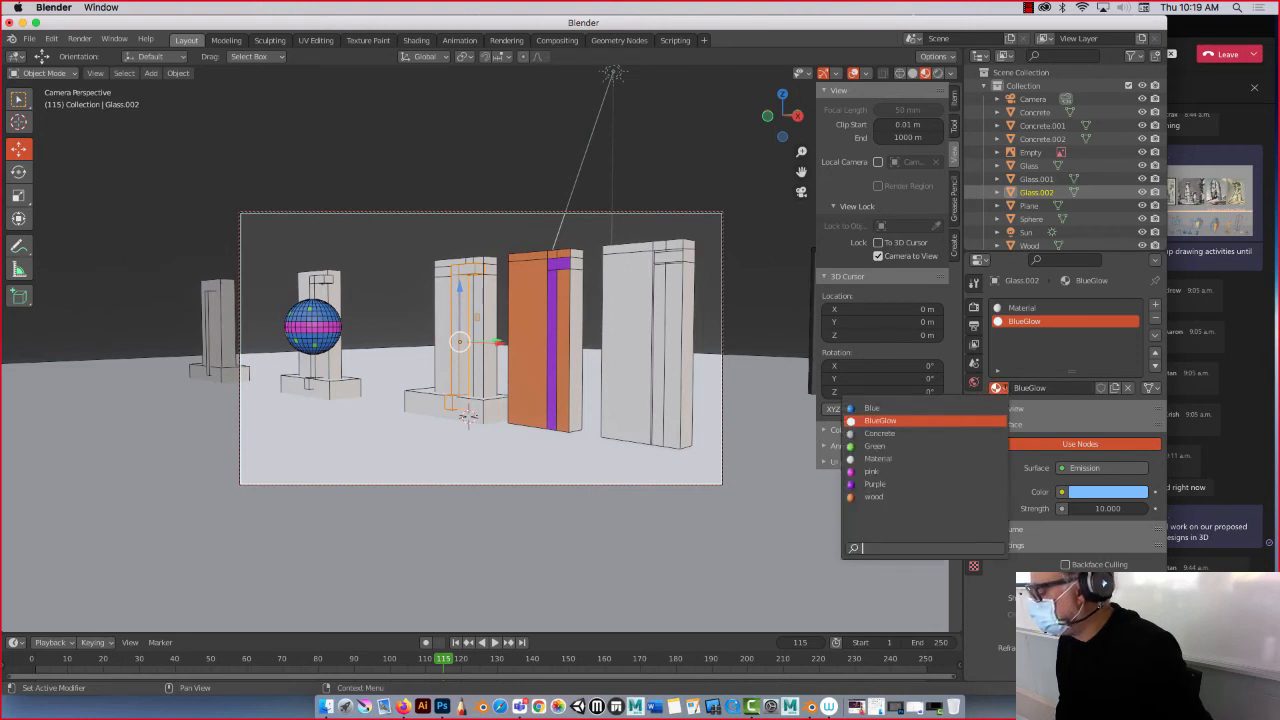
click(943, 421)
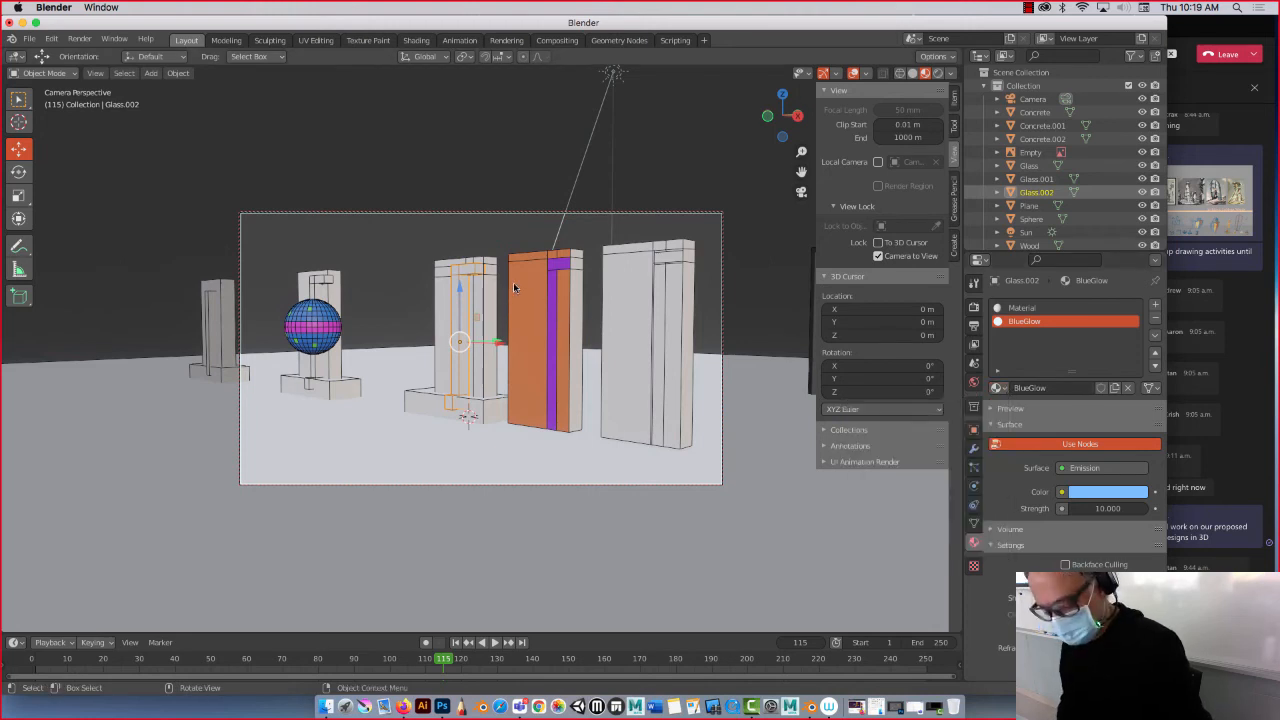
key(Tab)
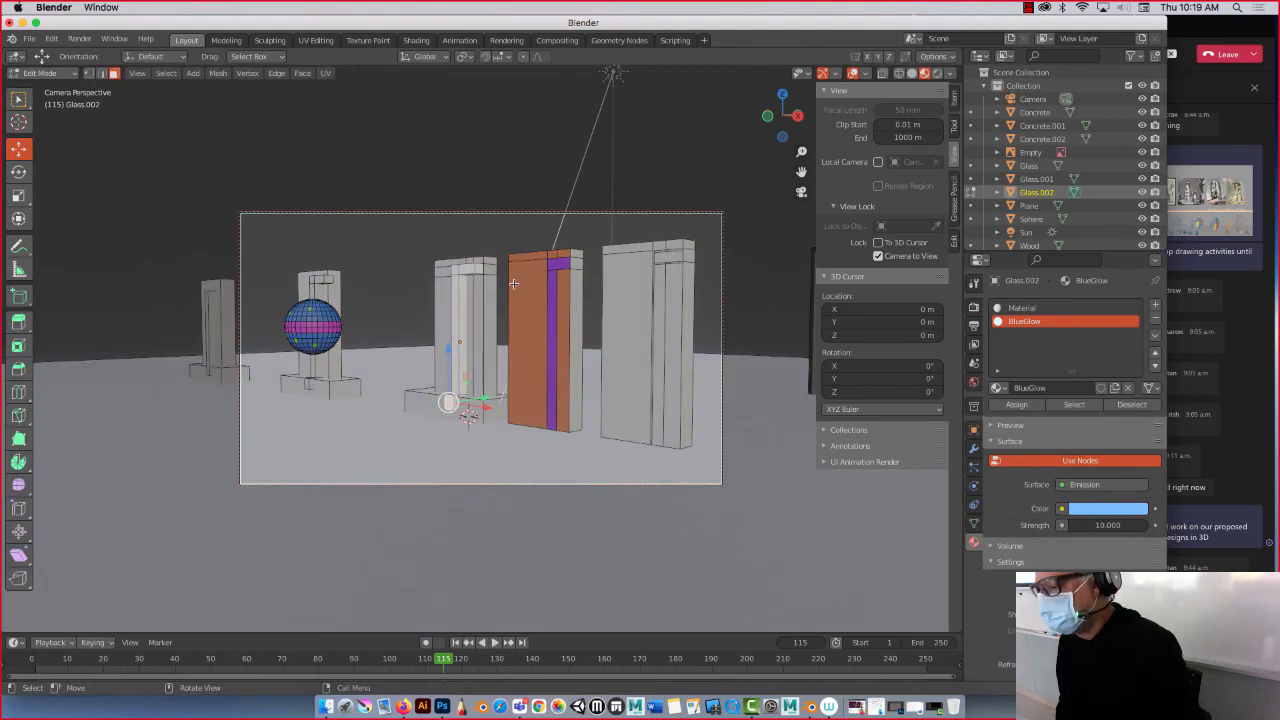
click(447, 305)
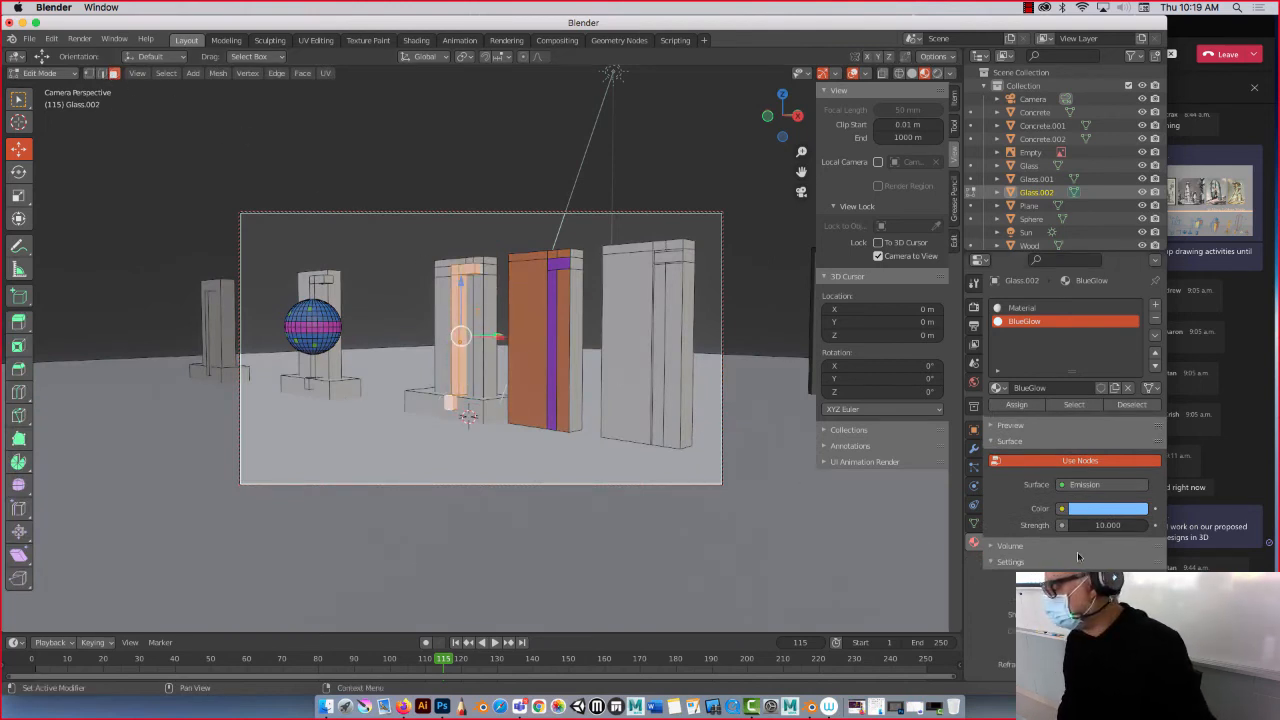
click(1016, 404)
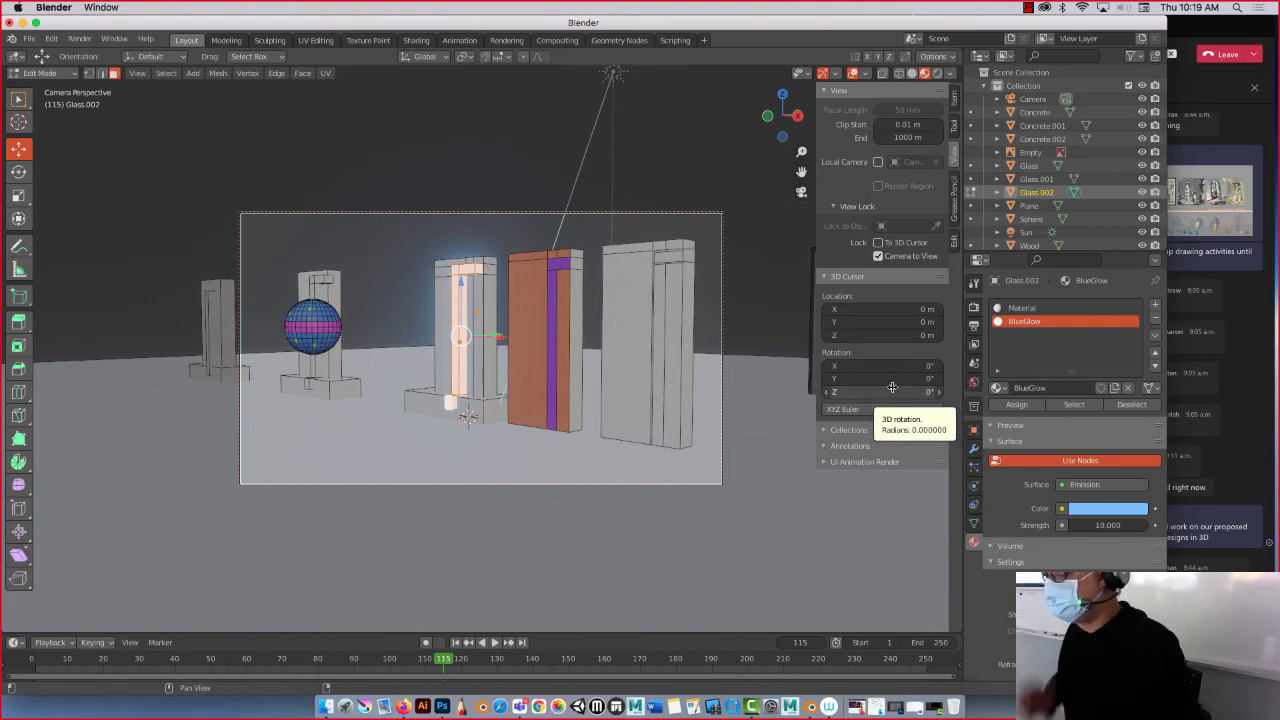
click(20, 100)
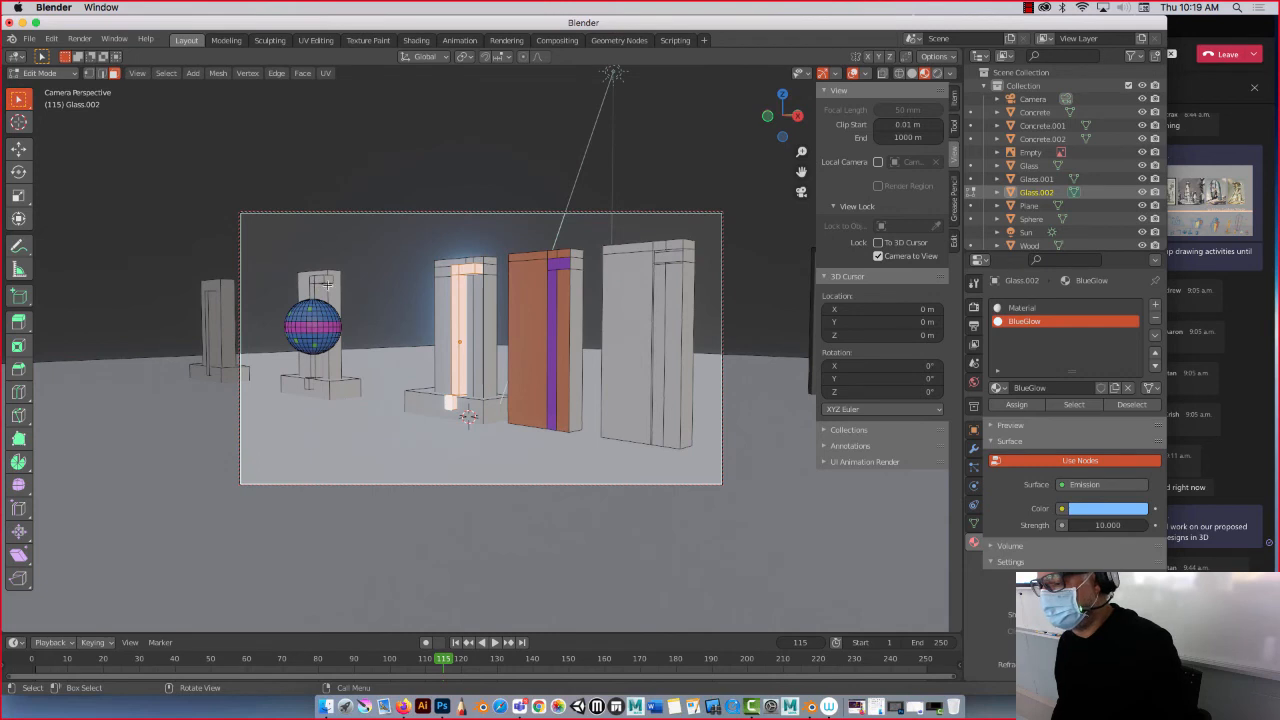
key(Tab)
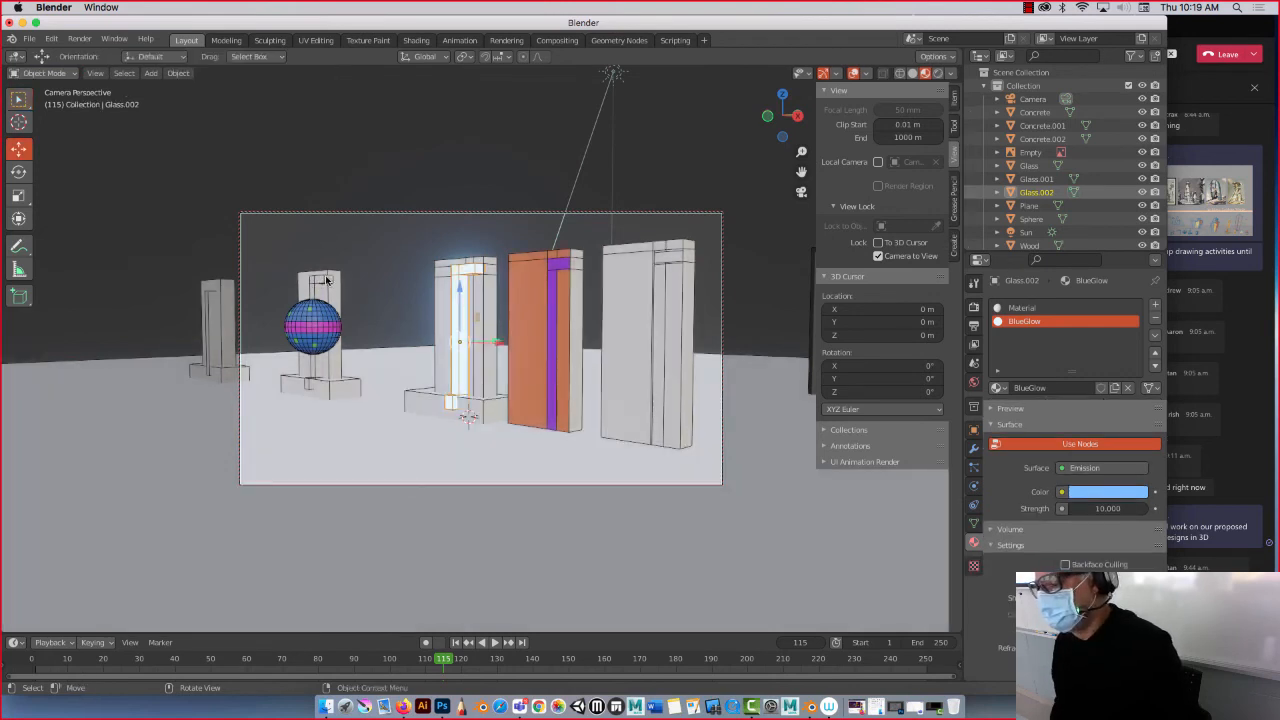
Add a second material slot to Glass.001 with a new material named blue2.
click(326, 281)
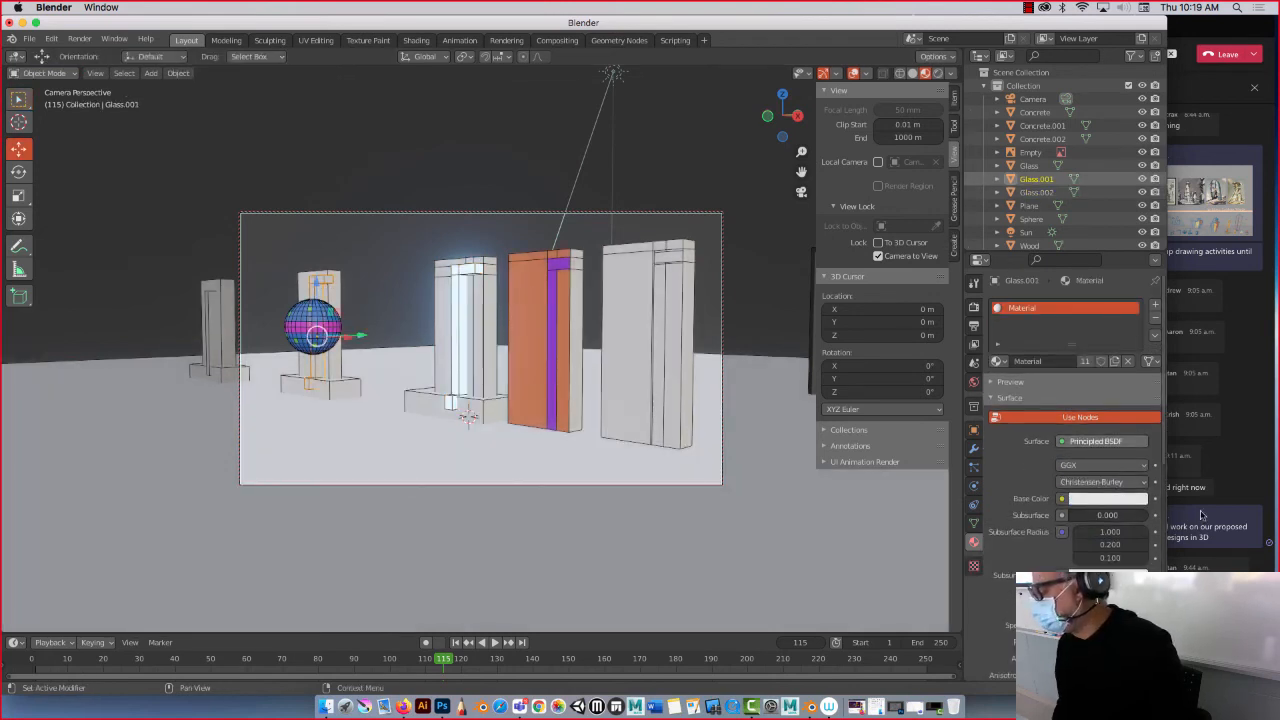
click(1155, 304)
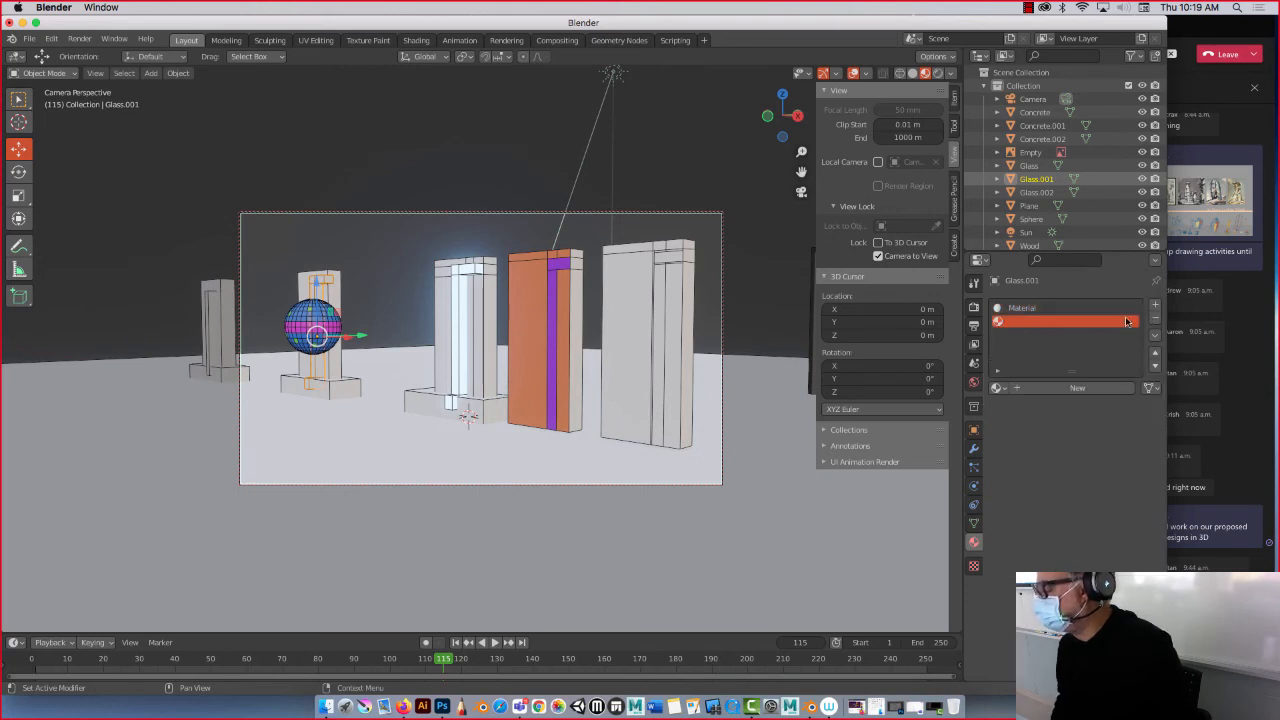
click(1050, 388)
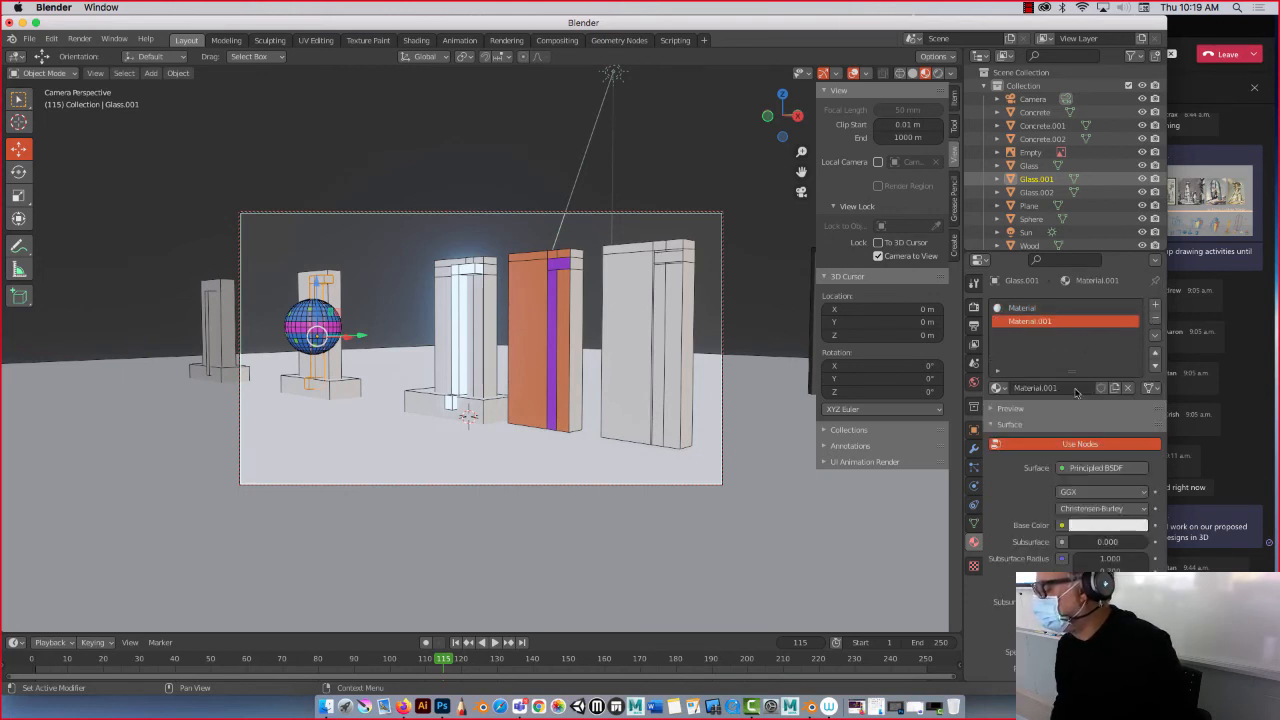
double_click(1035, 321)
text(B)
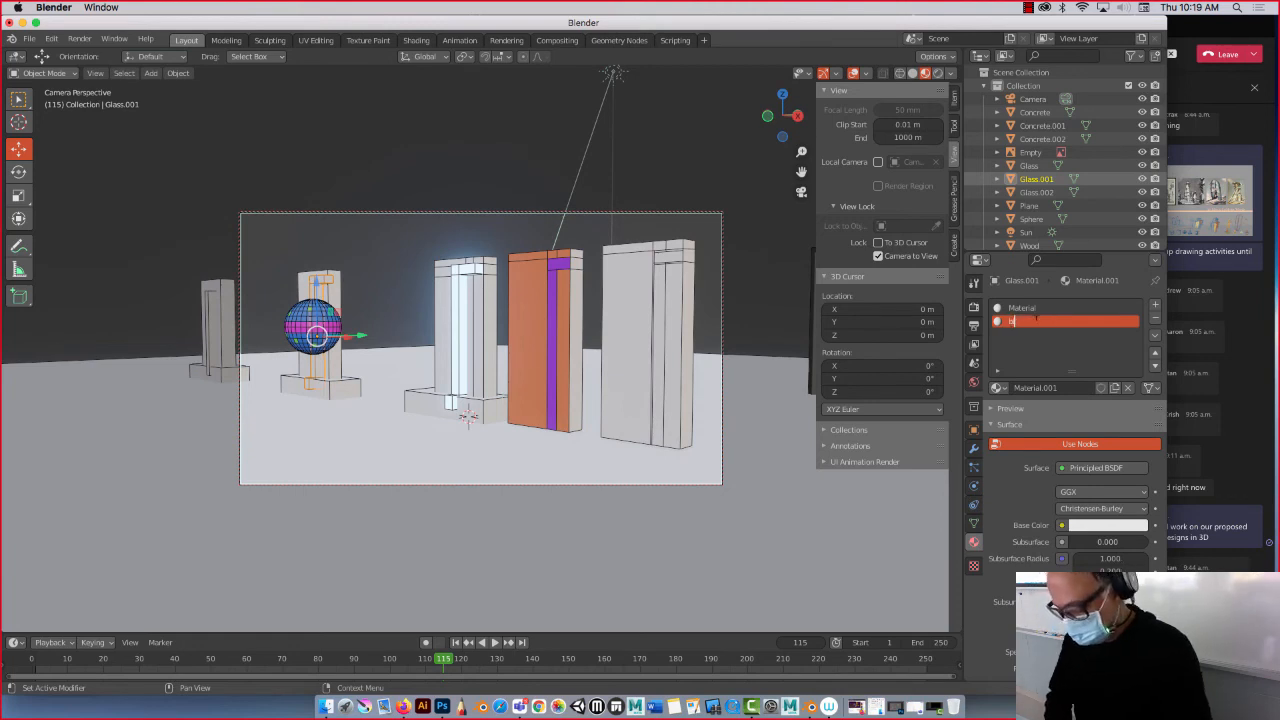
text(lue2)
key(Return)
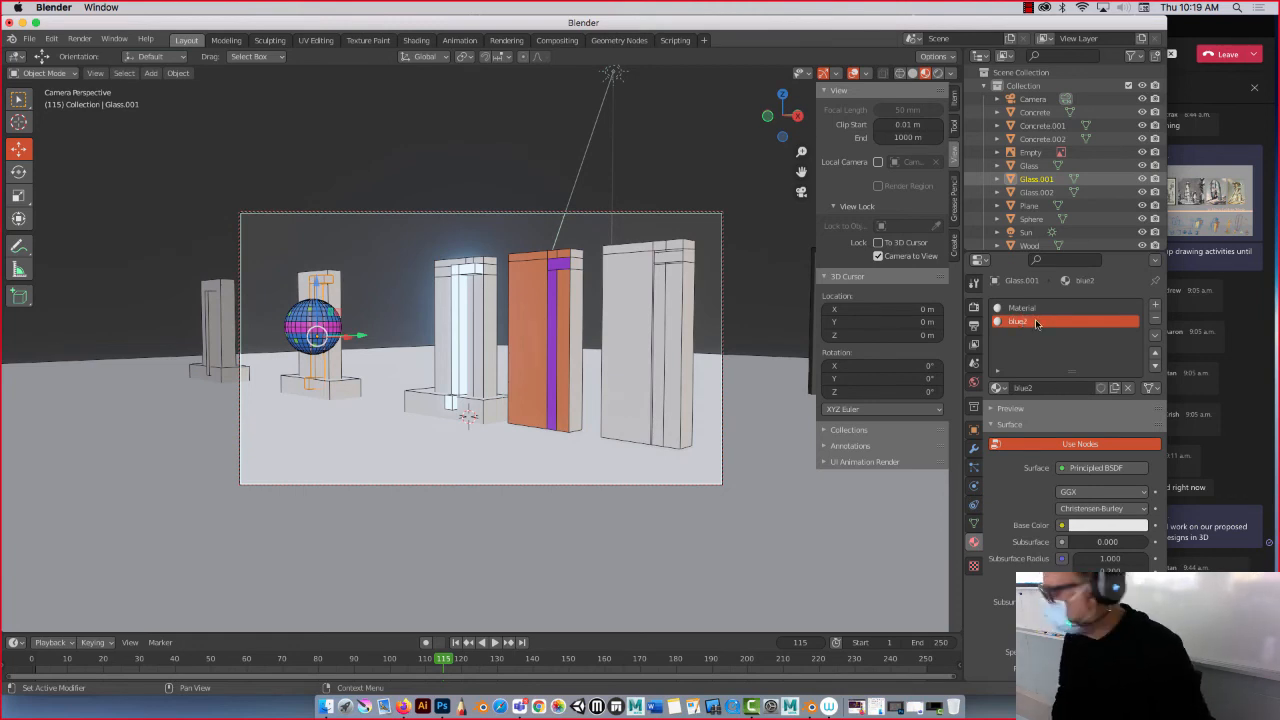
Set the blue2 base color to deep blue and assign the material to all the faces of Glass.001.
click(1115, 528)
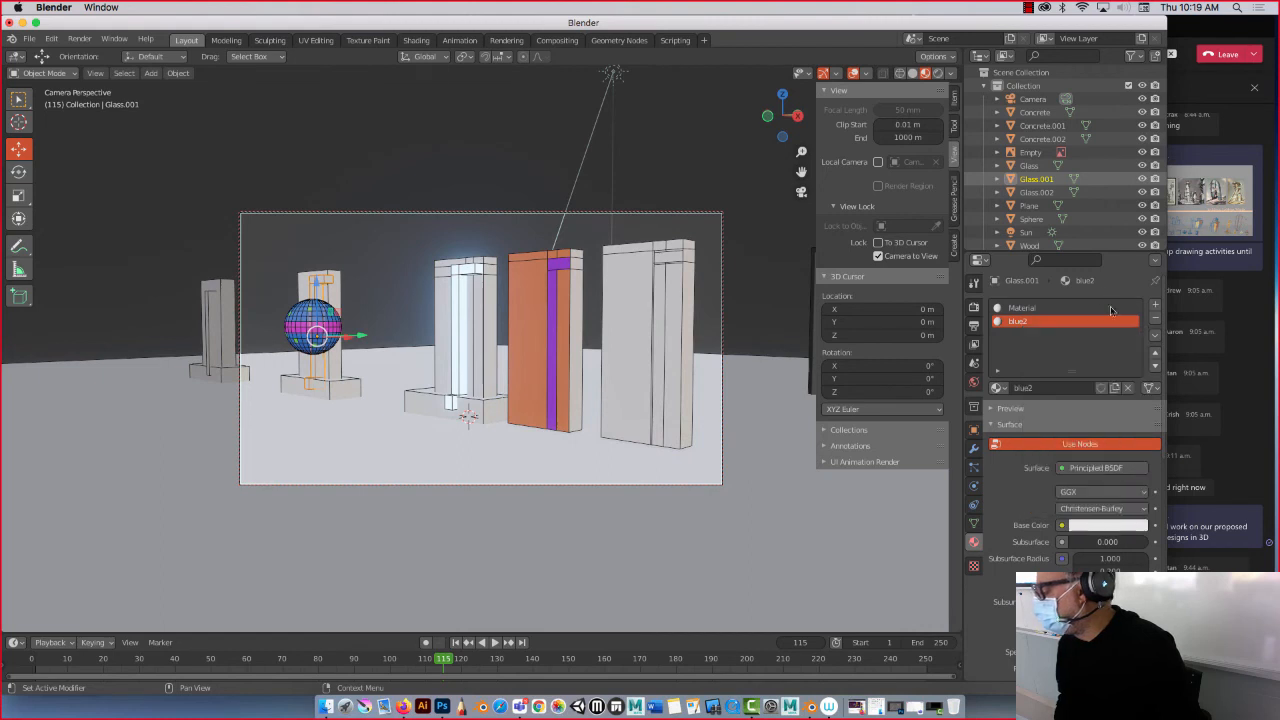
click(1108, 525)
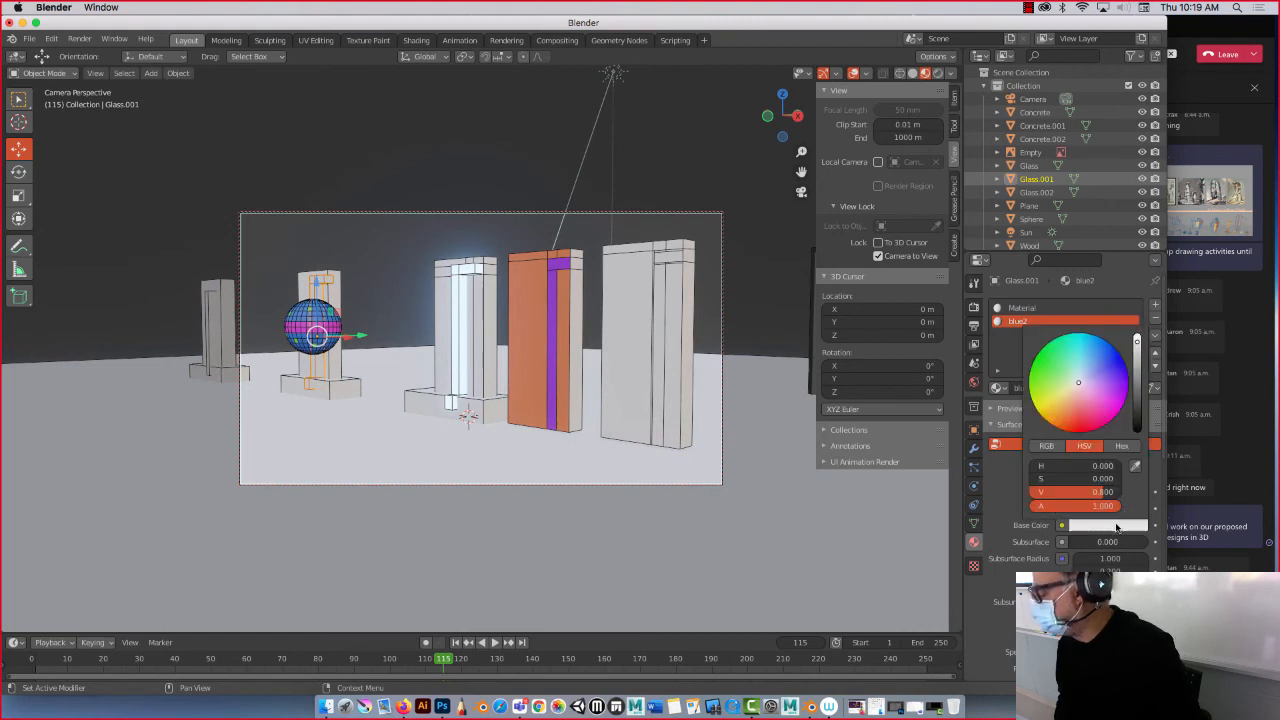
click(1110, 371)
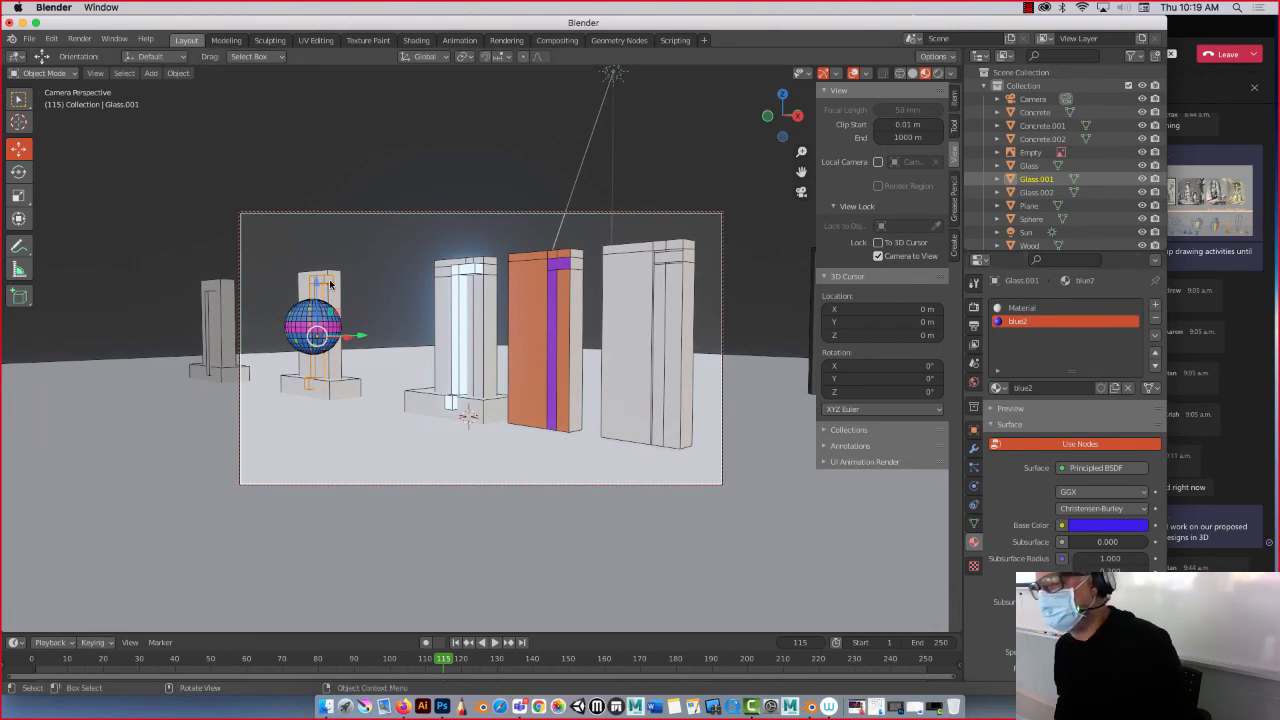
key(Tab)
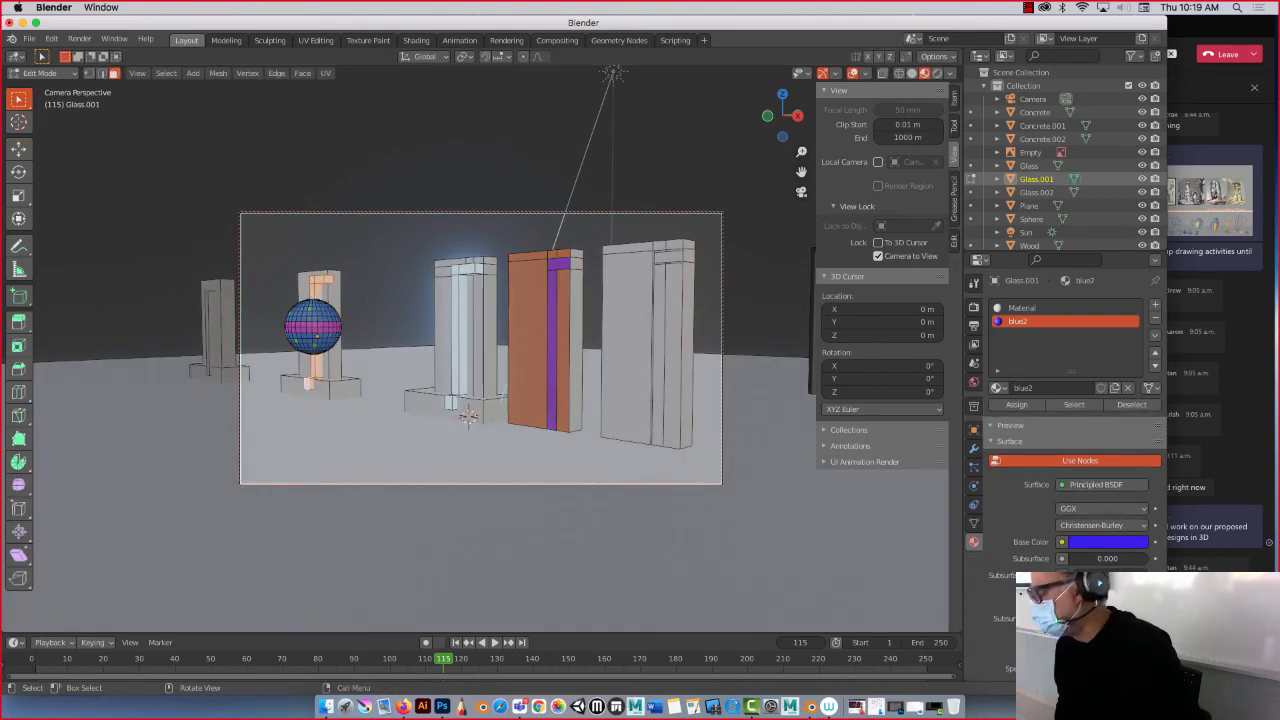
click(1022, 405)
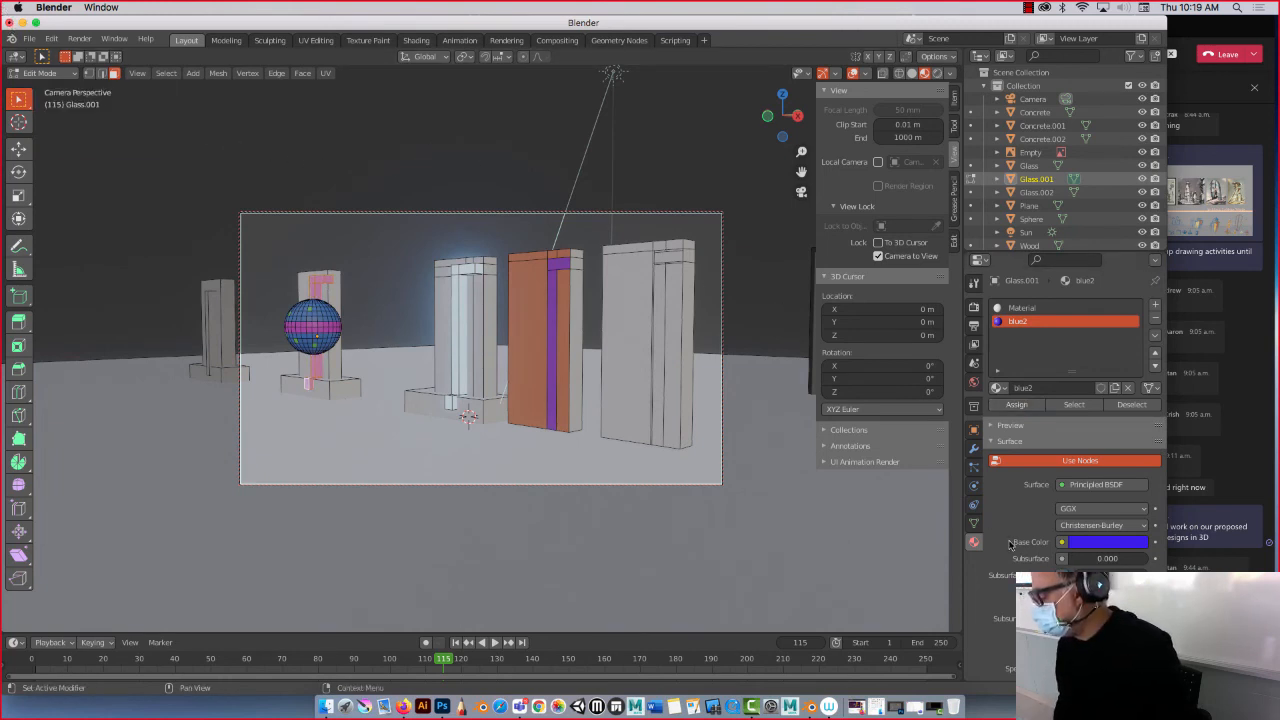
Give the blue2 material a blue emission color, keep its Principled BSDF shader and deselect the faces.
scroll(1010, 552, down, 7)
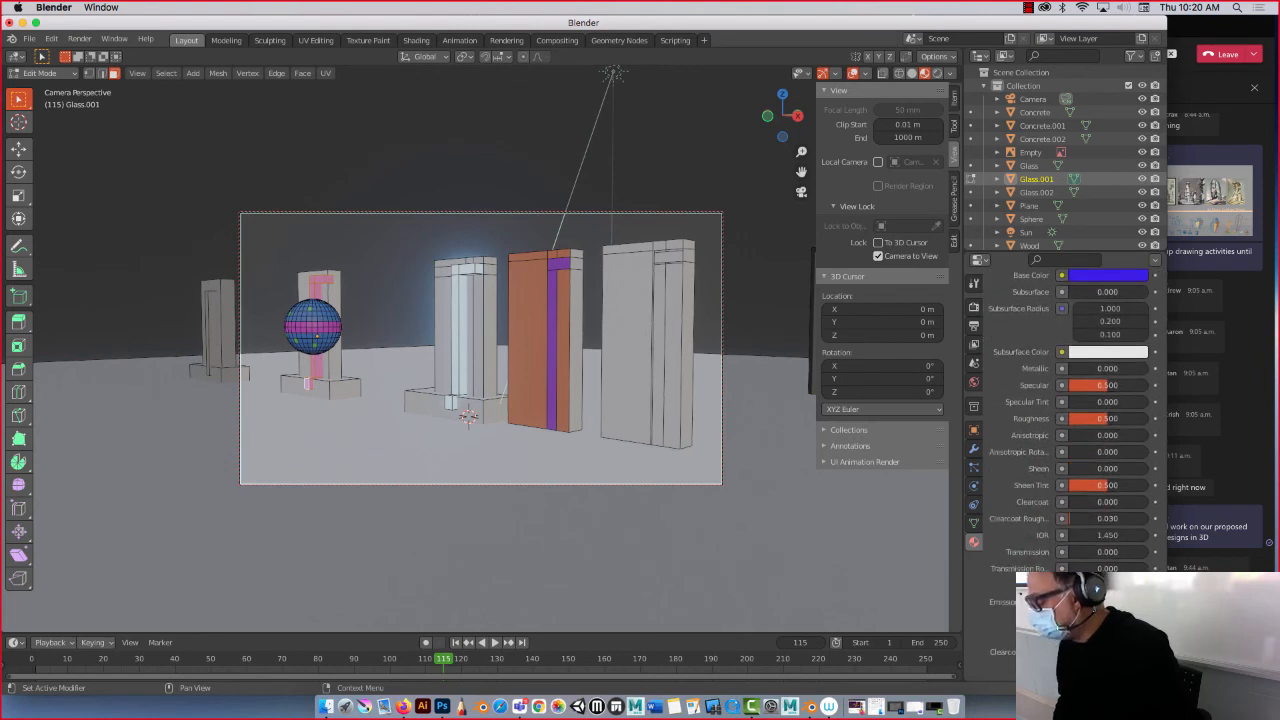
click(1105, 586)
mouse_move(1138, 426)
mouse_down()
mouse_move(1137, 394)
mouse_move(1118, 418)
mouse_up()
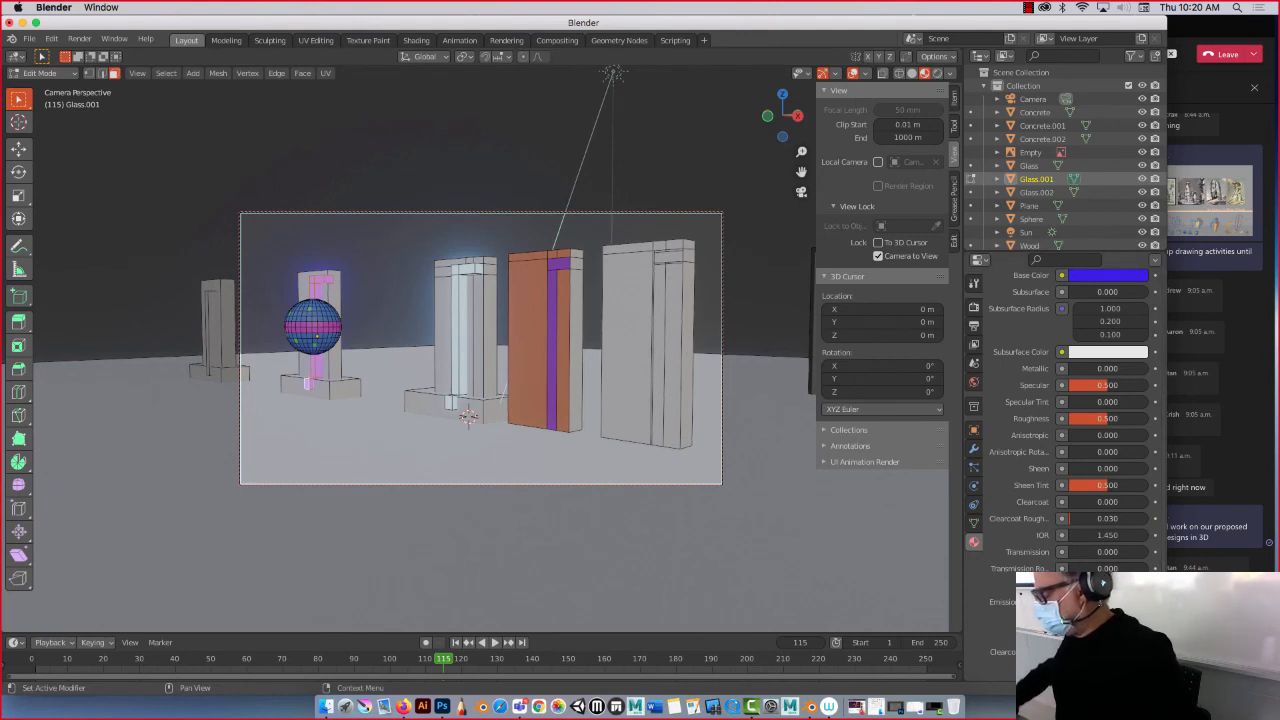
scroll(1060, 400, up, 5)
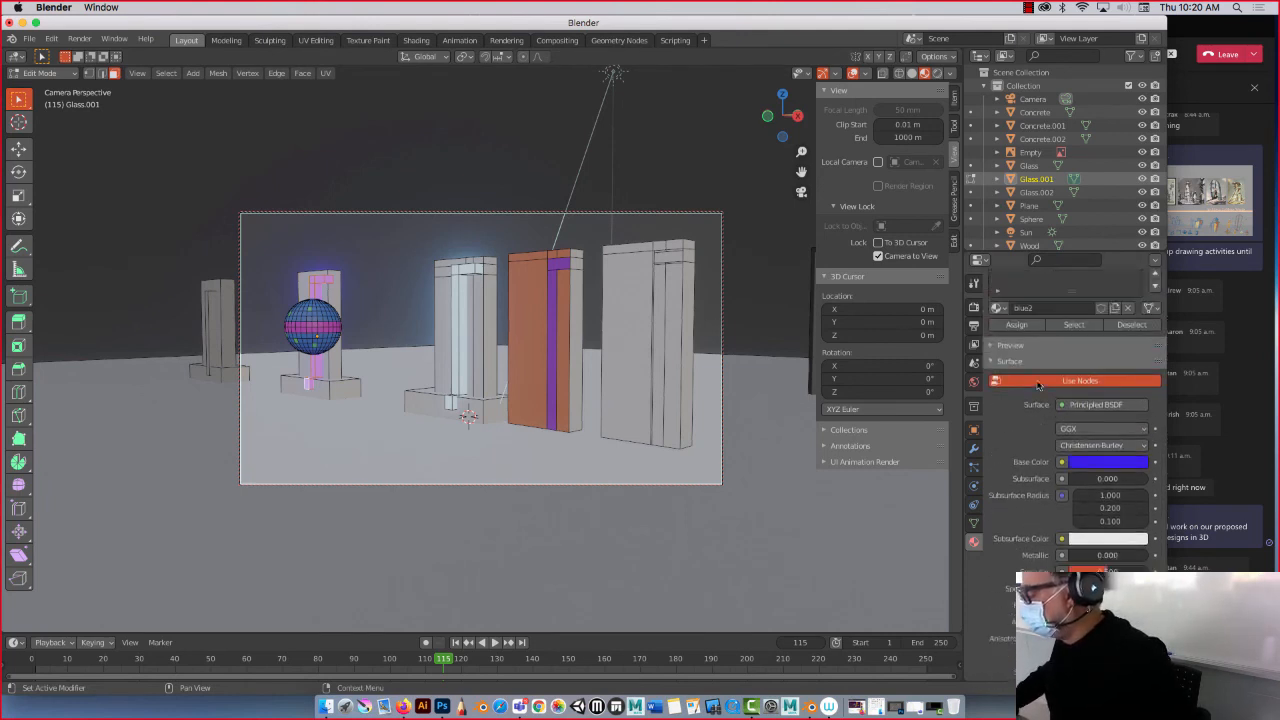
scroll(1060, 420, up, 2)
click(1086, 458)
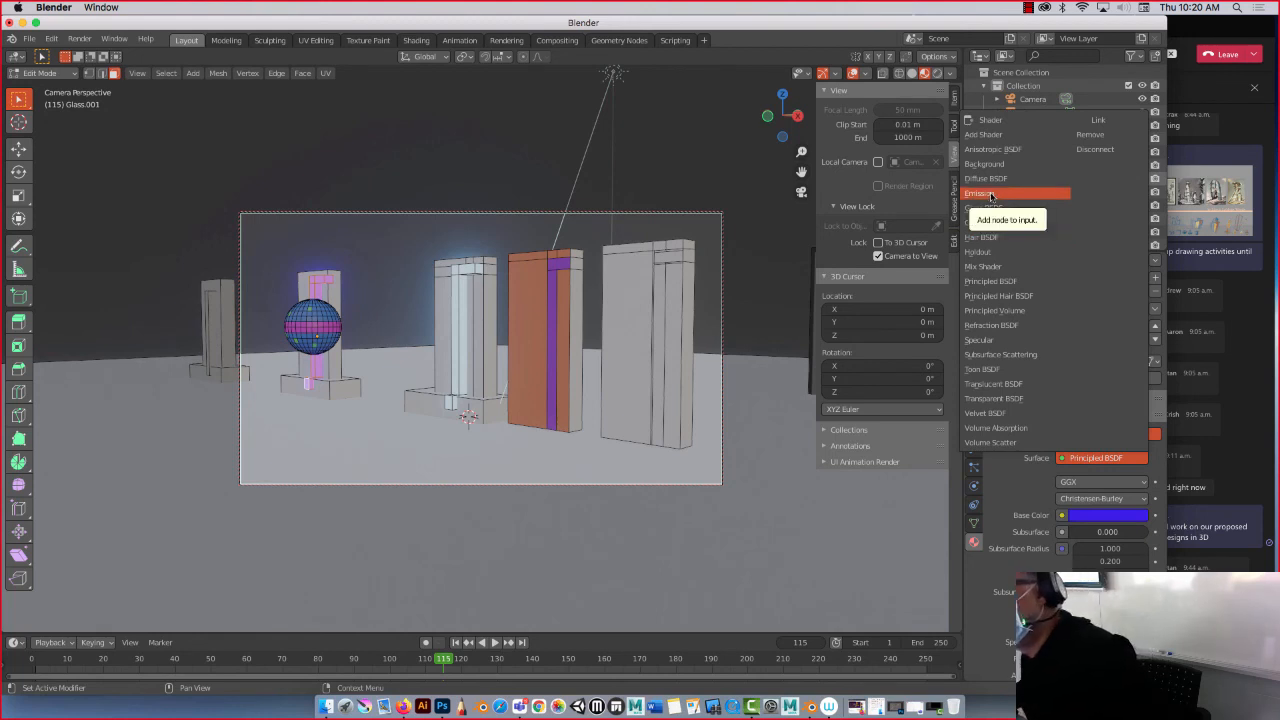
click(415, 114)
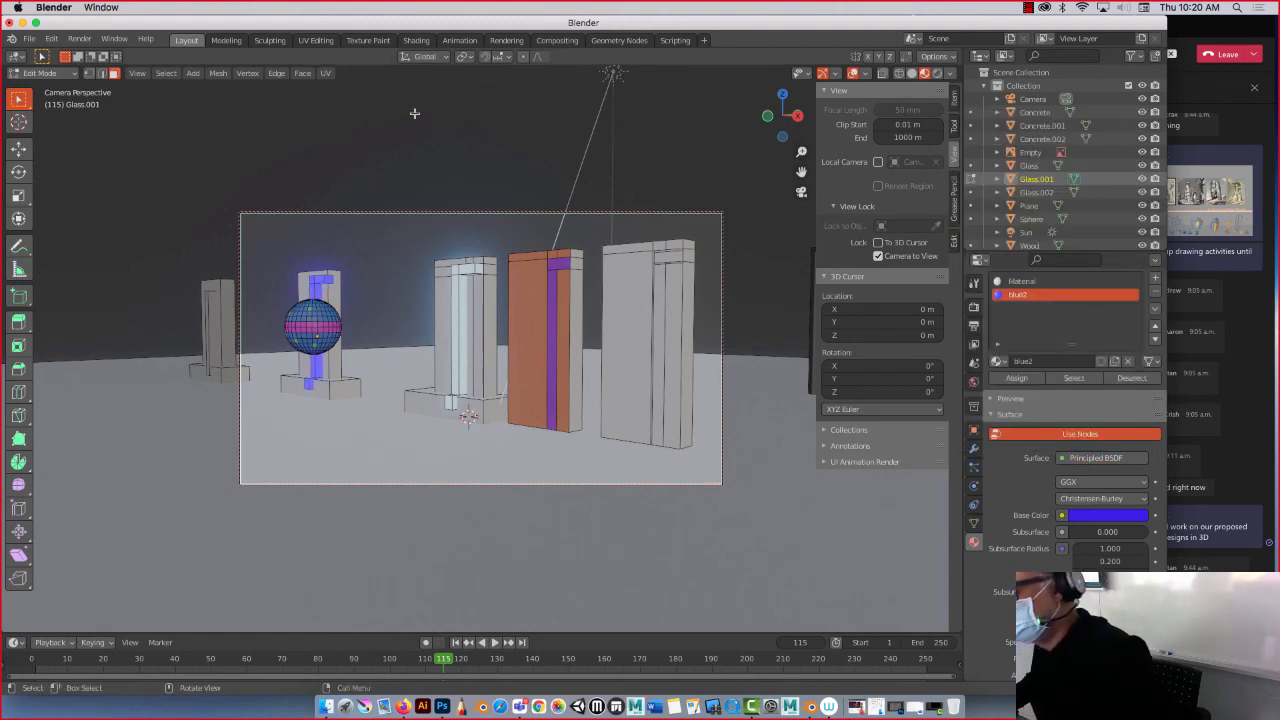
Render the image to check both glowing columns, close the render window and return to Object Mode.
click(80, 39)
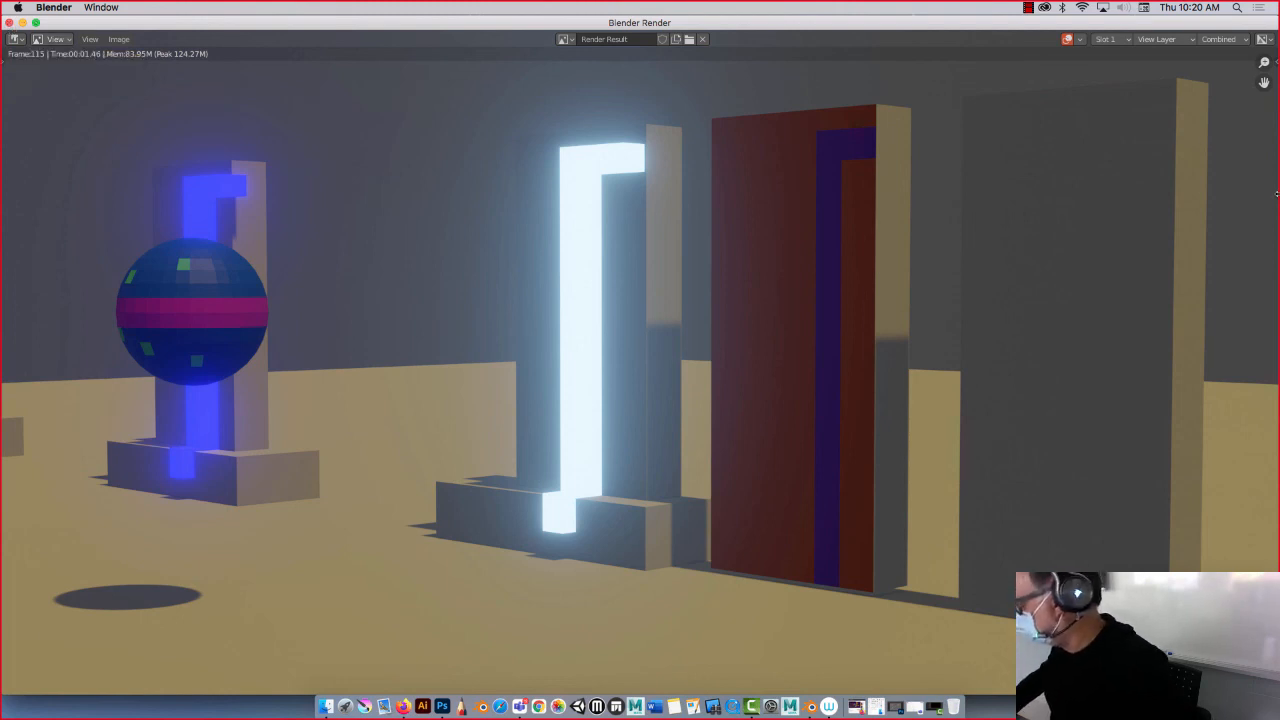
drag(1277, 191, 1167, 199)
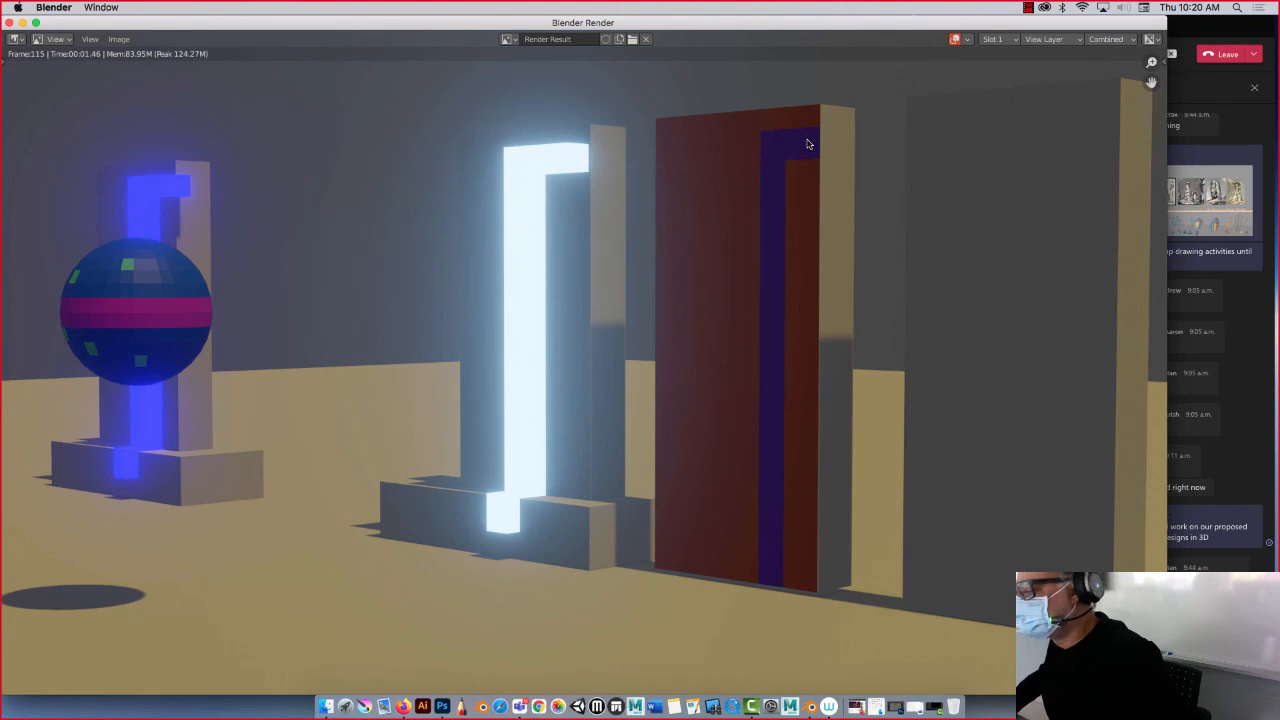
click(9, 22)
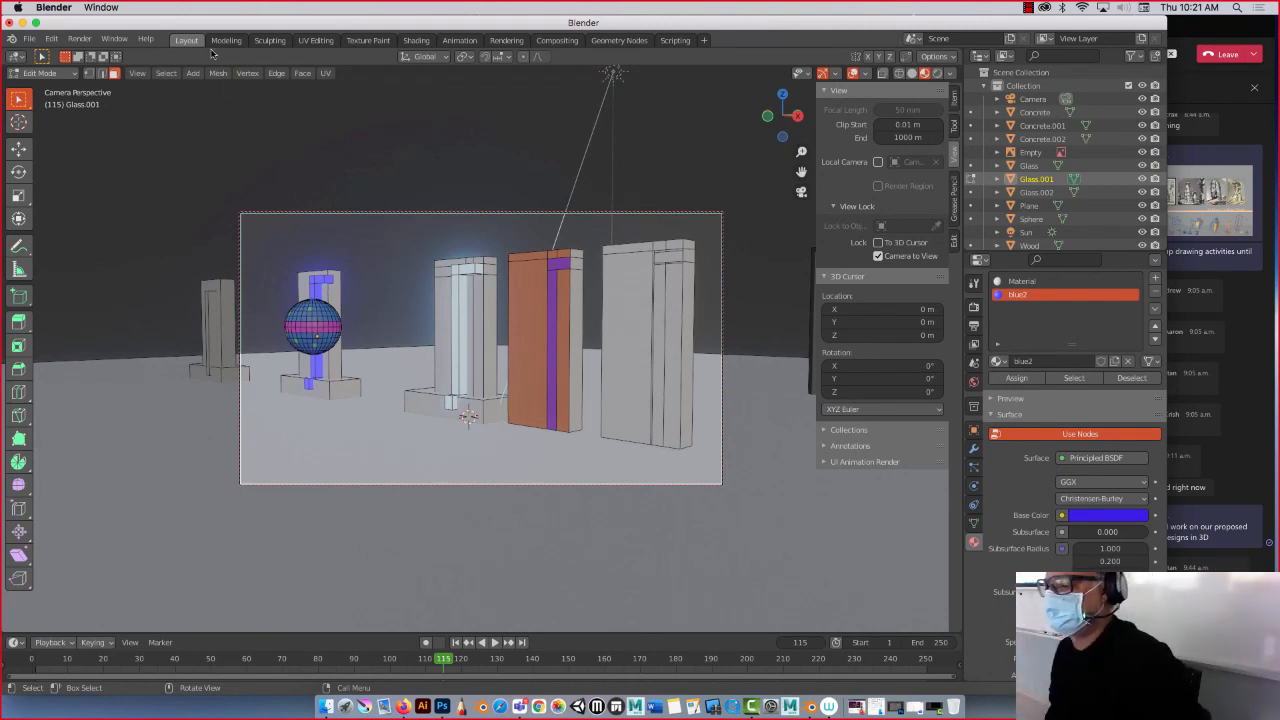
key(Tab)
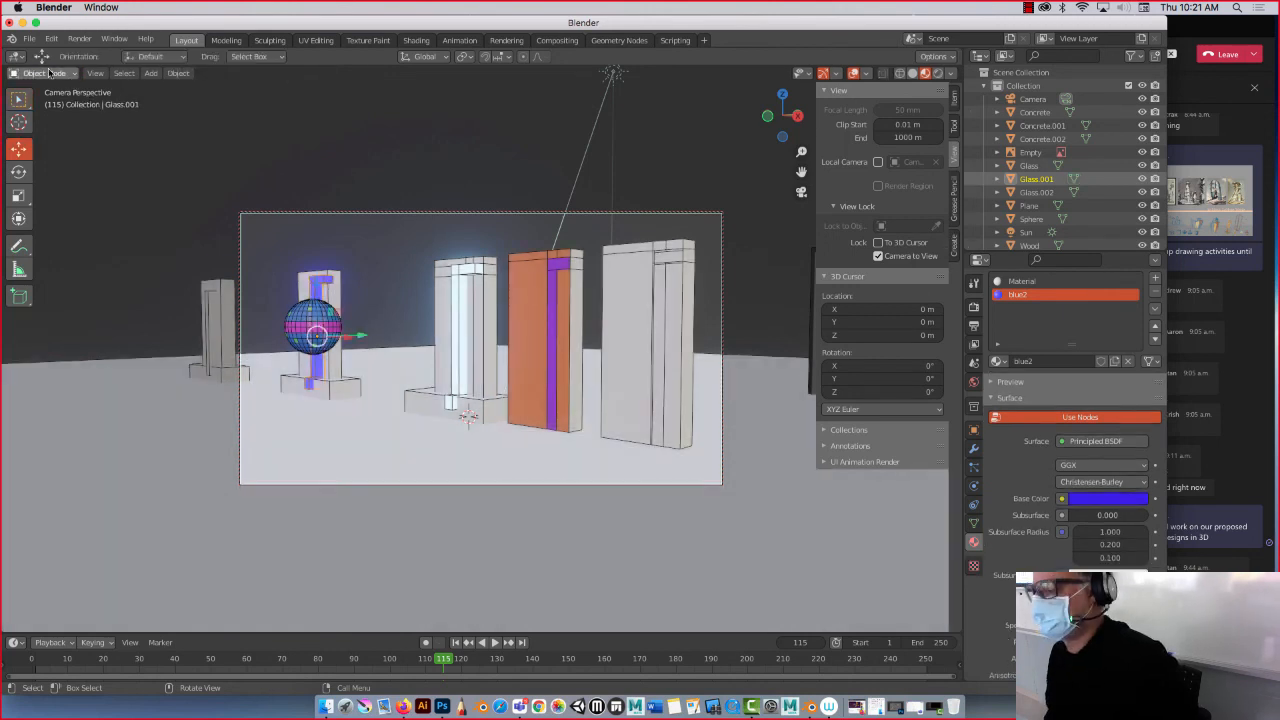
Deselect Glass.001 and orbit the camera slightly to reframe the row of towers.
click(150, 73)
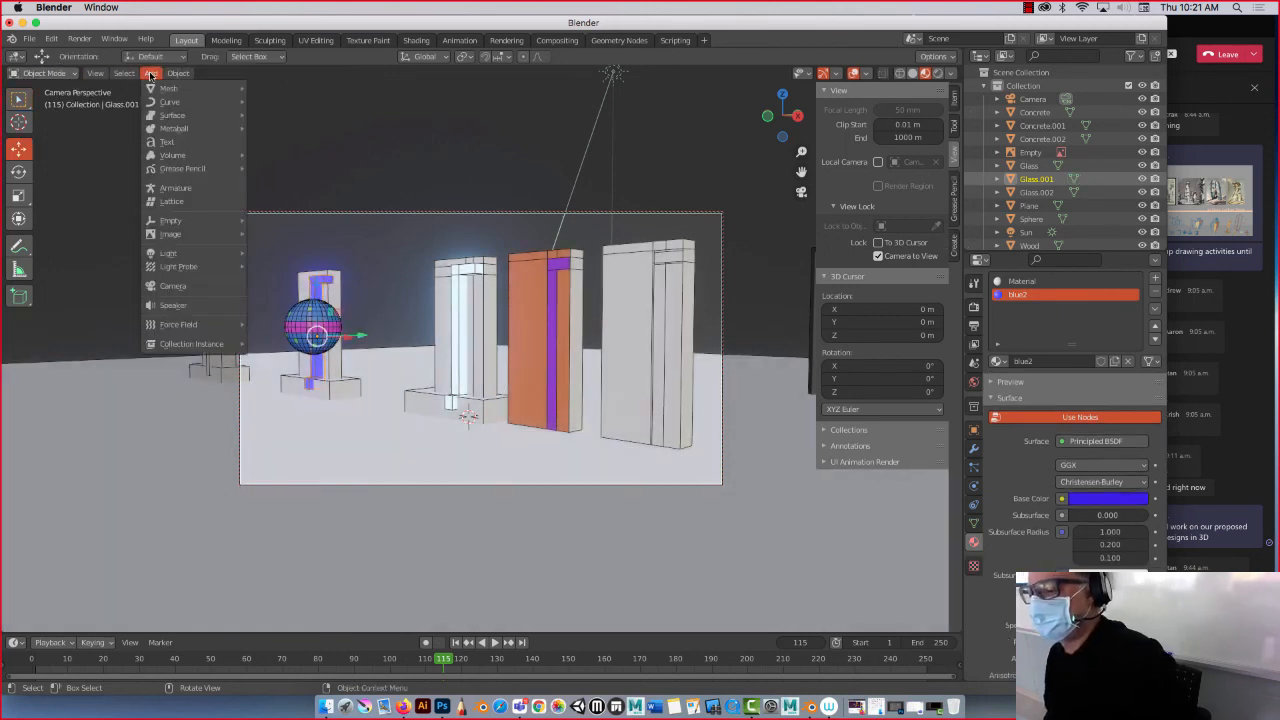
mouse_move(181, 259)
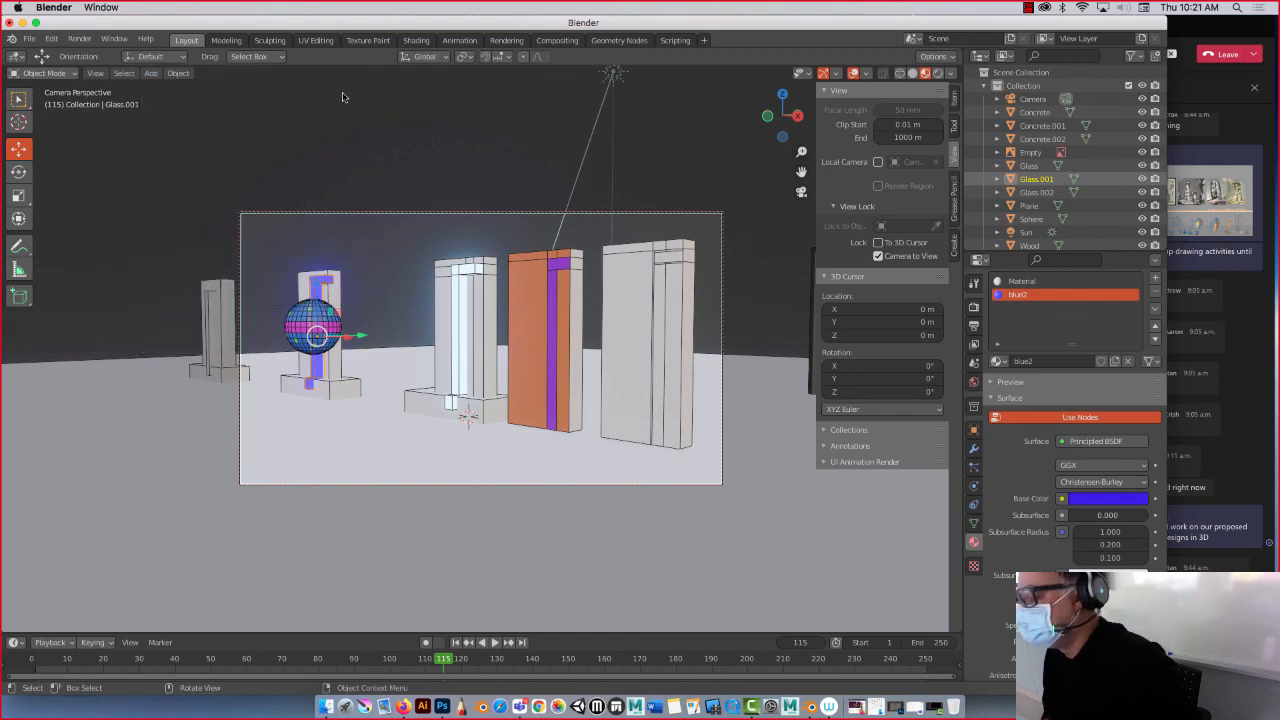
click(357, 139)
middle_drag(437, 211, 425, 205)
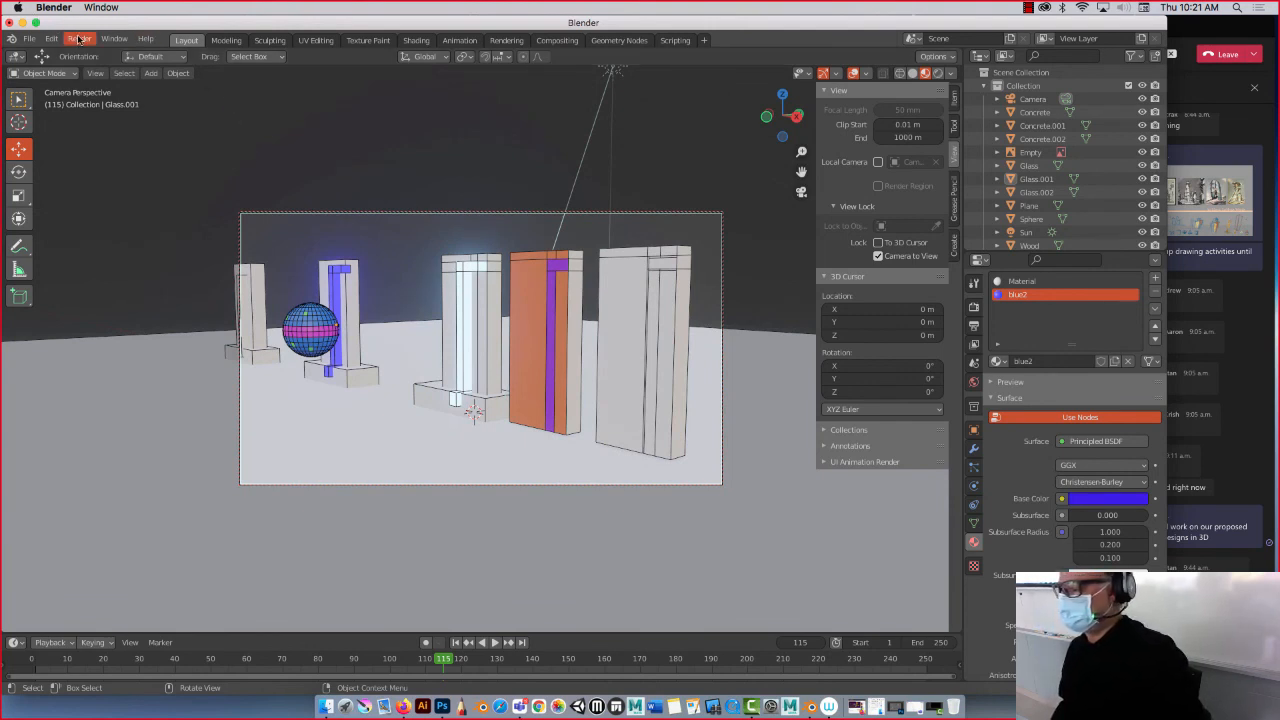
Add a new material to the ground plane.
click(195, 381)
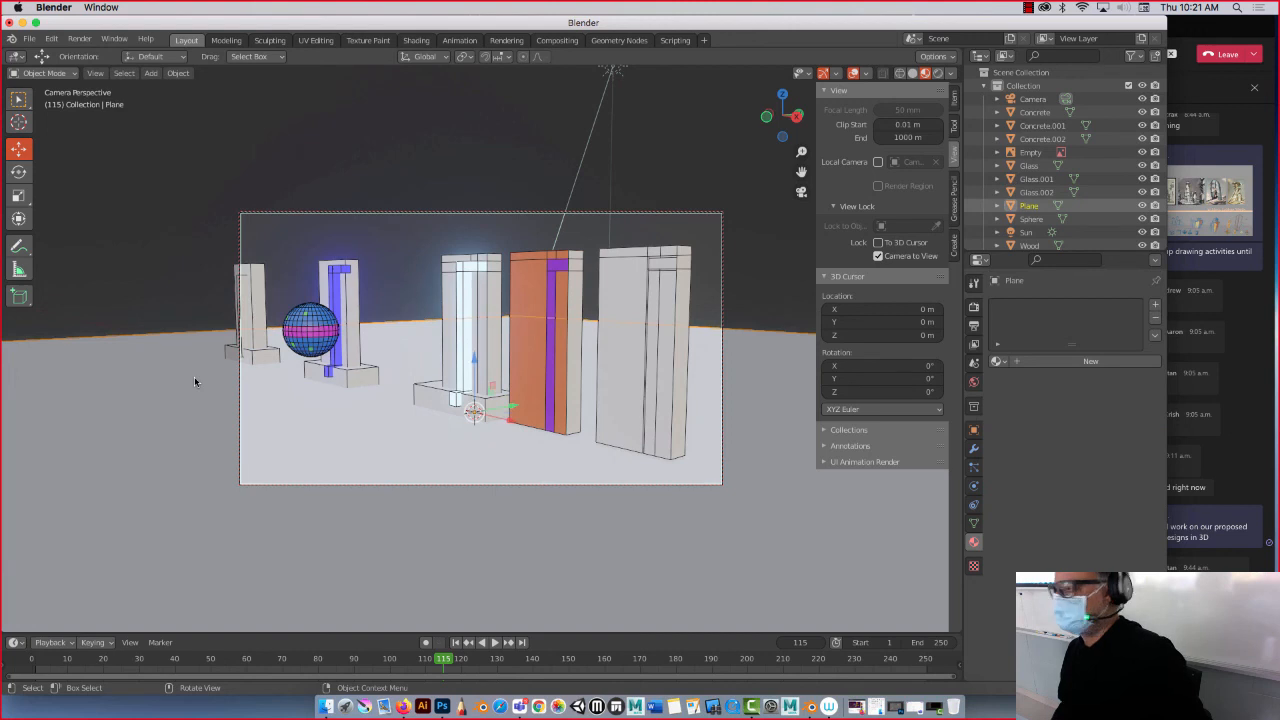
click(1070, 362)
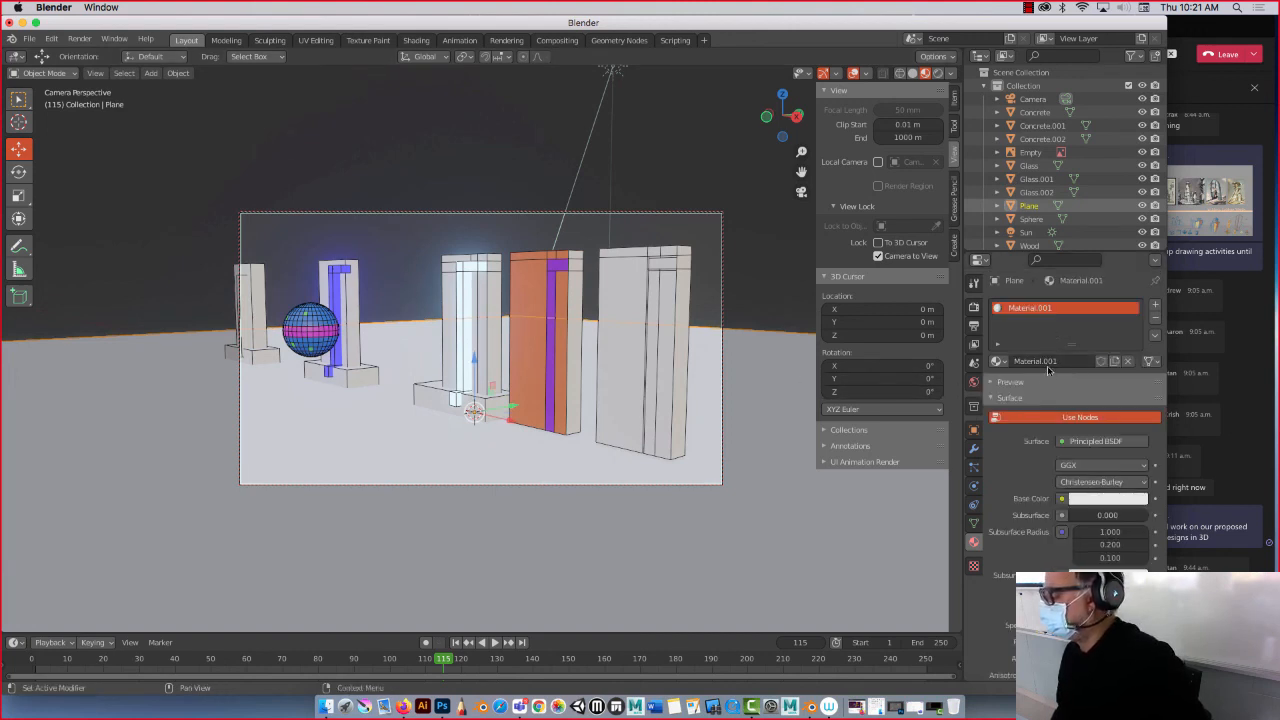